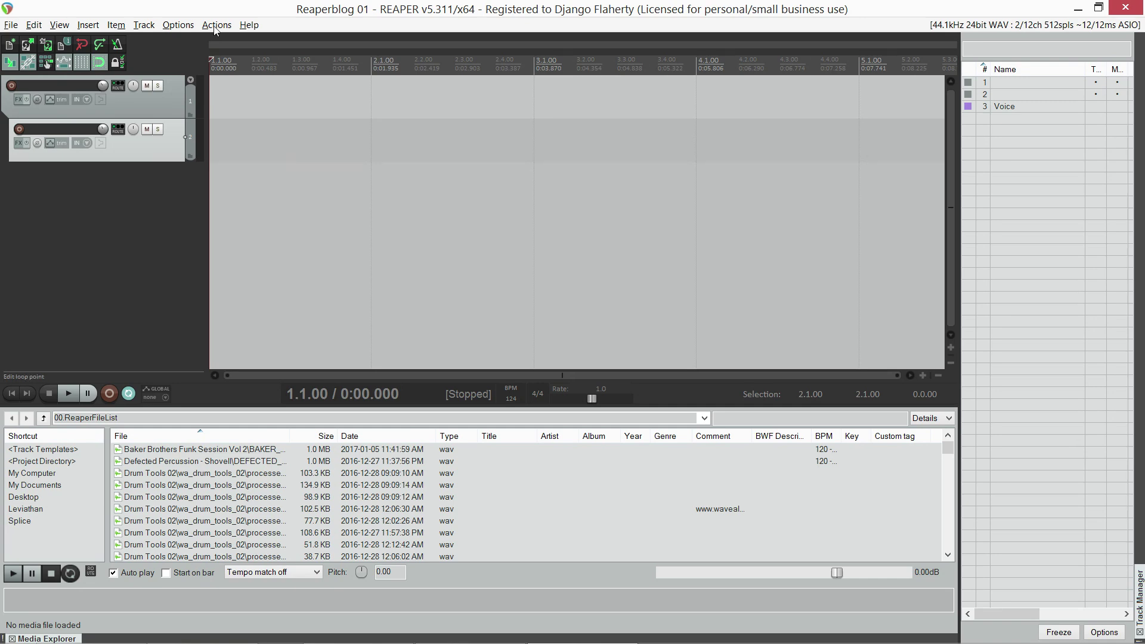
- Examine the VST plug-in settings in the preferences, leaving them as they are
{"action": "left_click", "coordinate": [177, 25]}
{"action": "left_click", "coordinate": [242, 452]}
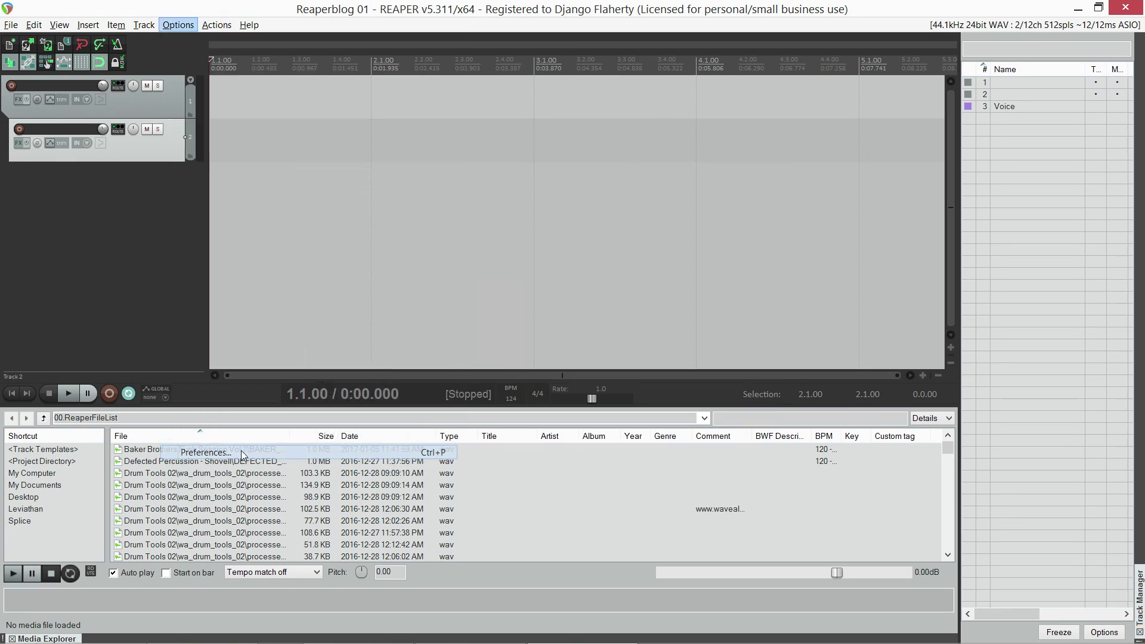
{"action": "scroll", "coordinate": [323, 422], "scroll_direction": "down", "scroll_amount": 4}
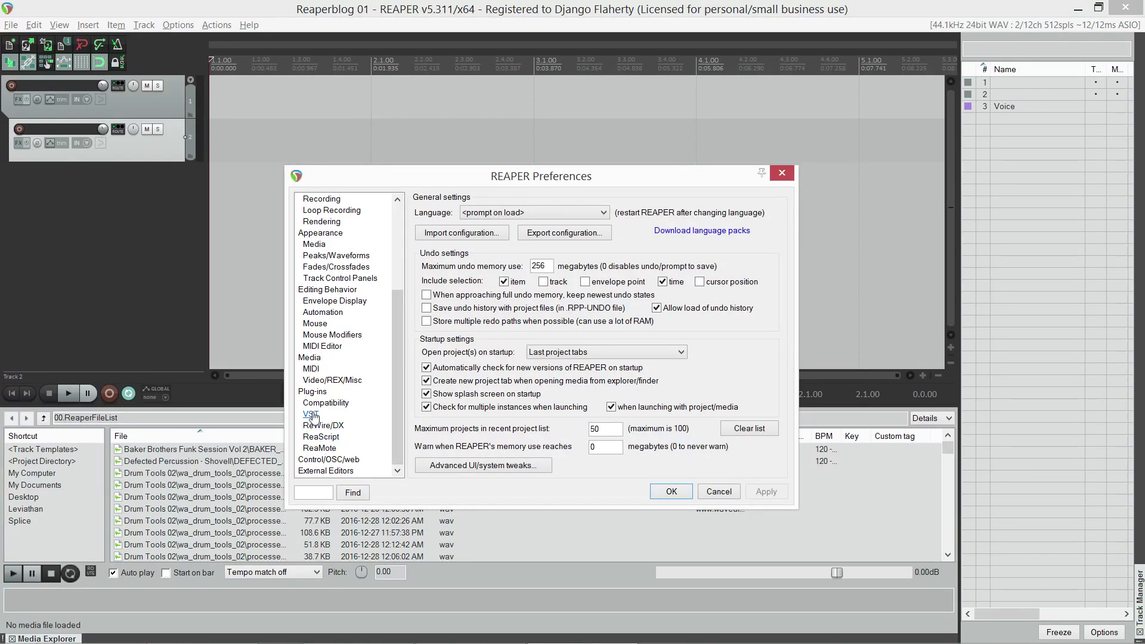
{"action": "left_click", "coordinate": [311, 414]}
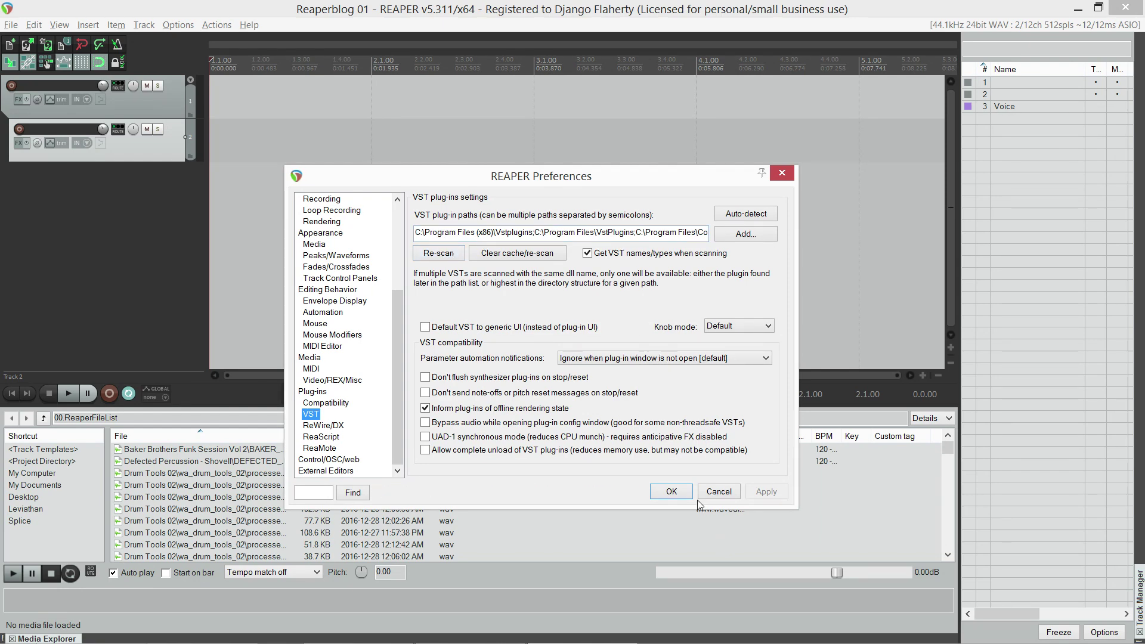
{"action": "left_click", "coordinate": [720, 493]}
- Open the mixer, examine its display options and close it
{"action": "key", "text": "ctrl+m"}
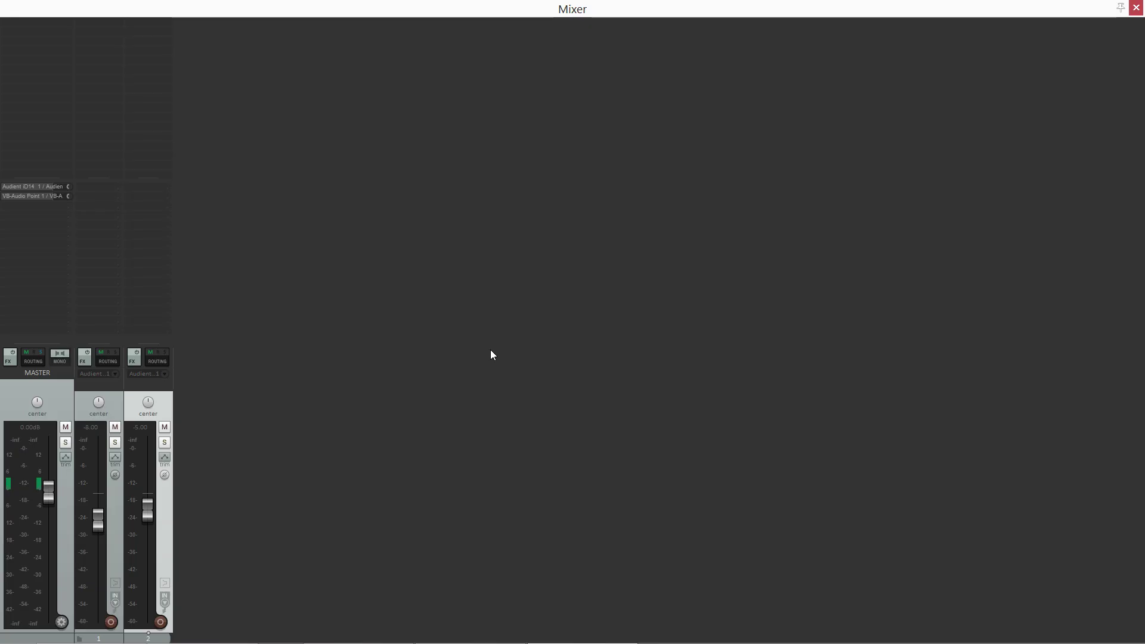
{"action": "right_click", "coordinate": [433, 291]}
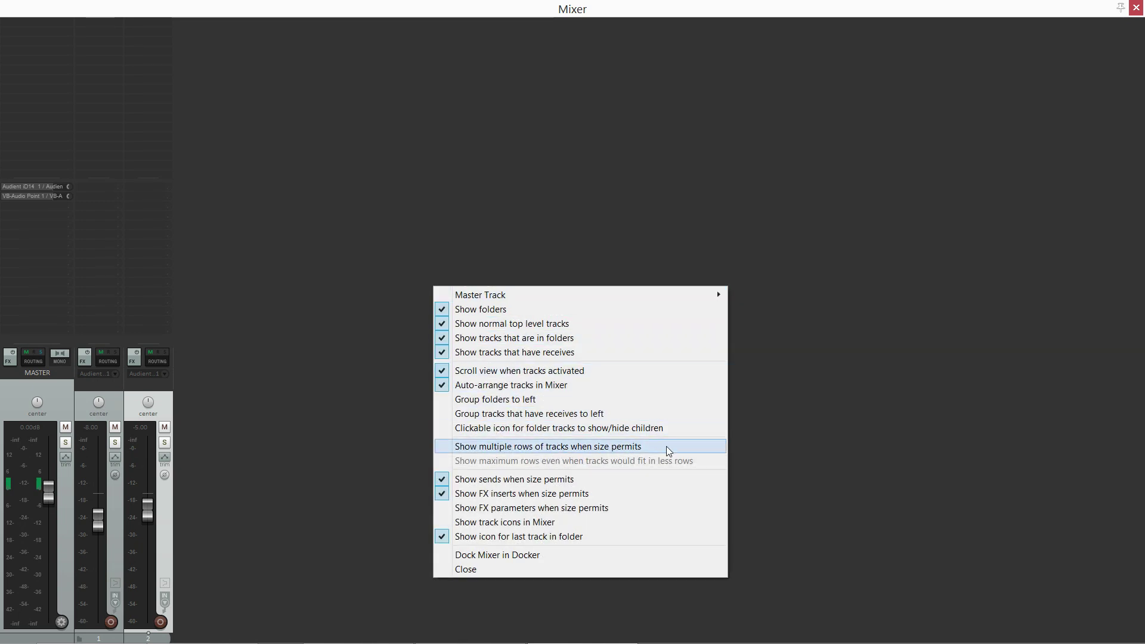
{"action": "left_click", "coordinate": [383, 364]}
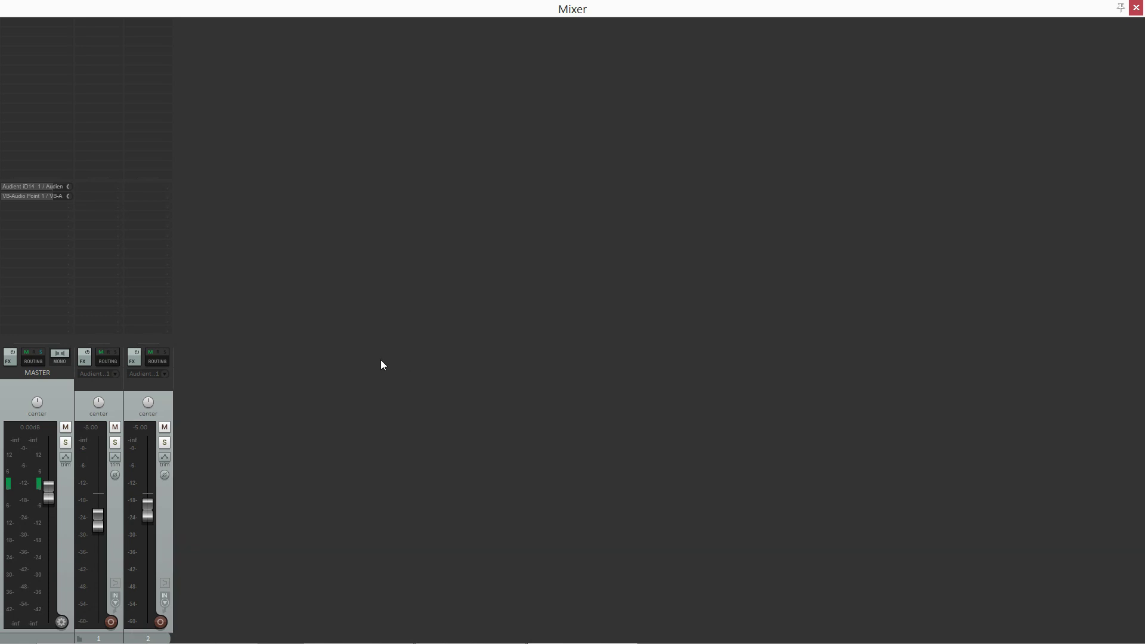
{"action": "key", "text": "ctrl+m"}
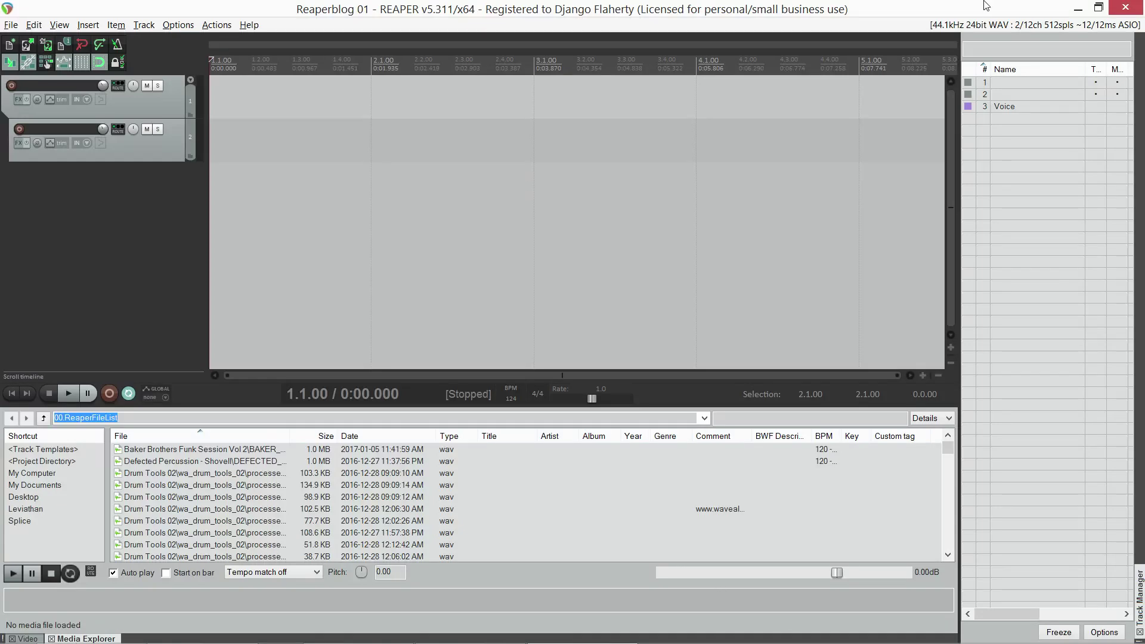
- Split the lower docker so the Video window and Media Explorer sit side by side, and try the Track Manager there
{"action": "left_click", "coordinate": [1099, 7]}
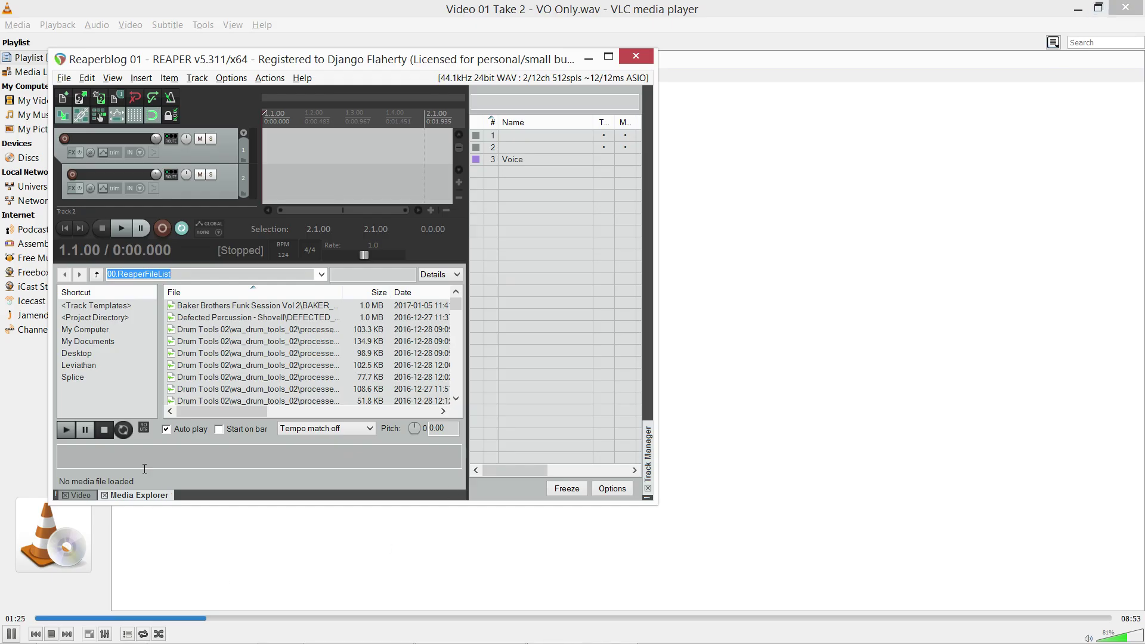
{"action": "left_click_drag", "start_coordinate": [147, 495], "coordinate": [367, 519]}
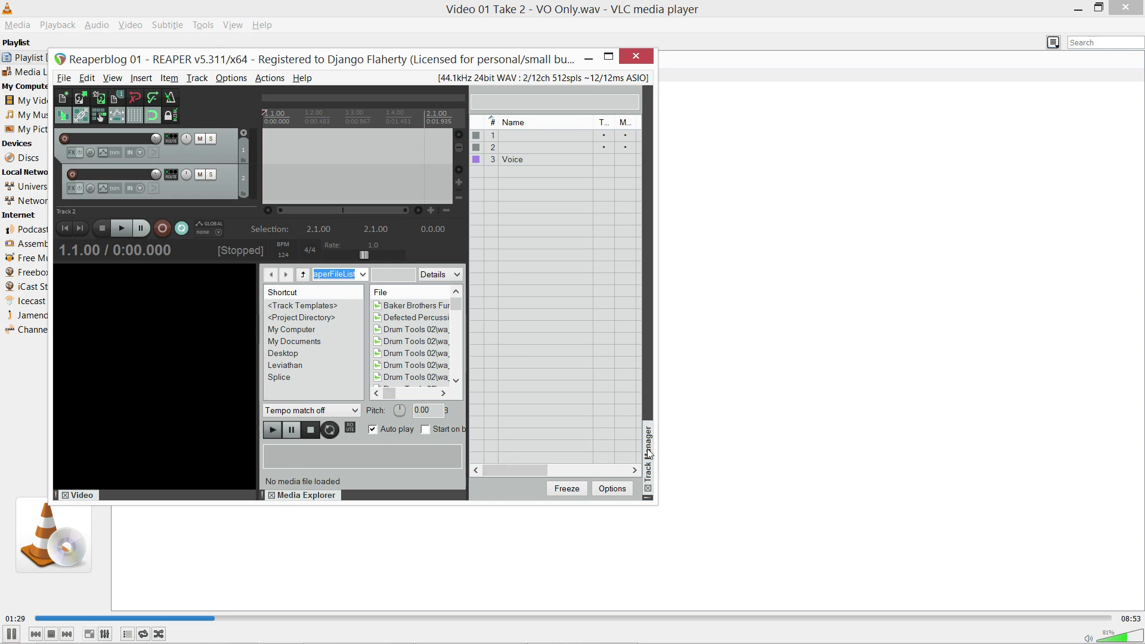
{"action": "left_click_drag", "start_coordinate": [648, 452], "coordinate": [347, 493]}
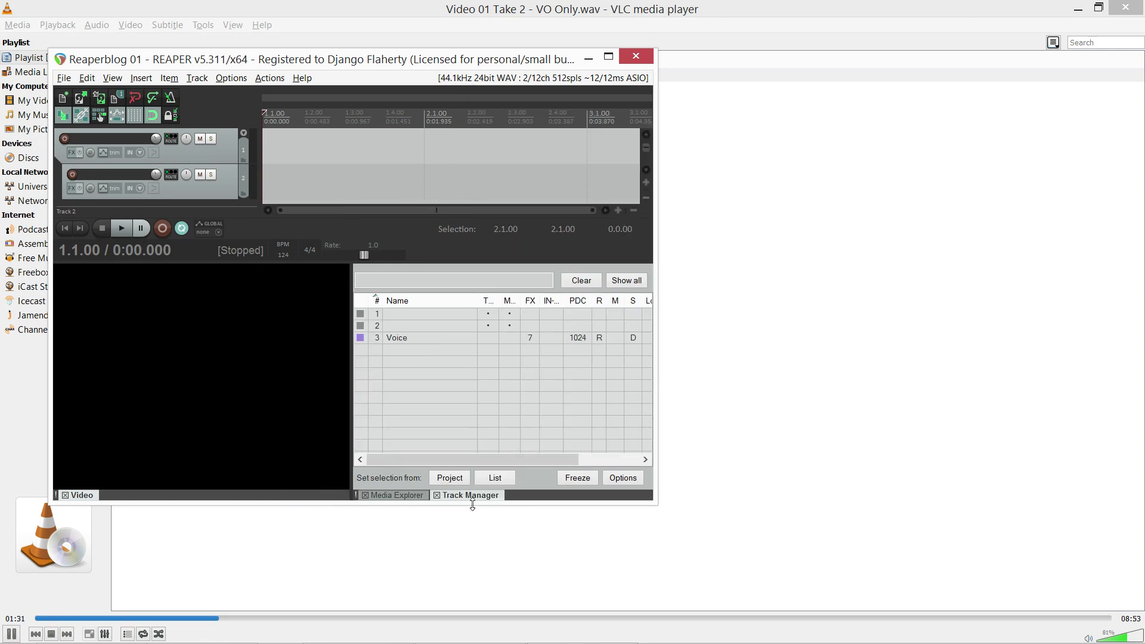
{"action": "left_click_drag", "start_coordinate": [648, 403], "coordinate": [668, 402]}
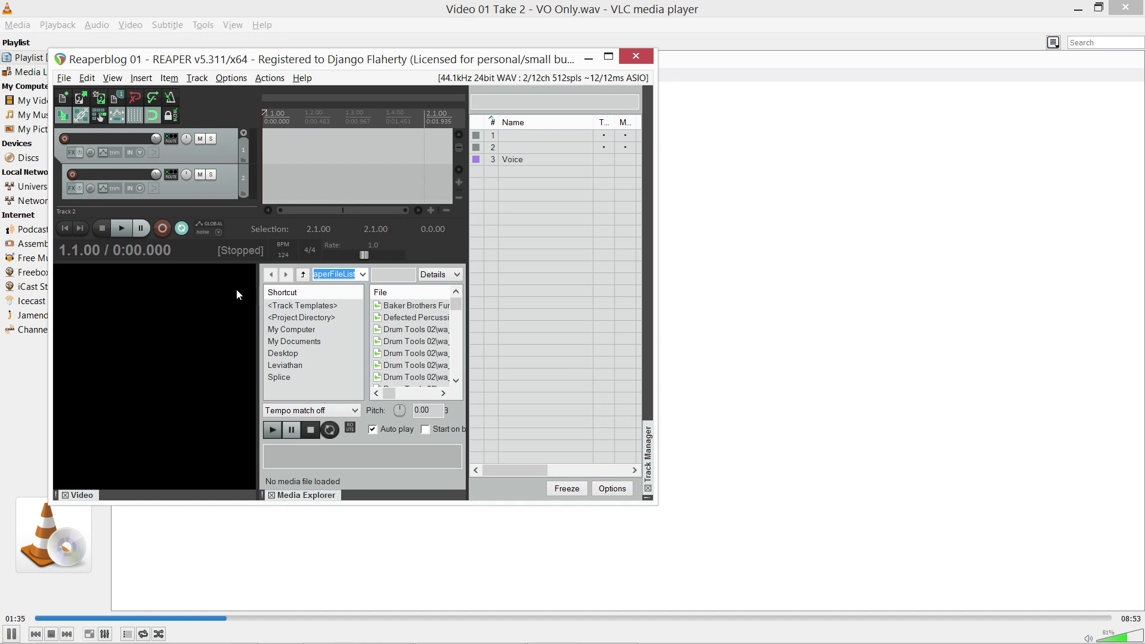
{"action": "left_click", "coordinate": [608, 57]}
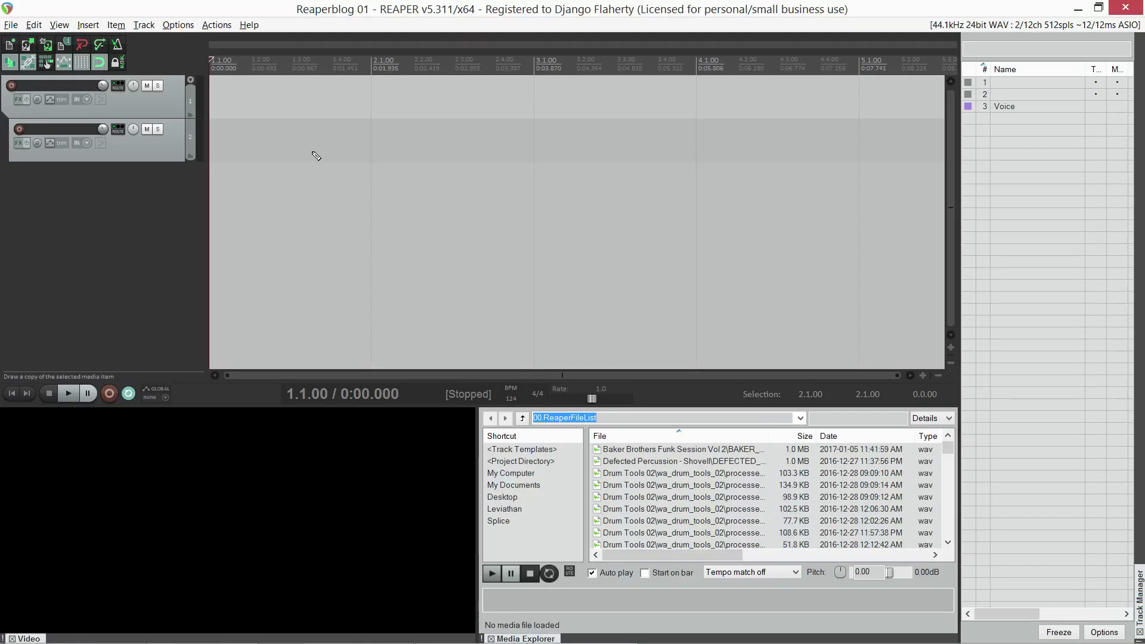
- Check the recent actions list and examine how the timeline grid looks at different zoom levels
{"action": "left_click", "coordinate": [207, 23]}
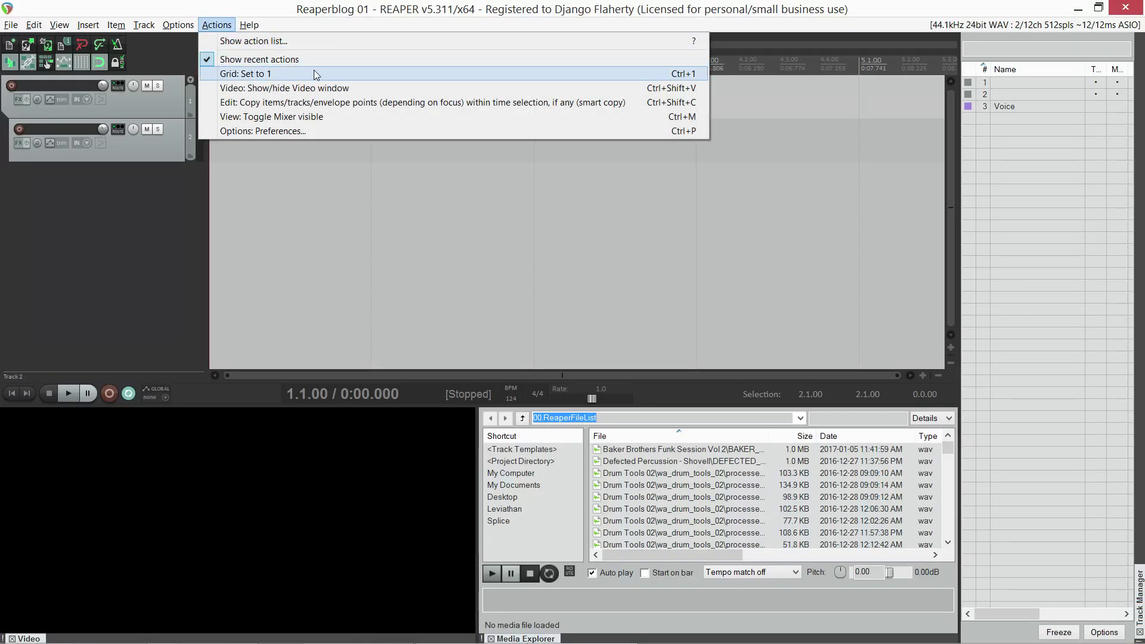
{"action": "left_click", "coordinate": [216, 25]}
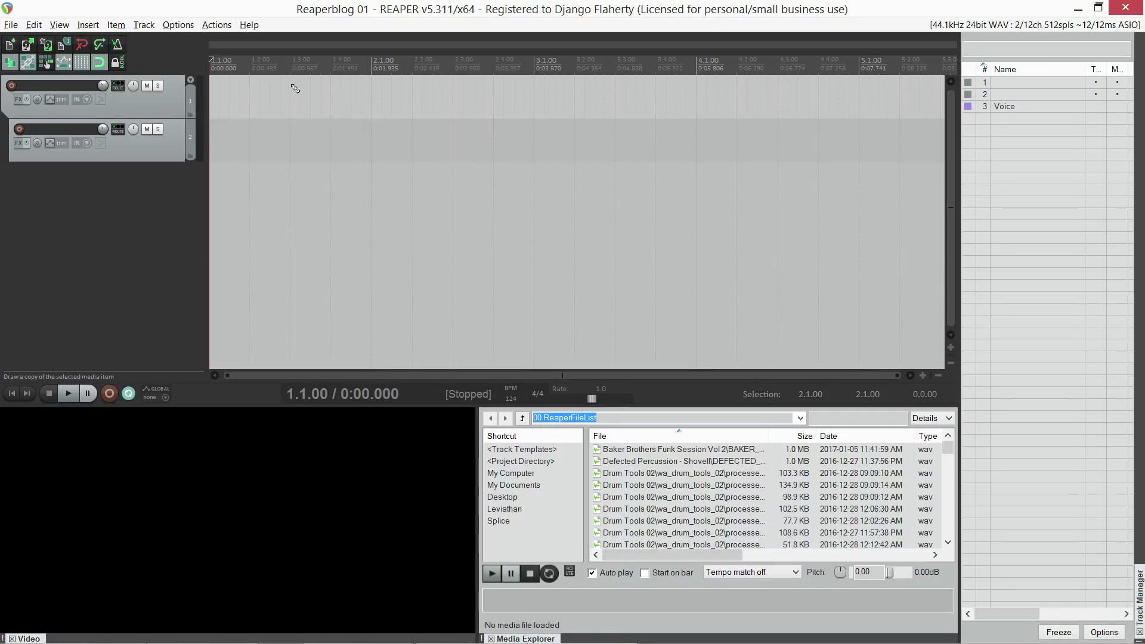
{"action": "scroll", "coordinate": [275, 128], "scroll_direction": "up", "scroll_amount": 2}
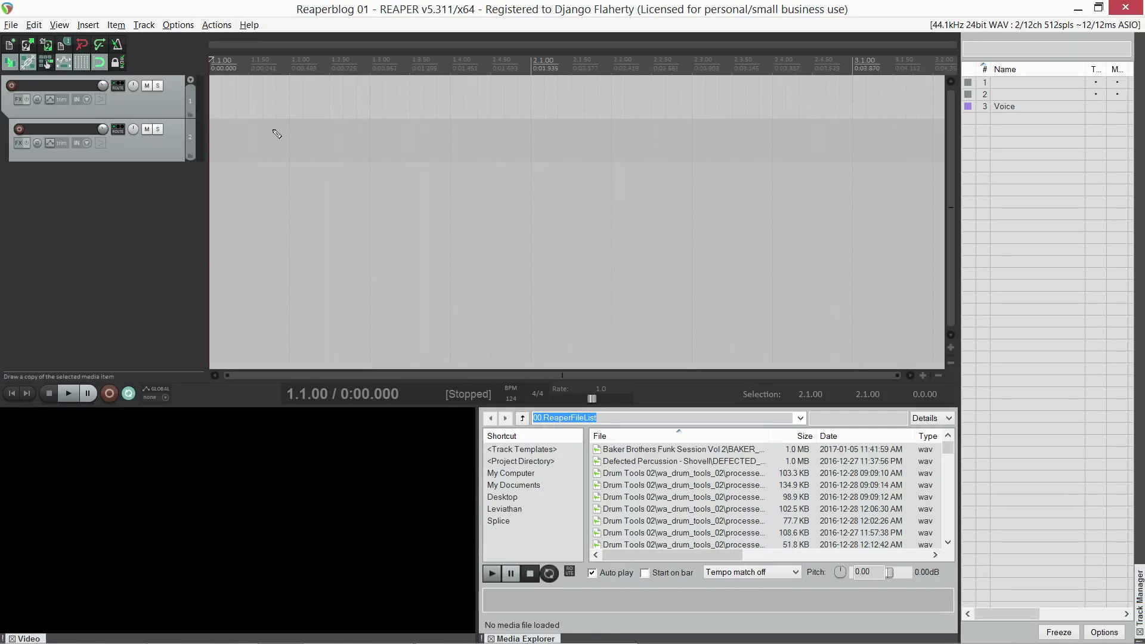
{"action": "scroll", "coordinate": [273, 137], "scroll_direction": "down", "scroll_amount": 5}
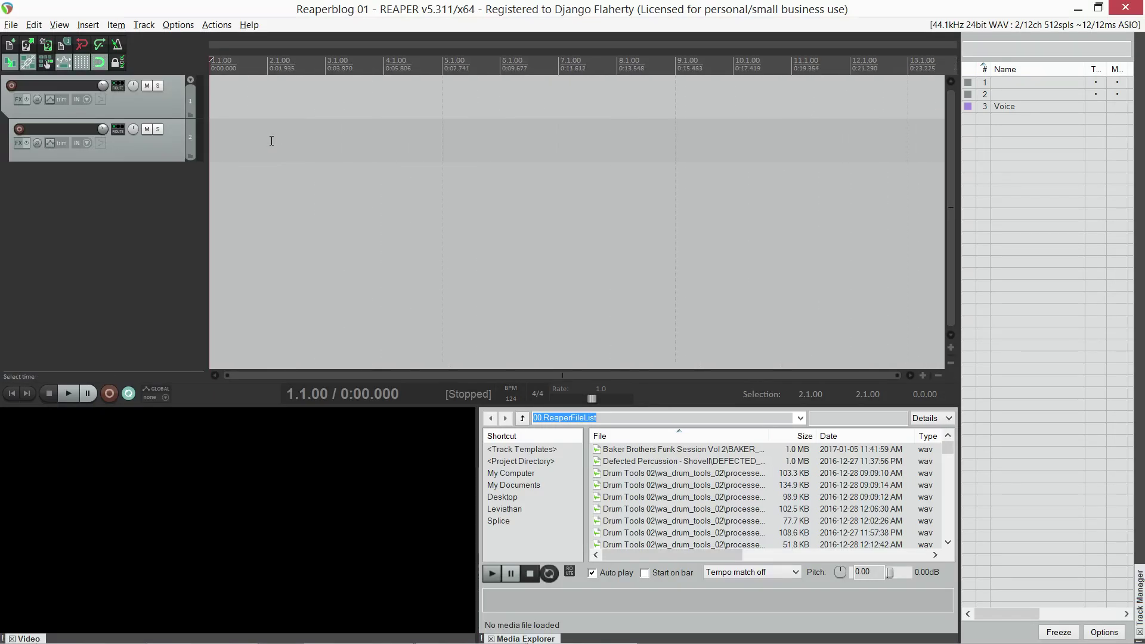
- Select the time range from 1.1.00 to 5.1.00 and review the recent grid actions
{"action": "left_click_drag", "start_coordinate": [350, 149], "coordinate": [271, 143]}
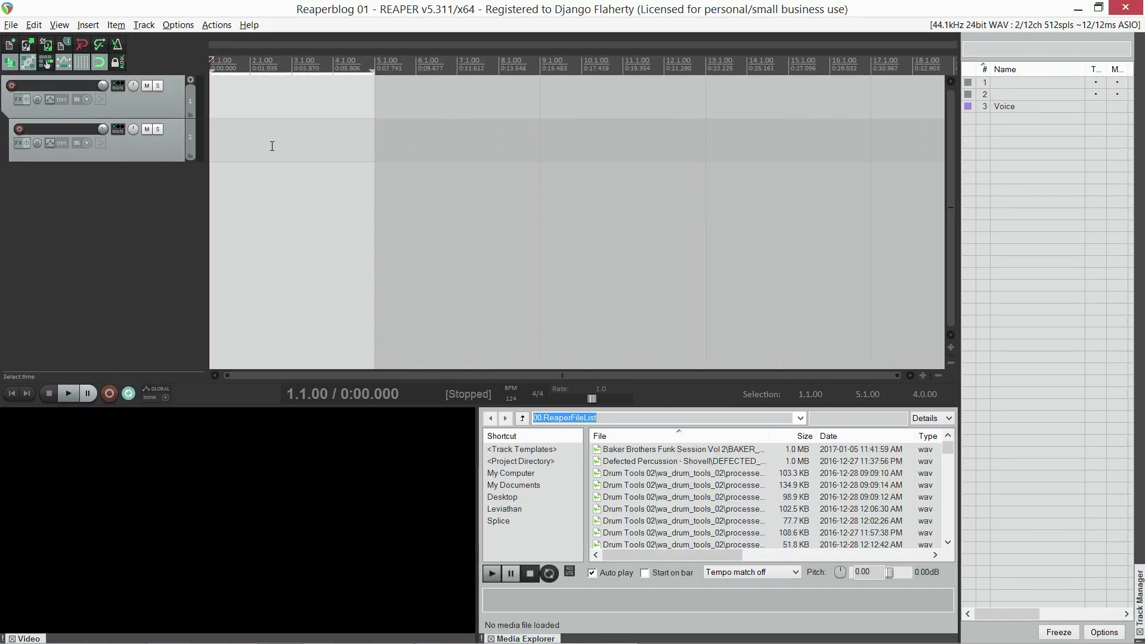
{"action": "left_click", "coordinate": [216, 24]}
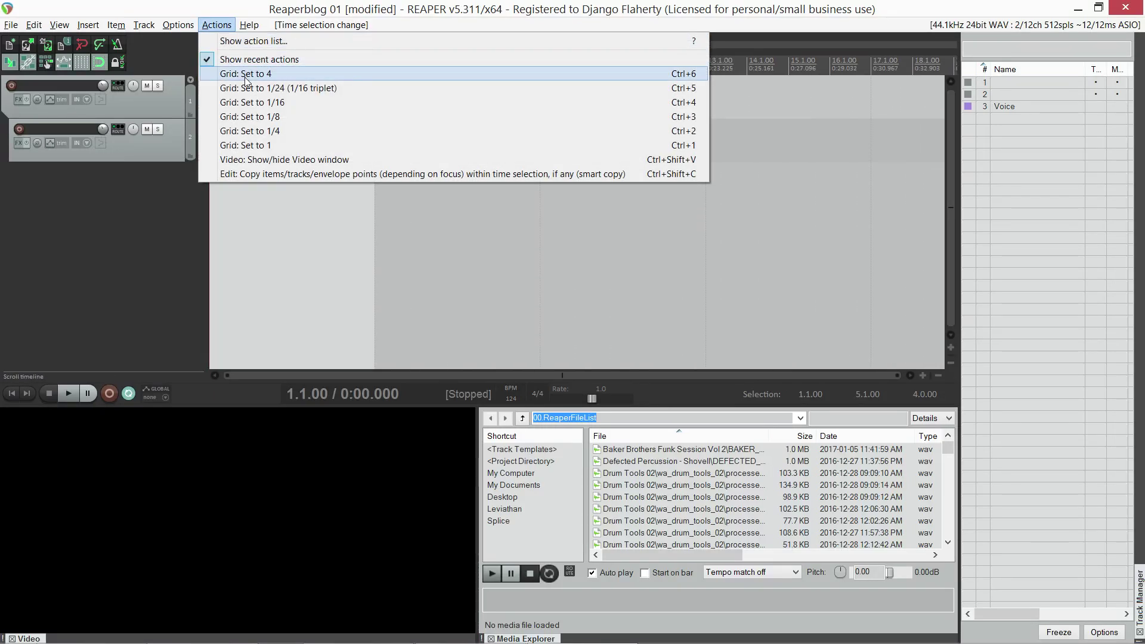
{"action": "left_click", "coordinate": [216, 25]}
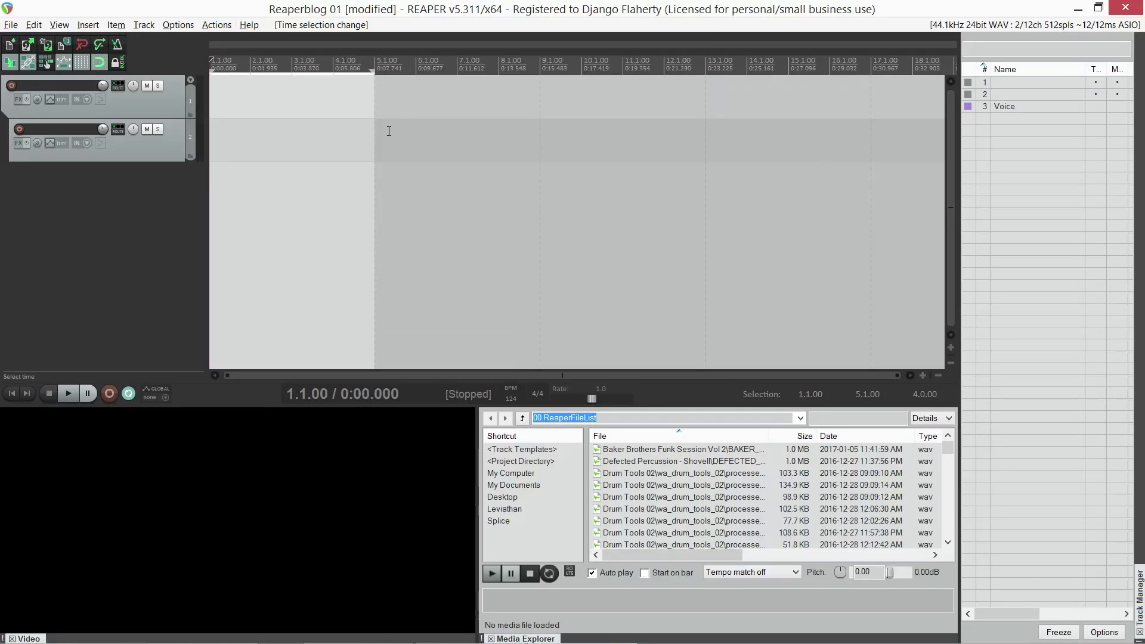
{"action": "scroll", "coordinate": [331, 170], "scroll_direction": "up", "scroll_amount": 3}
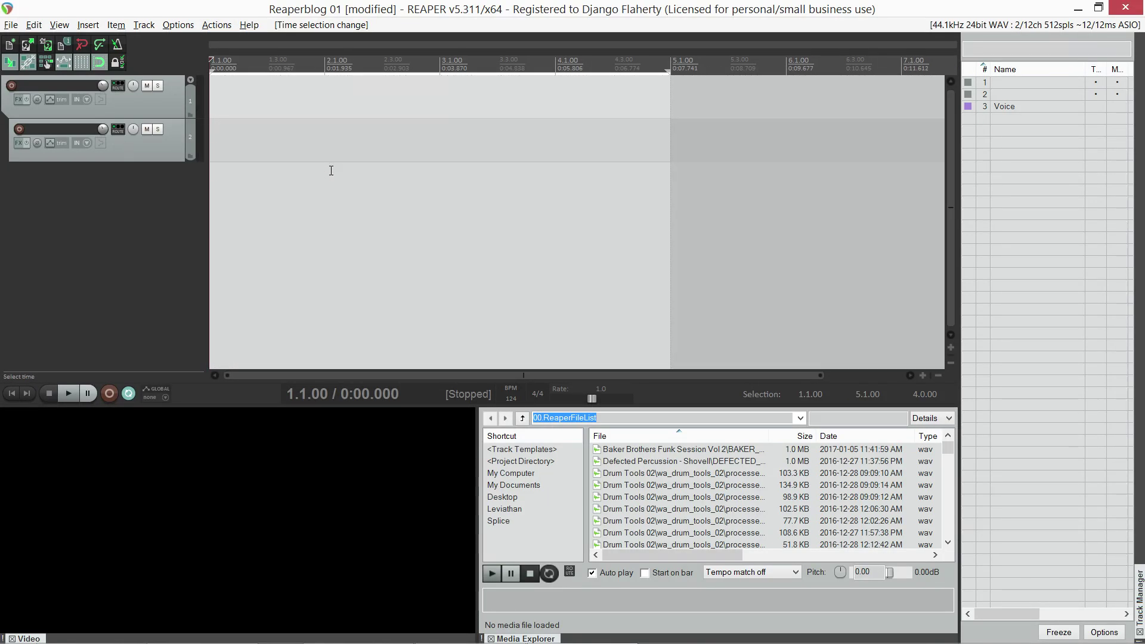
{"action": "scroll", "coordinate": [331, 171], "scroll_direction": "down", "scroll_amount": 3}
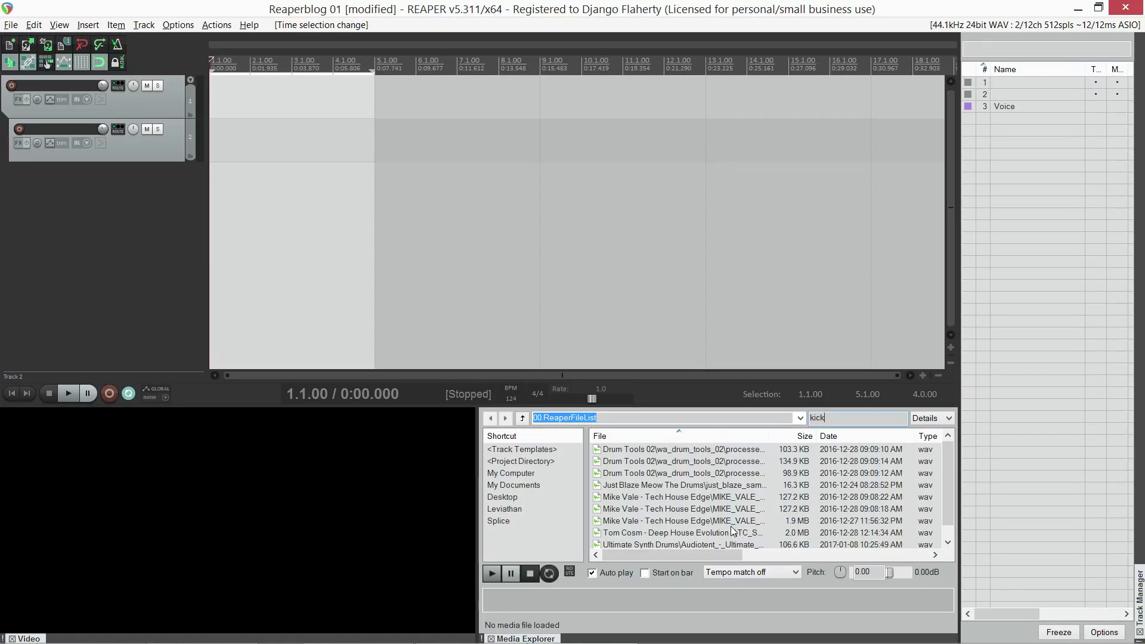
- Filter the media files for "kick" and insert 07_Audiotent_-_USD_-_Synth_Drums_-_Kick_E.wav at the start of track 2
{"action": "scroll", "coordinate": [686, 536], "scroll_direction": "down", "scroll_amount": 1}
{"action": "left_click", "coordinate": [659, 534]}
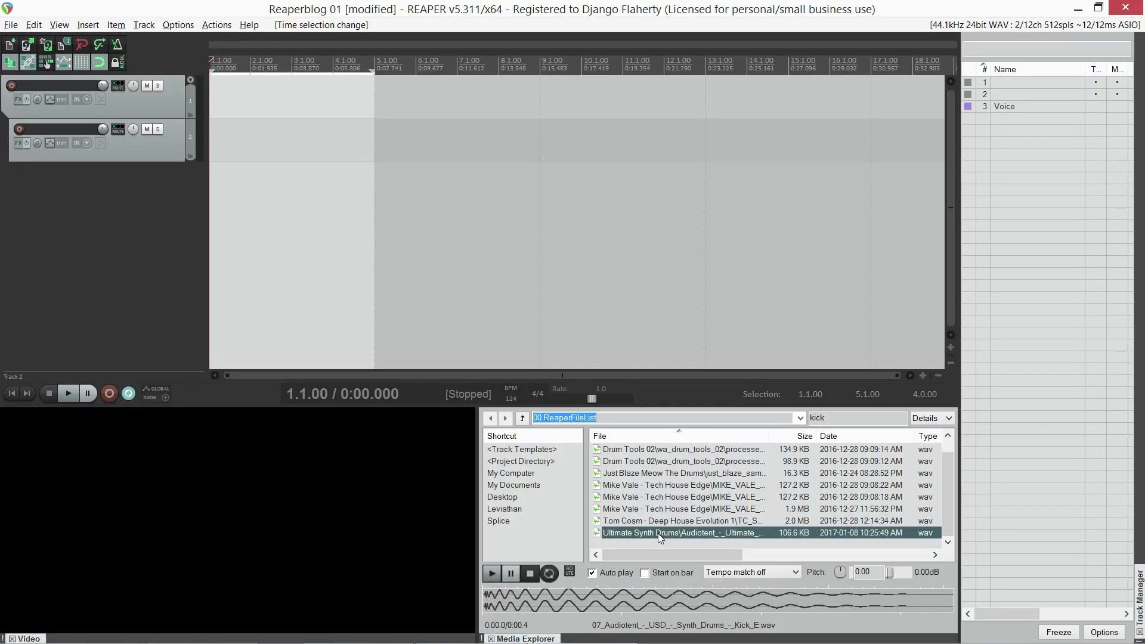
{"action": "left_click_drag", "start_coordinate": [659, 537], "coordinate": [214, 134]}
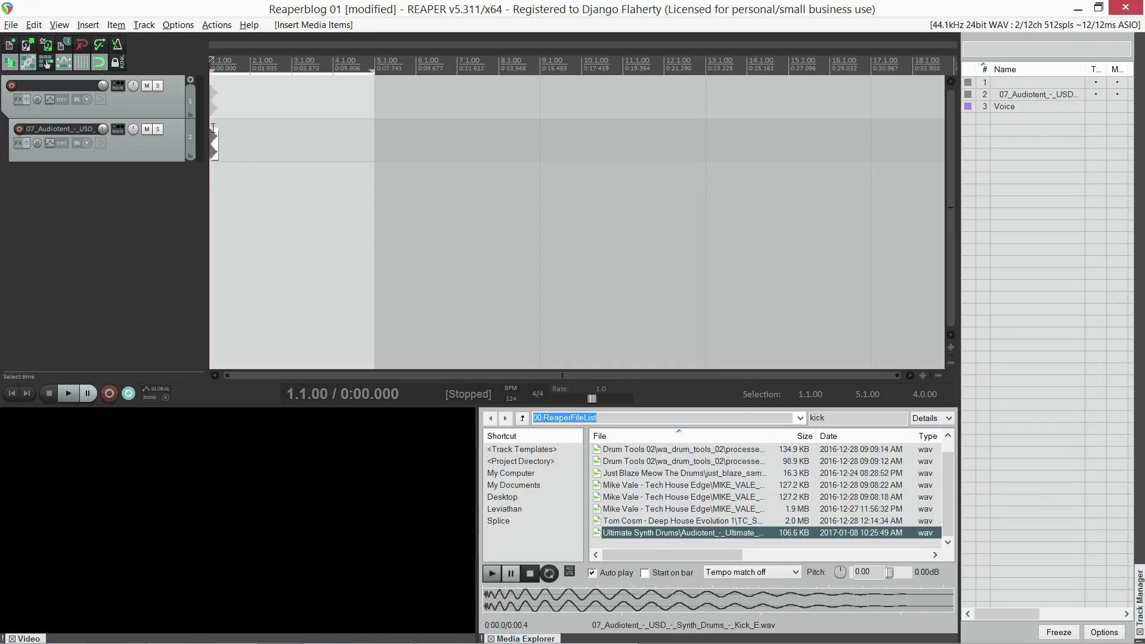
- Adjust the fade-in at the start of the kick item on track 2
{"action": "scroll", "coordinate": [215, 146], "scroll_direction": "up", "scroll_amount": 6}
{"action": "scroll", "coordinate": [225, 162], "scroll_direction": "up", "scroll_amount": 3}
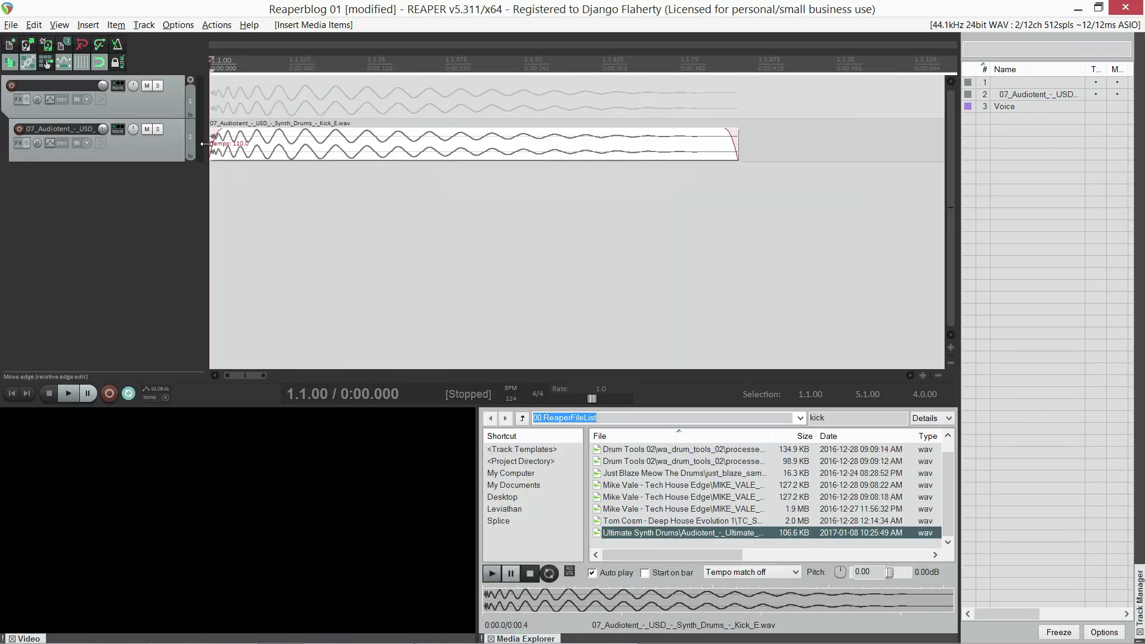
{"action": "left_click_drag", "start_coordinate": [218, 131], "coordinate": [216, 157]}
{"action": "scroll", "coordinate": [249, 137], "scroll_direction": "down", "scroll_amount": 8}
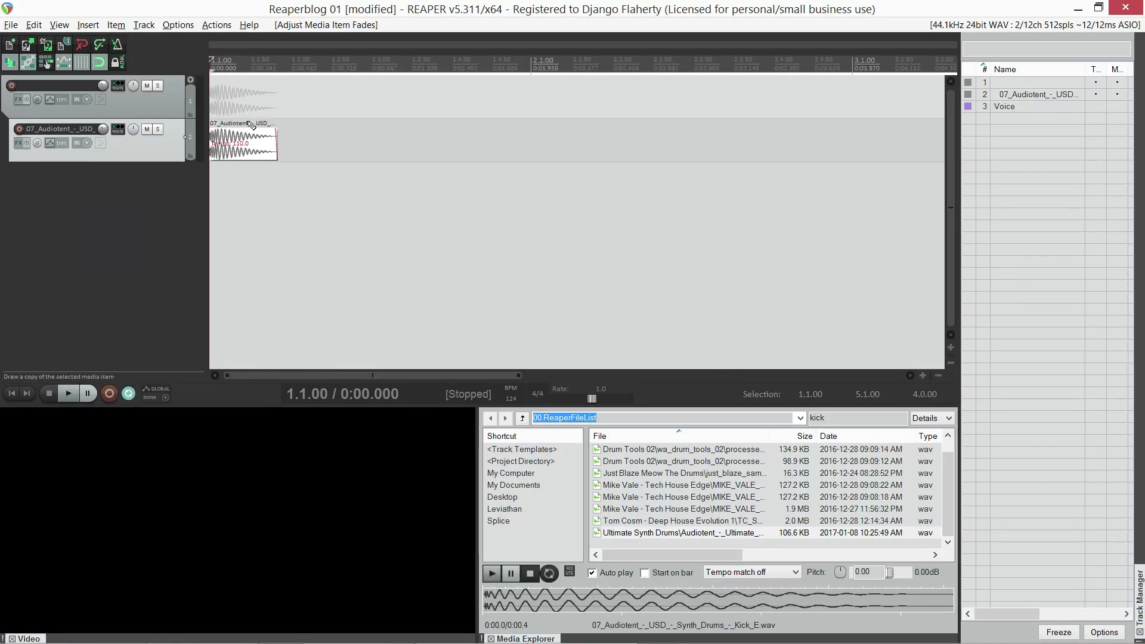
- Set a one-beat time selection over the kick and duplicate it onto beats 2 and 3
{"action": "left_click_drag", "start_coordinate": [290, 139], "coordinate": [219, 155]}
{"action": "scroll", "coordinate": [247, 151], "scroll_direction": "down", "scroll_amount": 2}
{"action": "key", "text": "ctrl+d"}
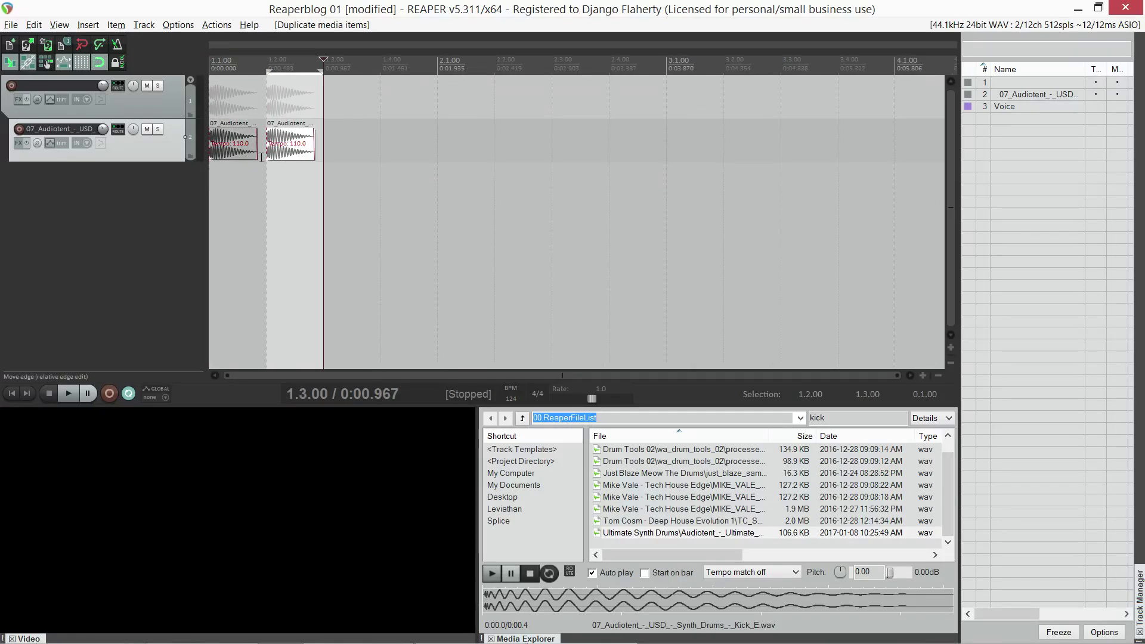
{"action": "key", "text": "ctrl+d"}
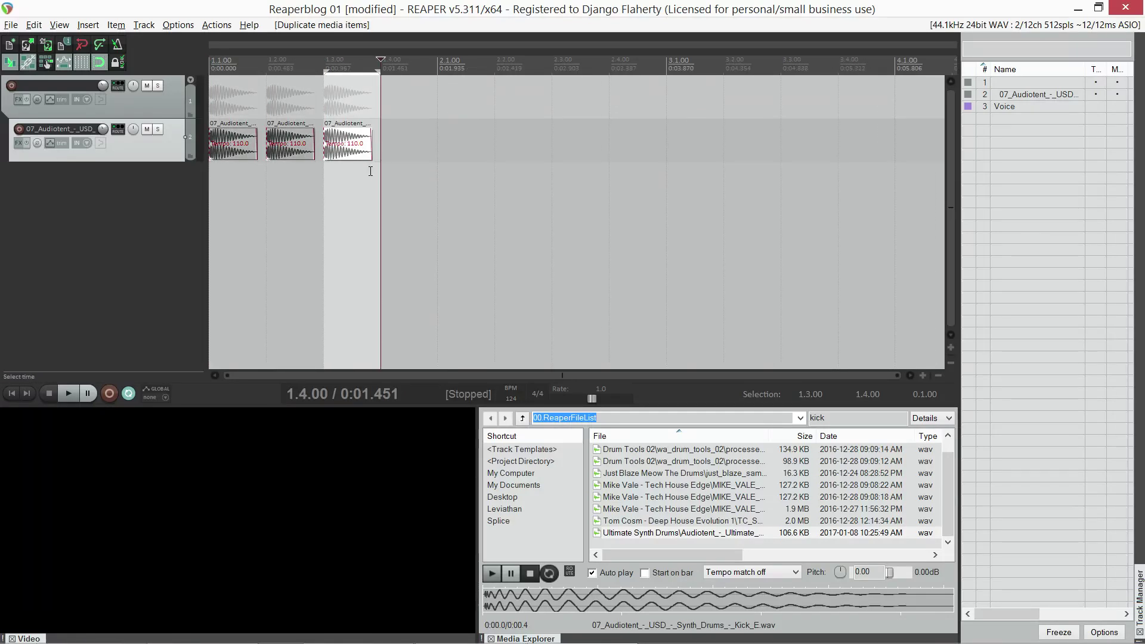
{"action": "left_click", "coordinate": [366, 169]}
{"action": "left_click", "coordinate": [357, 157]}
{"action": "key", "text": "ctrl+d"}
{"action": "key", "text": "ctrl+d"}
{"action": "key", "text": "ctrl+d"}
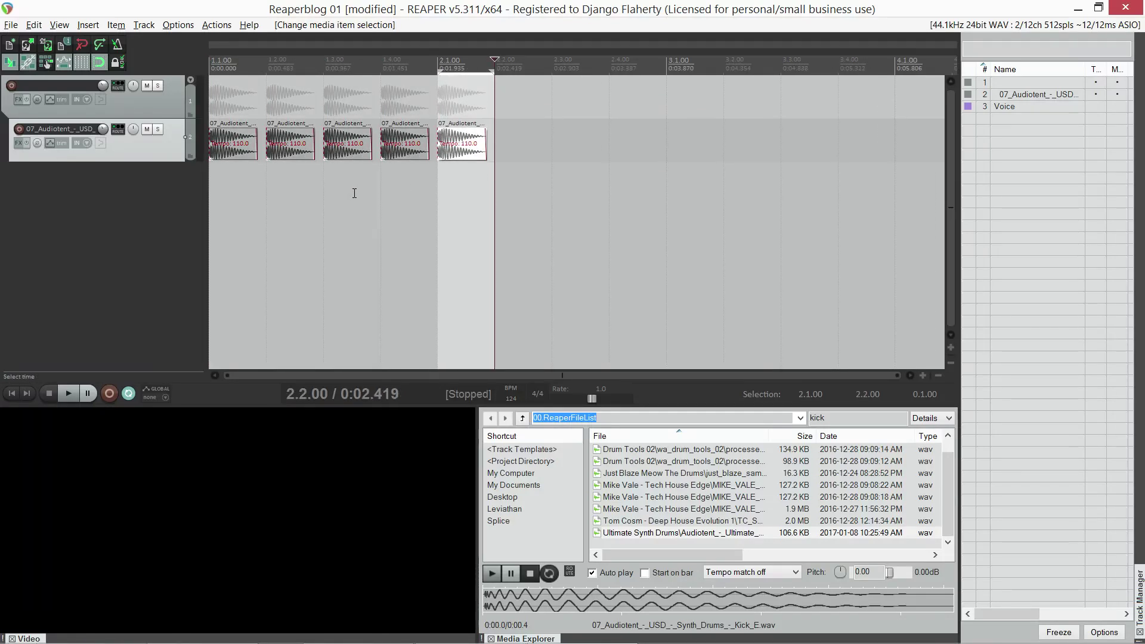
{"action": "key", "text": "ctrl+z"}
{"action": "key", "text": "ctrl+z"}
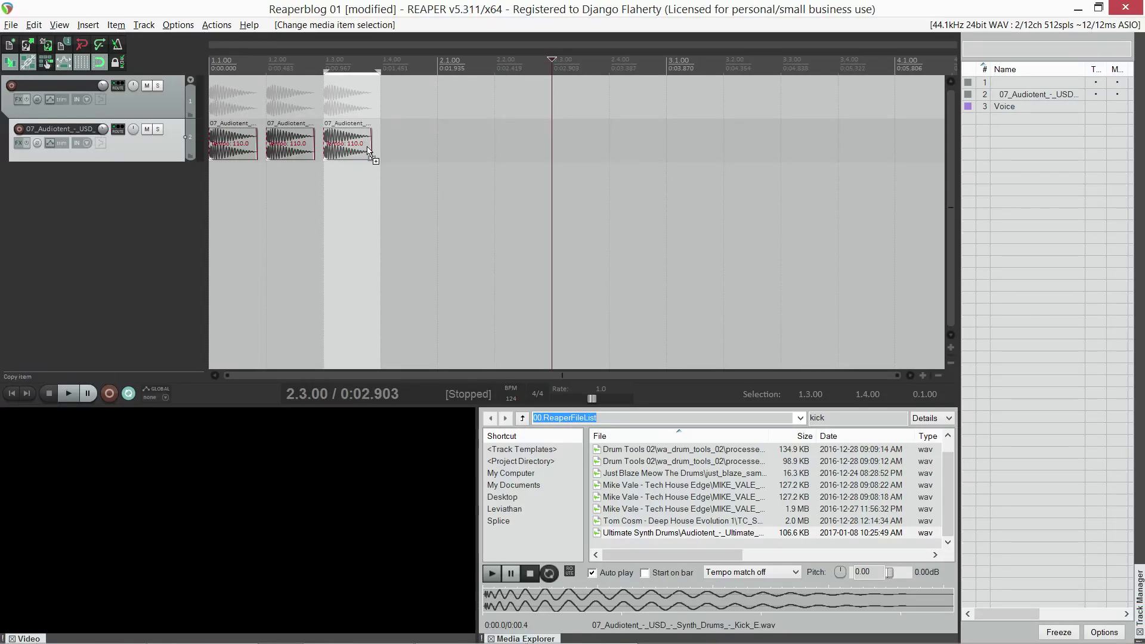
- Trim the third kick to half a beat and duplicate it into the second half of beat 3
{"action": "left_click_drag", "start_coordinate": [372, 146], "coordinate": [353, 149]}
{"action": "left_click", "coordinate": [337, 157]}
{"action": "key", "text": "ctrl+d"}
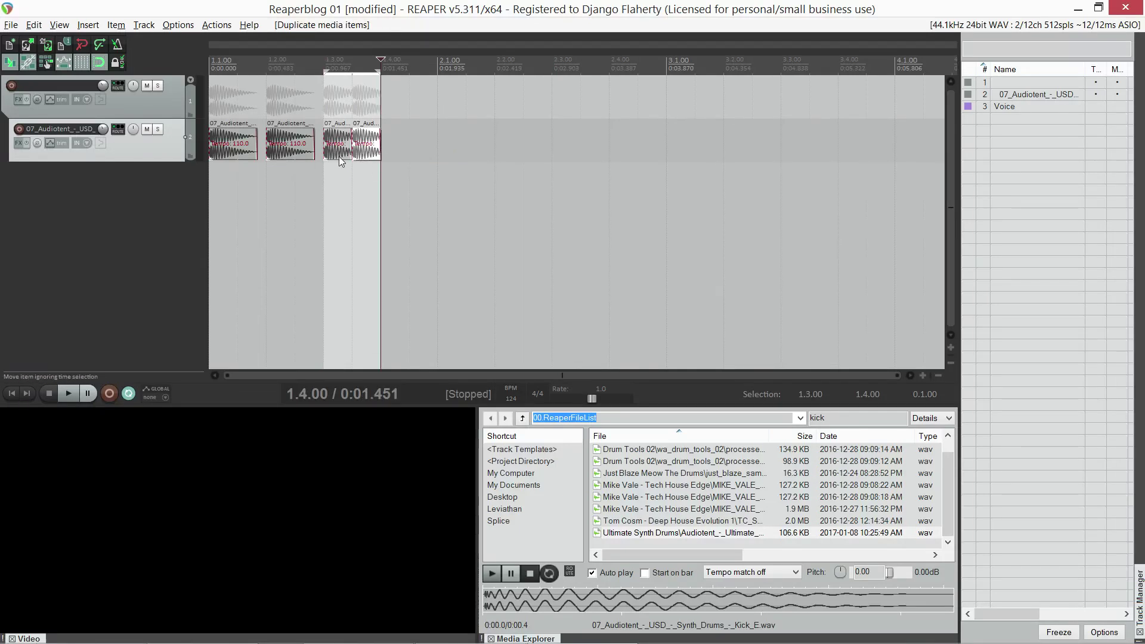
- Duplicate both half-beat kicks from beat 3 together onto beat 4
{"action": "key", "text": "ctrl+d"}
{"action": "key", "text": "ctrl+z"}
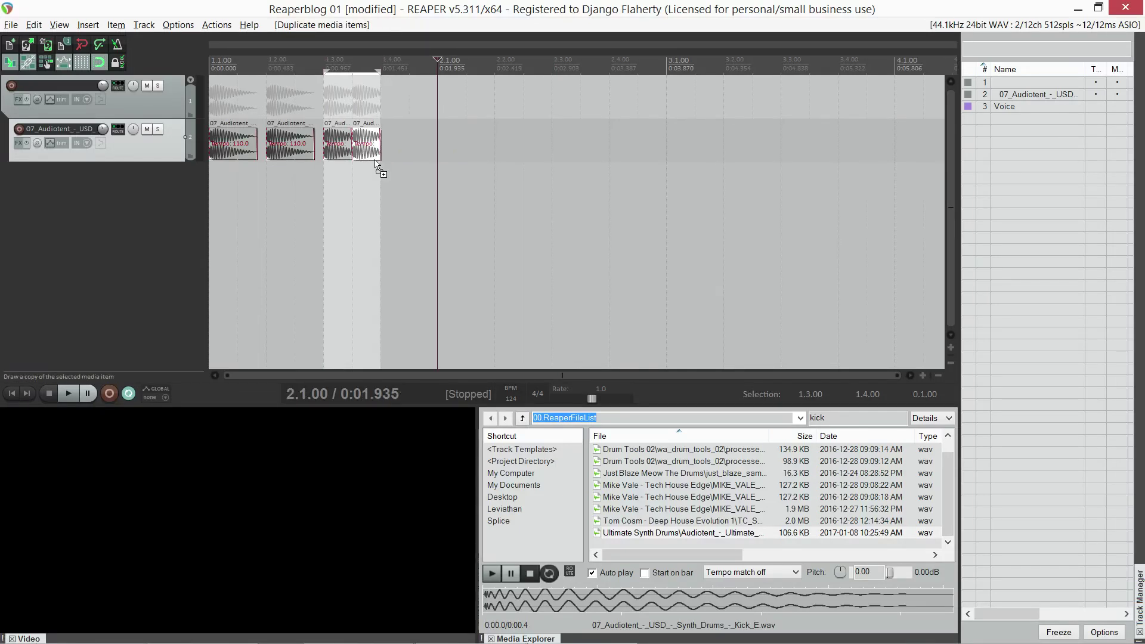
{"action": "left_click", "coordinate": [345, 158], "text": "shift"}
{"action": "key", "text": "ctrl+d"}
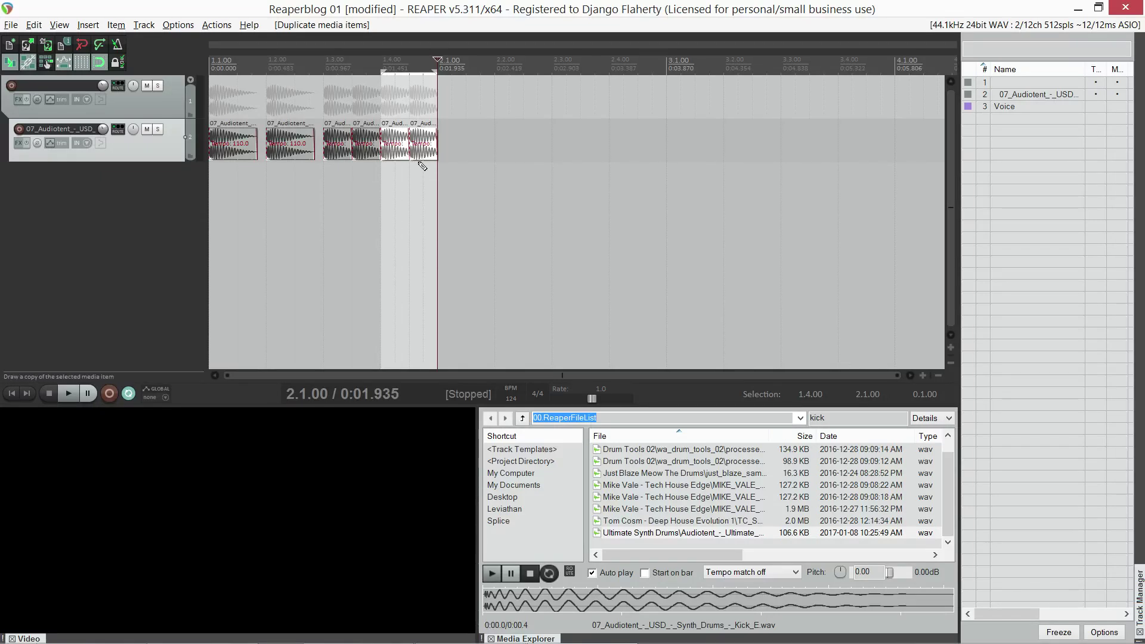
- Turn snapping off and make a short time selection from about 1.4.76 to 1.4.91 over the last kick
{"action": "scroll", "coordinate": [427, 162], "scroll_direction": "up", "scroll_amount": 3}
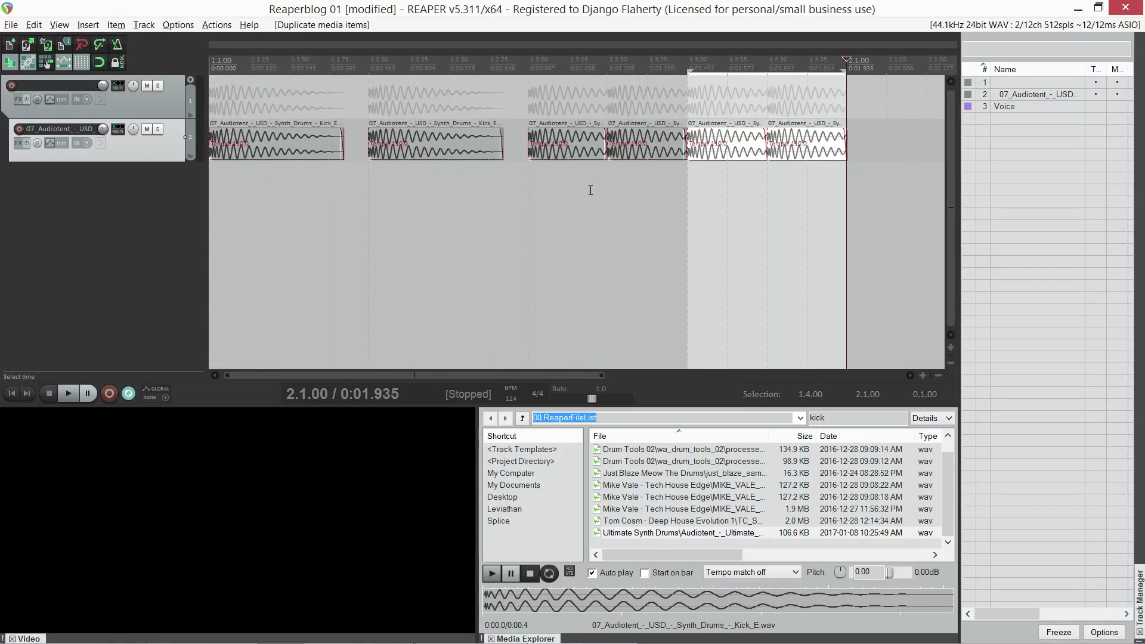
{"action": "left_click_drag", "start_coordinate": [809, 176], "coordinate": [831, 176]}
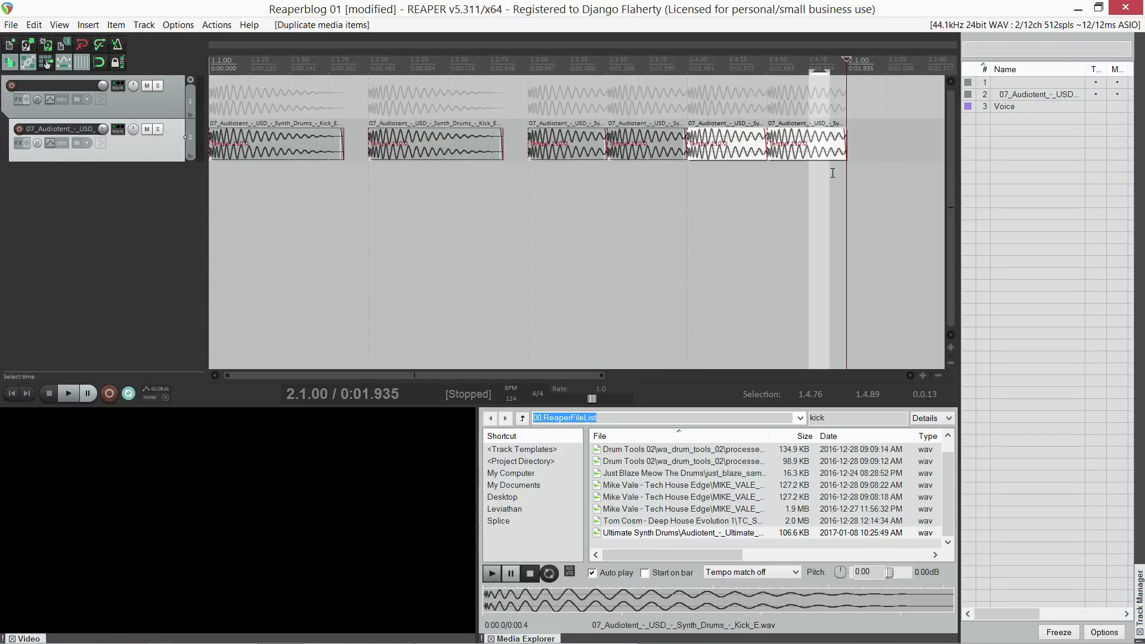
{"action": "scroll", "coordinate": [604, 152], "scroll_direction": "down", "scroll_amount": 3}
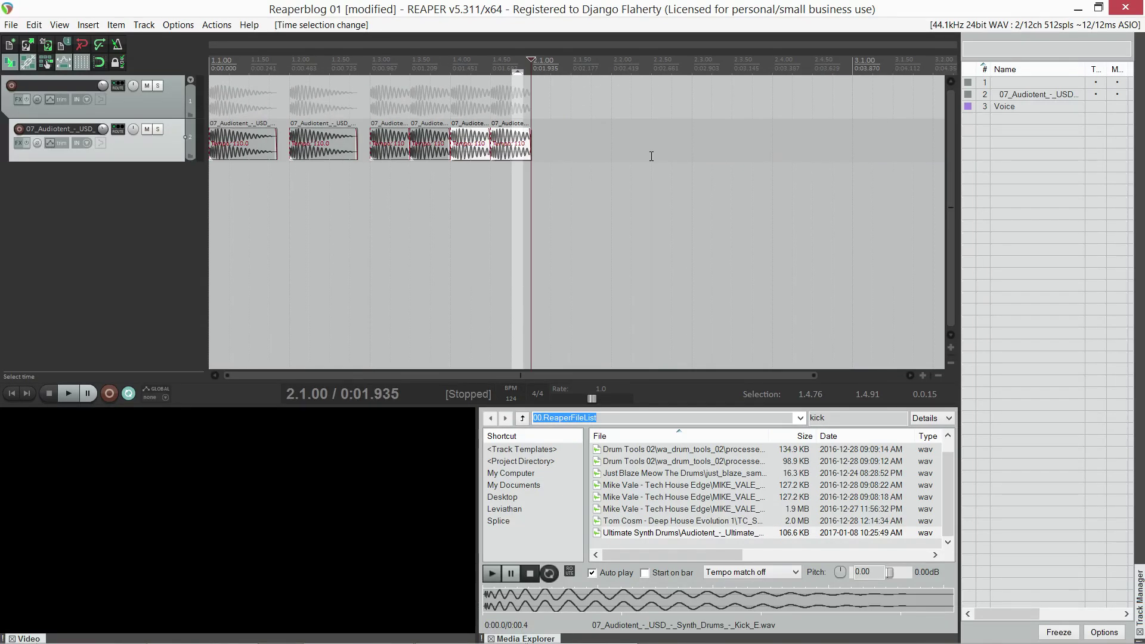
- Duplicate the short kick slice repeatedly in a continuous run up to about 2.1.64
{"action": "key", "text": "ctrl+d"}
{"action": "key", "text": "ctrl+d"}
{"action": "key", "text": "ctrl+d"}
{"action": "key", "text": "ctrl+d"}
{"action": "key", "text": "ctrl+d"}
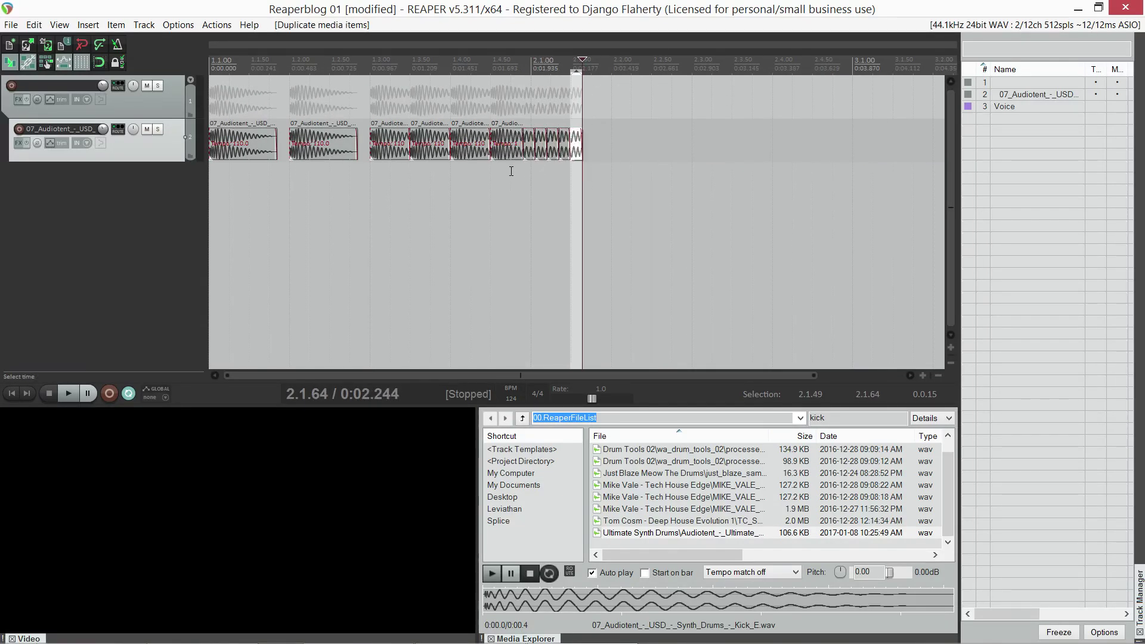
- Copy a slice from about 2.1.53 to 2.1.59 out of the last item and paste it twice around bar 2 beat 2
{"action": "scroll", "coordinate": [608, 156], "scroll_direction": "up", "scroll_amount": 2}
{"action": "scroll", "coordinate": [608, 156], "scroll_direction": "up", "scroll_amount": 2}
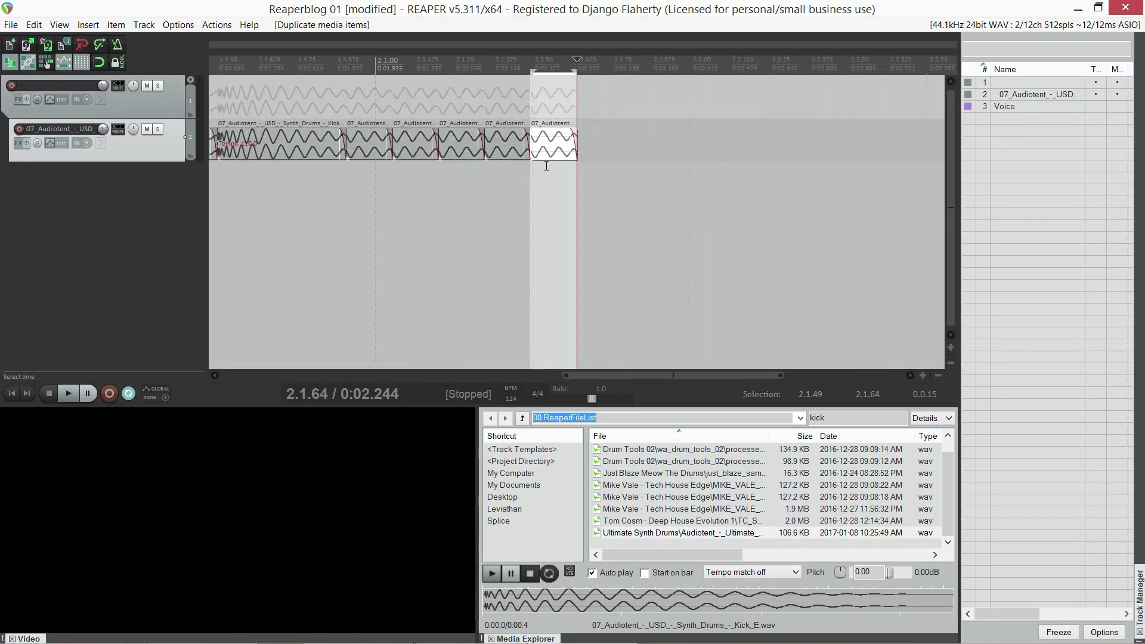
{"action": "left_click_drag", "start_coordinate": [544, 178], "coordinate": [560, 177]}
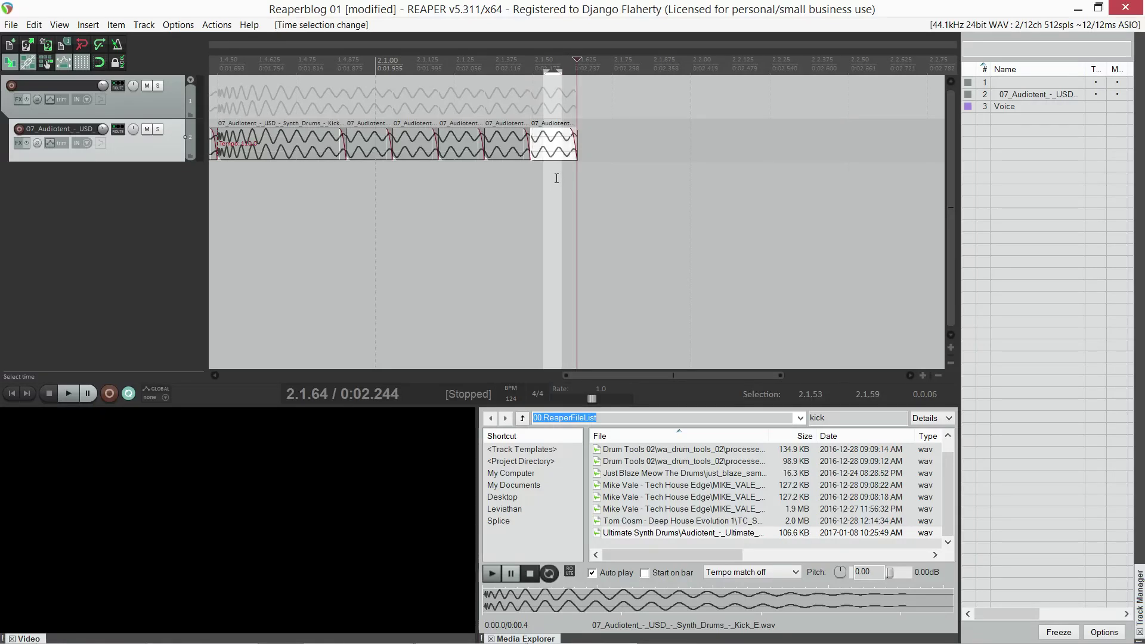
{"action": "left_click", "coordinate": [683, 138]}
{"action": "key", "text": "ctrl+v"}
{"action": "left_click", "coordinate": [761, 138]}
{"action": "key", "text": "ctrl+v"}
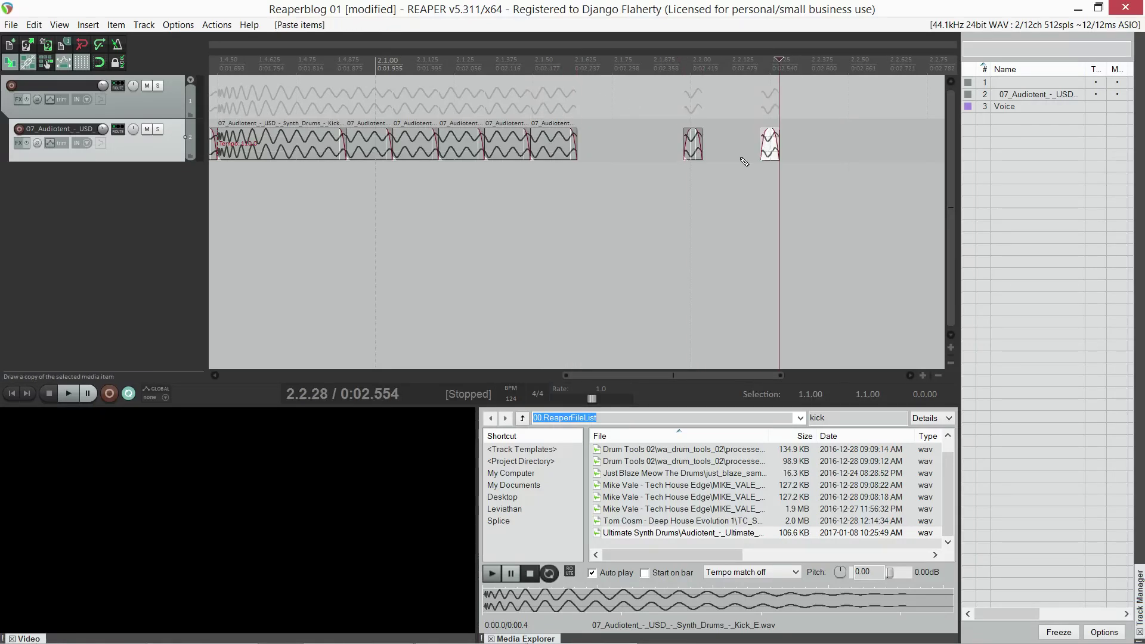
- Delete every kick item and slice after the first kick
{"action": "scroll", "coordinate": [544, 176], "scroll_direction": "down", "scroll_amount": 4}
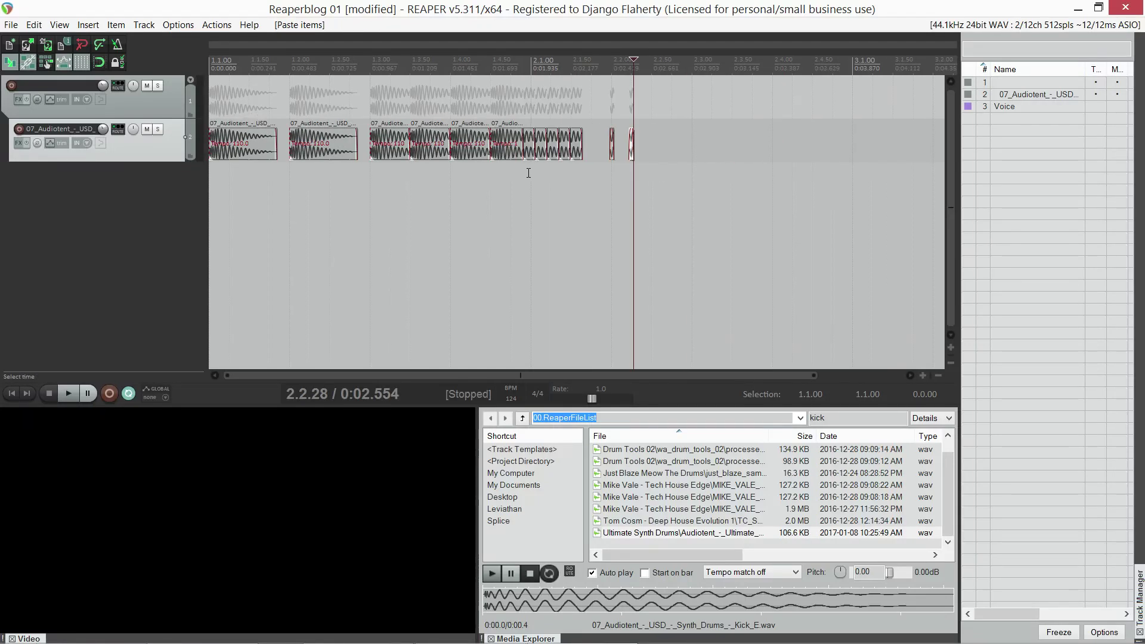
{"action": "scroll", "coordinate": [542, 166], "scroll_direction": "up", "scroll_amount": 2}
{"action": "scroll", "coordinate": [605, 141], "scroll_direction": "down", "scroll_amount": 3}
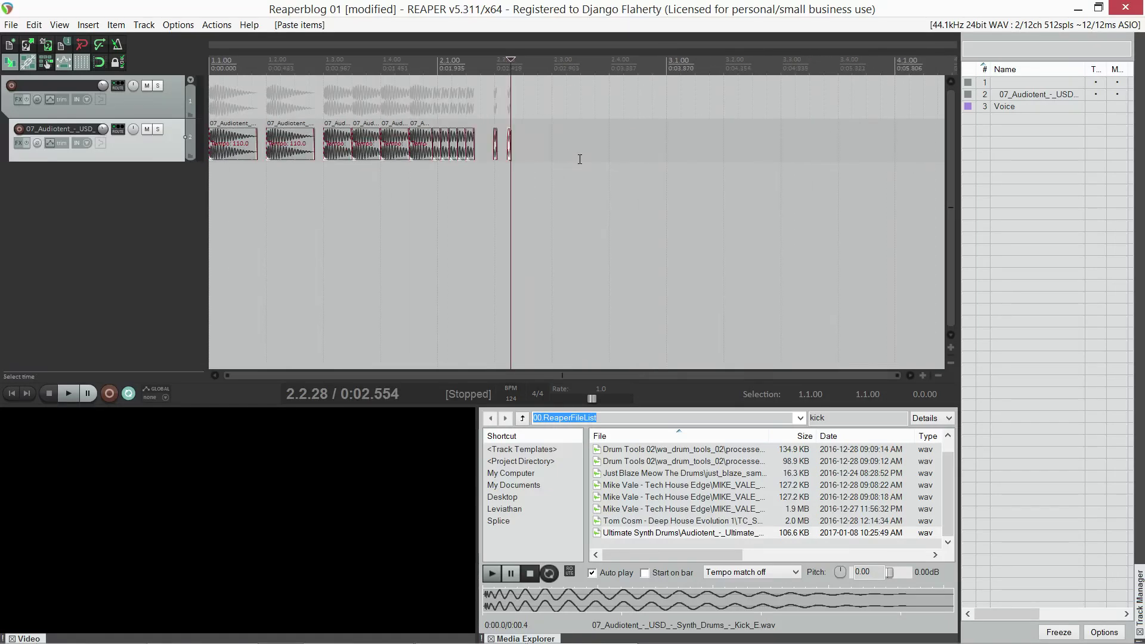
{"action": "left_click_drag", "start_coordinate": [539, 146], "coordinate": [263, 159]}
{"action": "key", "text": "Delete"}
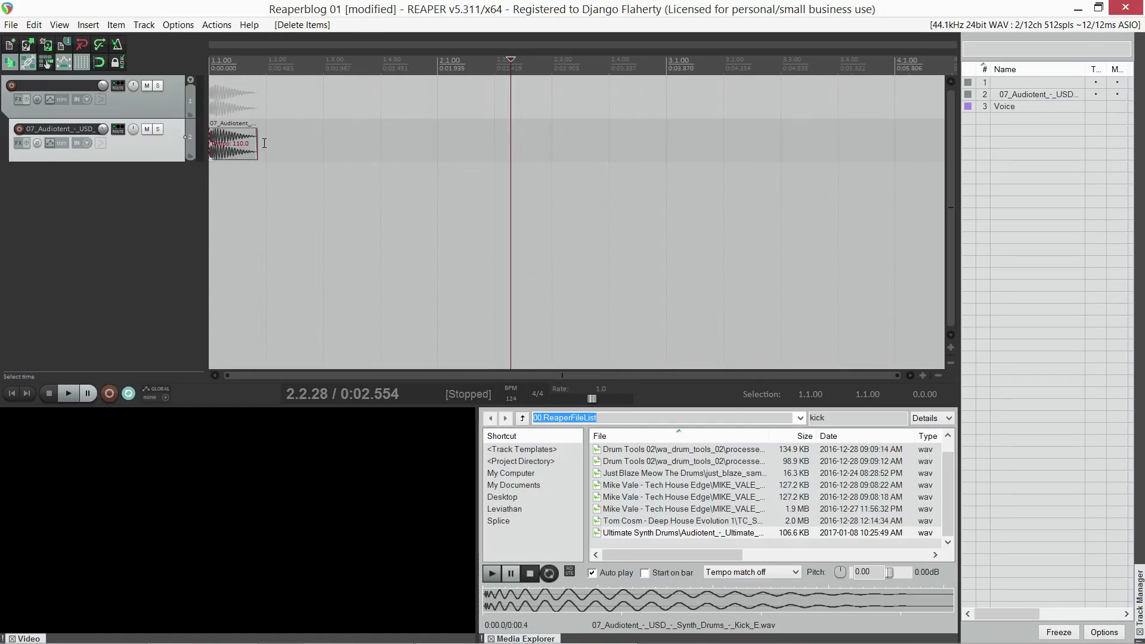
- Turn snapping back on, set a one-beat time selection over the first kick and duplicate it onto beats 2, 3 and 4
{"action": "left_click_drag", "start_coordinate": [268, 147], "coordinate": [211, 148]}
{"action": "left_click", "coordinate": [230, 147]}
{"action": "key", "text": "ctrl+d"}
{"action": "key", "text": "ctrl+d"}
{"action": "key", "text": "ctrl+d"}
- Set the time selection to bar 1, select all four kicks and extend each one to fill its whole beat
{"action": "left_click_drag", "start_coordinate": [442, 149], "coordinate": [158, 131]}
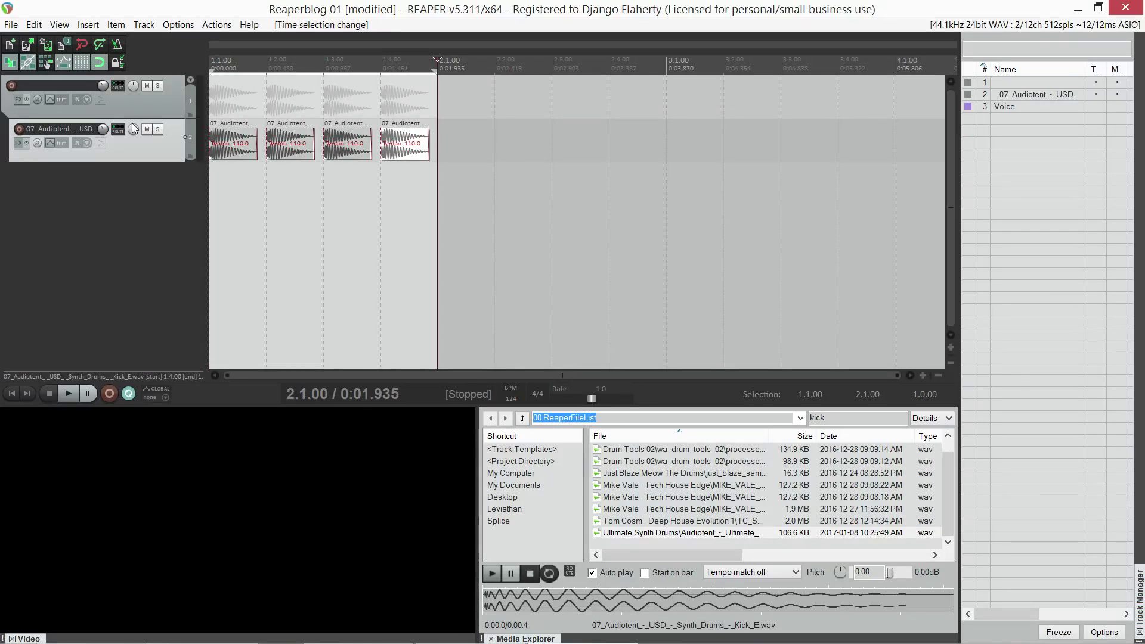
{"action": "scroll", "coordinate": [275, 145], "scroll_direction": "up", "scroll_amount": 3}
{"action": "left_click_drag", "start_coordinate": [344, 141], "coordinate": [101, 140]}
{"action": "scroll", "coordinate": [352, 167], "scroll_direction": "down", "scroll_amount": 3}
{"action": "key", "text": "ctrl+z"}
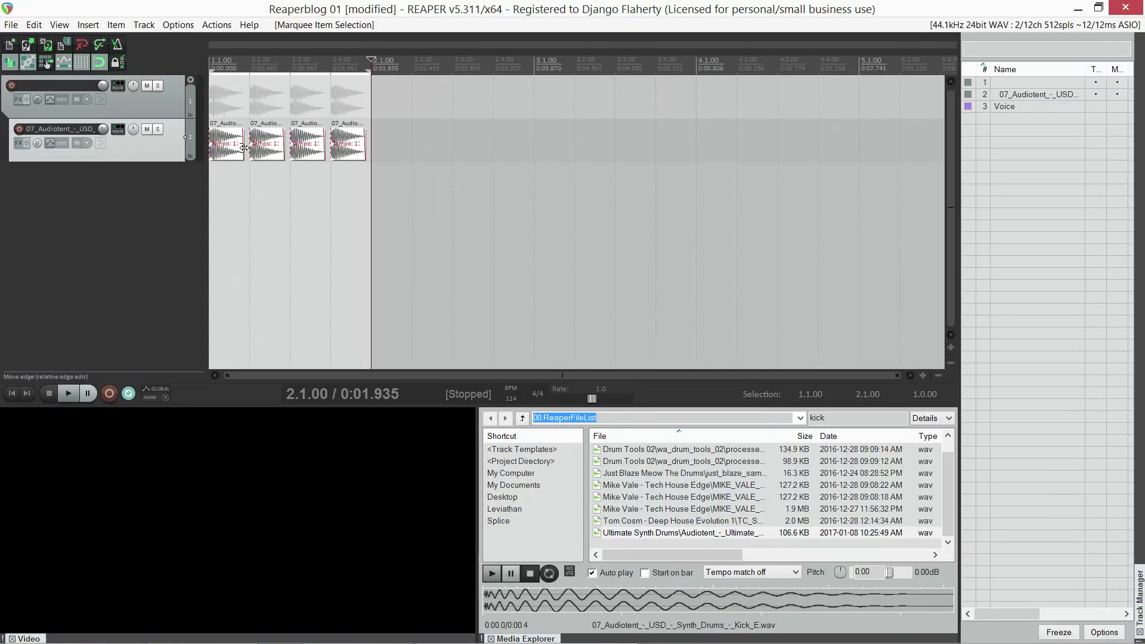
{"action": "scroll", "coordinate": [240, 156], "scroll_direction": "up", "scroll_amount": 2}
{"action": "left_click_drag", "start_coordinate": [258, 149], "coordinate": [261, 148]}
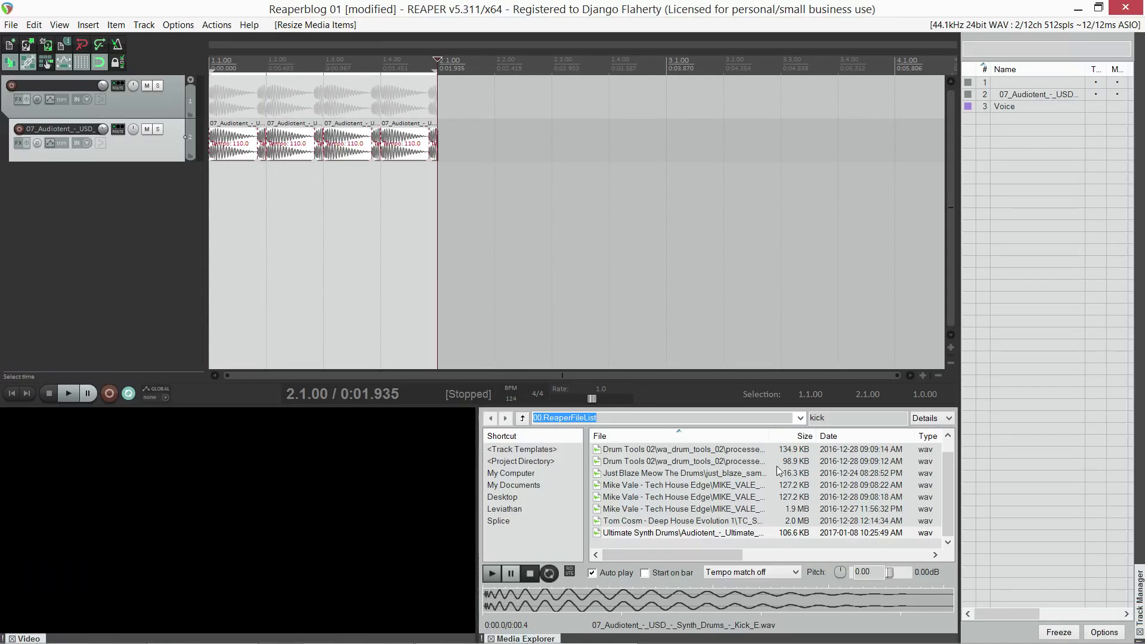
- Swap the selected kicks' media source to JUST_kick_family.wav and back to 07_Audiotent_-_USD_-_Synth_Drums_-_Kick_E.wav
{"action": "left_click", "coordinate": [689, 475]}
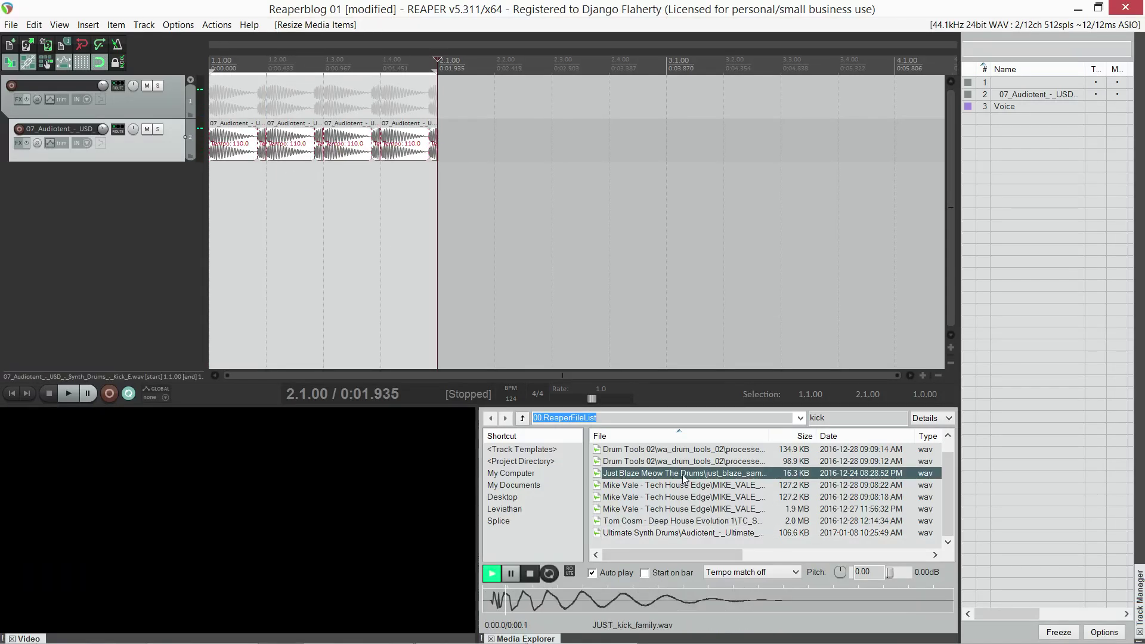
{"action": "right_click", "coordinate": [684, 479]}
{"action": "left_click", "coordinate": [746, 539]}
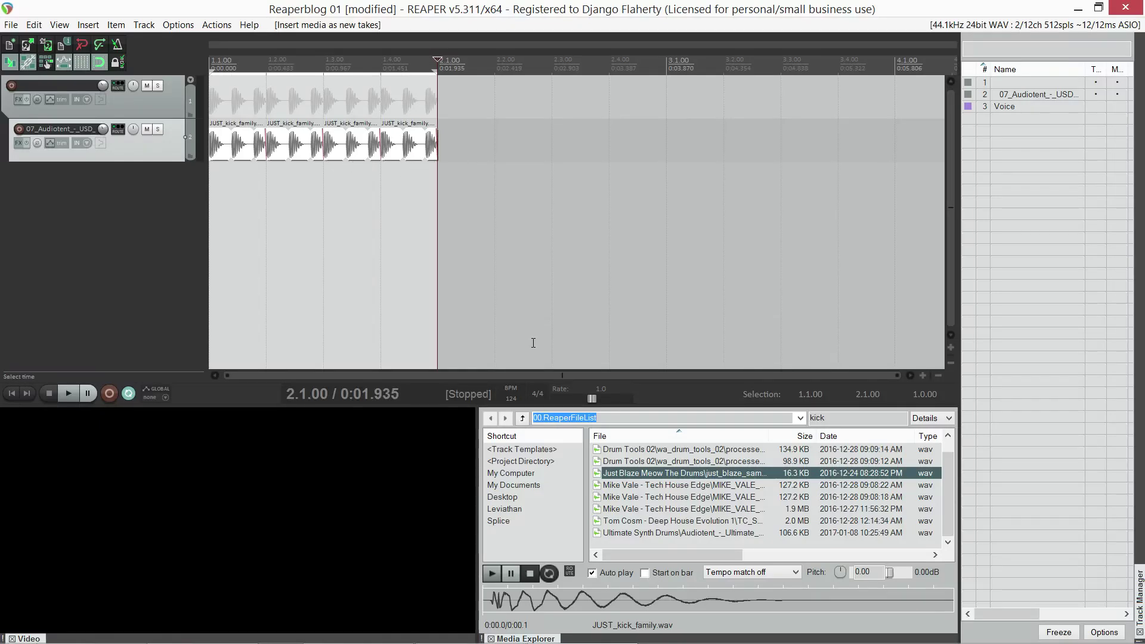
{"action": "right_click", "coordinate": [657, 532]}
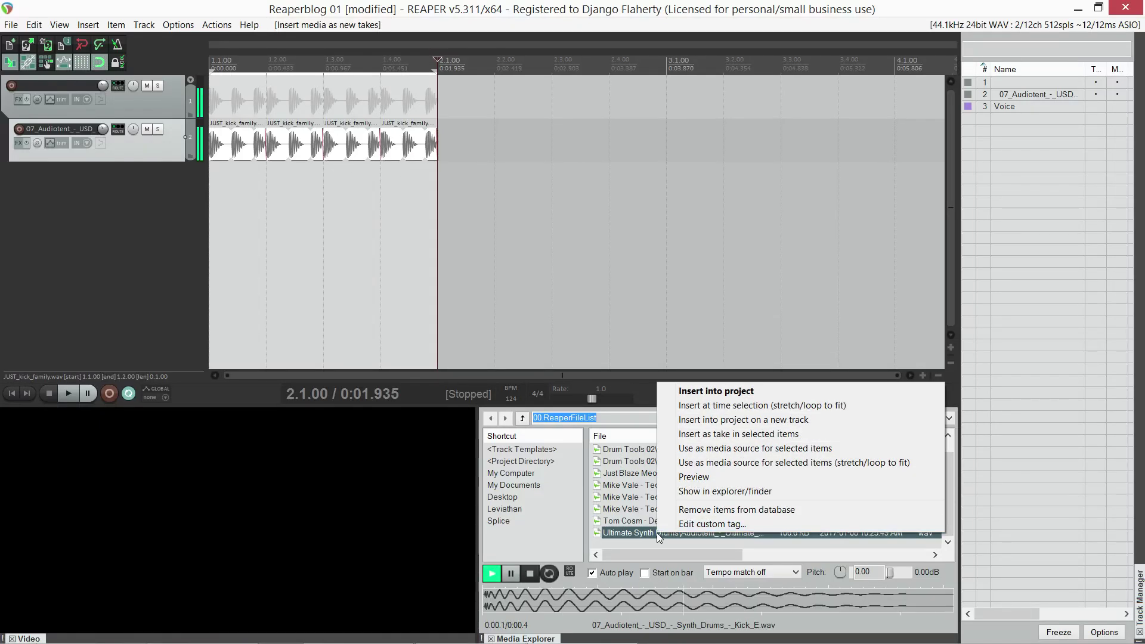
{"action": "left_click", "coordinate": [736, 449]}
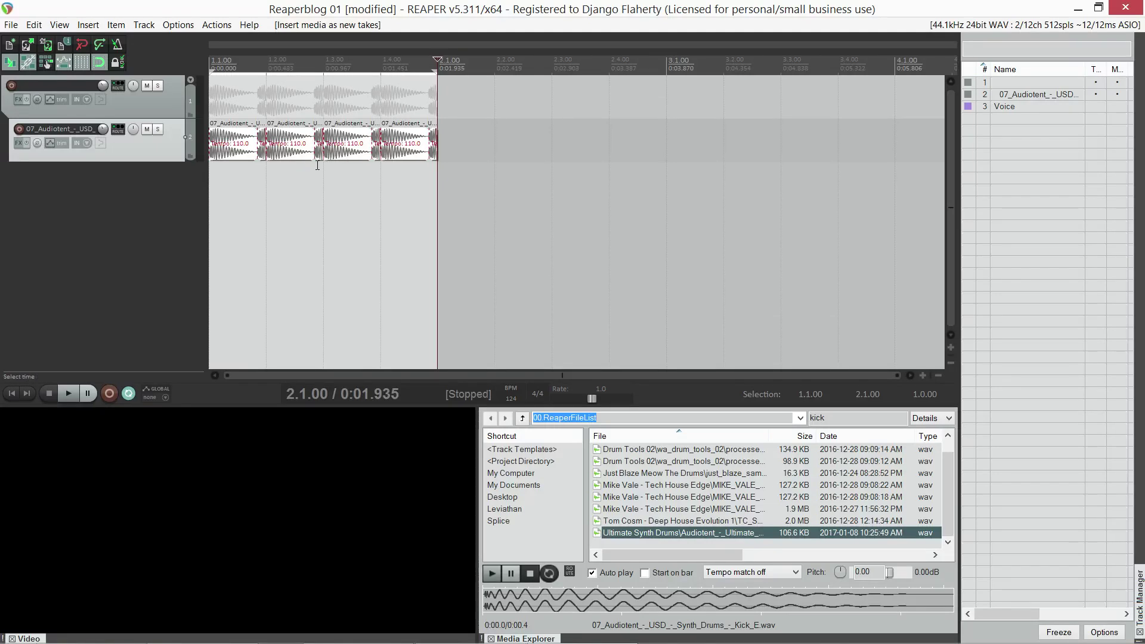
- Place the edit cursor at 3.2.00 and zoom the arrange view in and out to examine how zooming centres on it
{"action": "left_click", "coordinate": [555, 192]}
{"action": "left_click", "coordinate": [738, 163]}
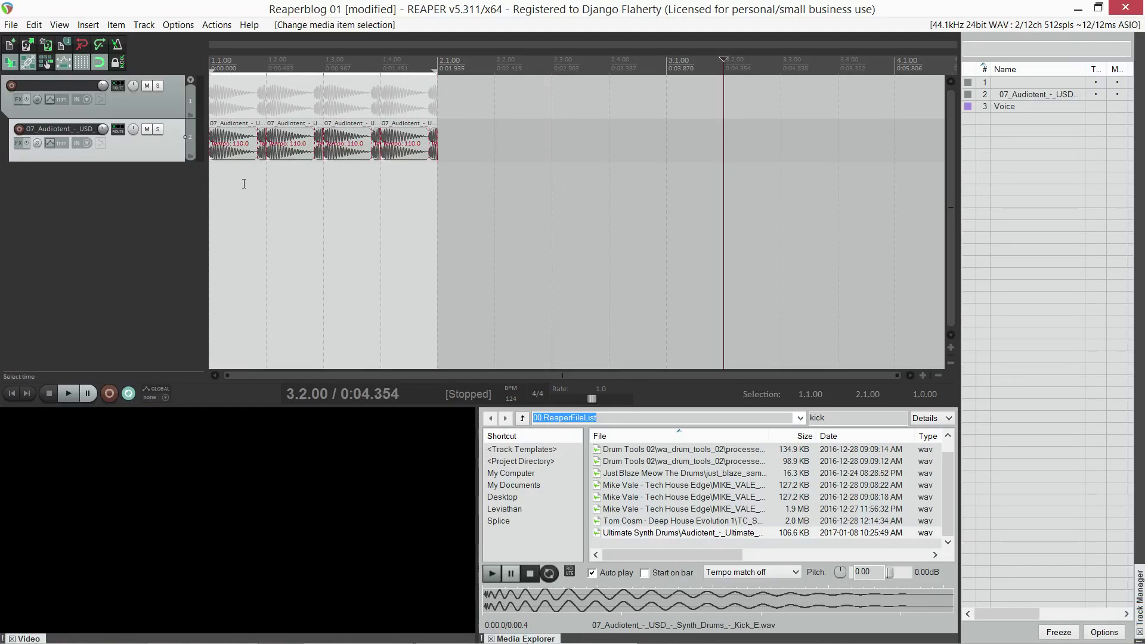
{"action": "scroll", "coordinate": [251, 165], "scroll_direction": "down", "scroll_amount": 3}
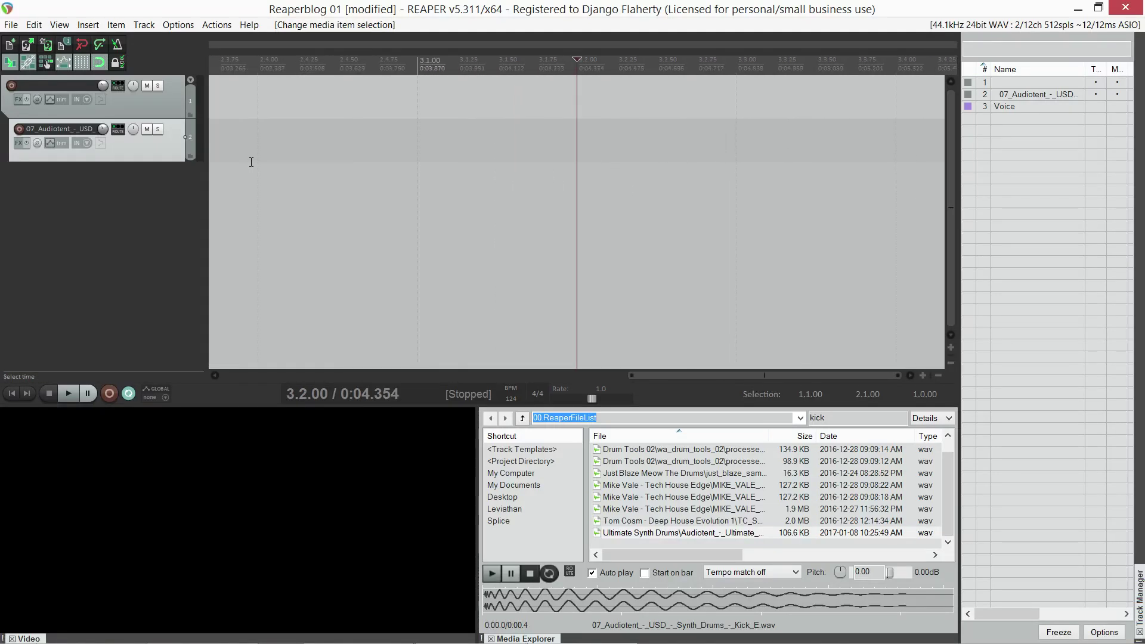
{"action": "scroll", "coordinate": [348, 208], "scroll_direction": "down", "scroll_amount": 2}
{"action": "scroll", "coordinate": [252, 180], "scroll_direction": "down", "scroll_amount": 2}
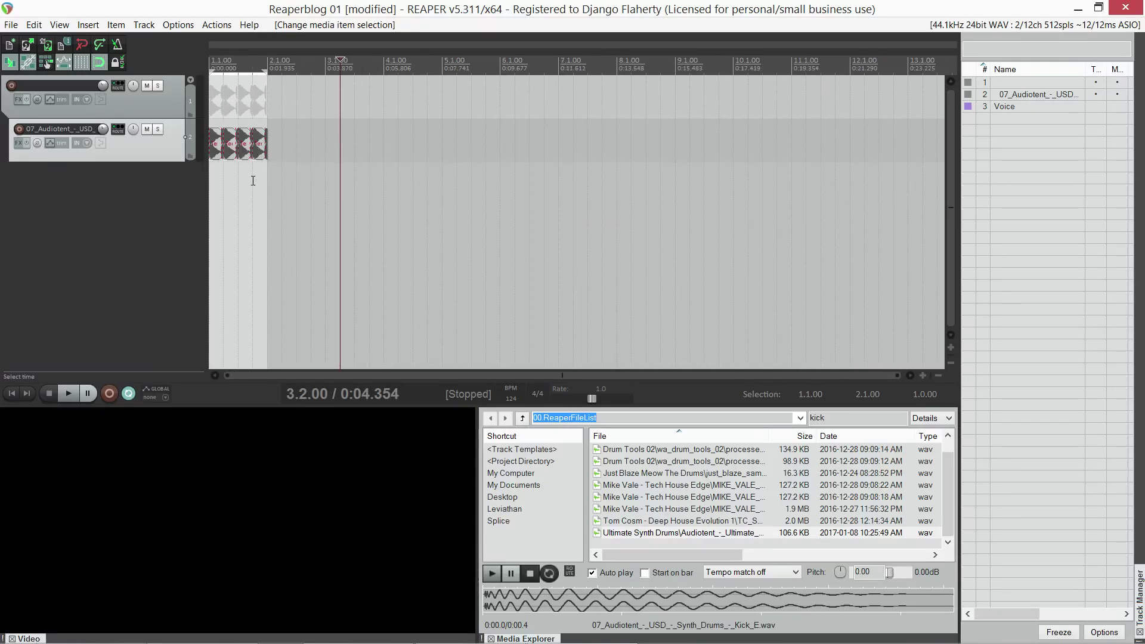
{"action": "scroll", "coordinate": [239, 167], "scroll_direction": "up", "scroll_amount": 4}
{"action": "scroll", "coordinate": [286, 166], "scroll_direction": "up", "scroll_amount": 2}
{"action": "scroll", "coordinate": [338, 164], "scroll_direction": "down", "scroll_amount": 3}
{"action": "scroll", "coordinate": [537, 167], "scroll_direction": "up", "scroll_amount": 3}
{"action": "scroll", "coordinate": [567, 173], "scroll_direction": "down", "scroll_amount": 1}
{"action": "scroll", "coordinate": [581, 173], "scroll_direction": "up", "scroll_amount": 2}
{"action": "scroll", "coordinate": [251, 204], "scroll_direction": "down", "scroll_amount": 3}
{"action": "scroll", "coordinate": [256, 201], "scroll_direction": "up", "scroll_amount": 4}
{"action": "scroll", "coordinate": [266, 197], "scroll_direction": "down", "scroll_amount": 3}
{"action": "scroll", "coordinate": [266, 197], "scroll_direction": "up", "scroll_amount": 3}
{"action": "scroll", "coordinate": [266, 200], "scroll_direction": "down", "scroll_amount": 3}
{"action": "scroll", "coordinate": [266, 200], "scroll_direction": "up", "scroll_amount": 3}
{"action": "scroll", "coordinate": [266, 199], "scroll_direction": "down", "scroll_amount": 3}
{"action": "scroll", "coordinate": [603, 233], "scroll_direction": "up", "scroll_amount": 3}
{"action": "scroll", "coordinate": [651, 233], "scroll_direction": "down", "scroll_amount": 3}
{"action": "scroll", "coordinate": [396, 133], "scroll_direction": "down", "scroll_amount": 2}
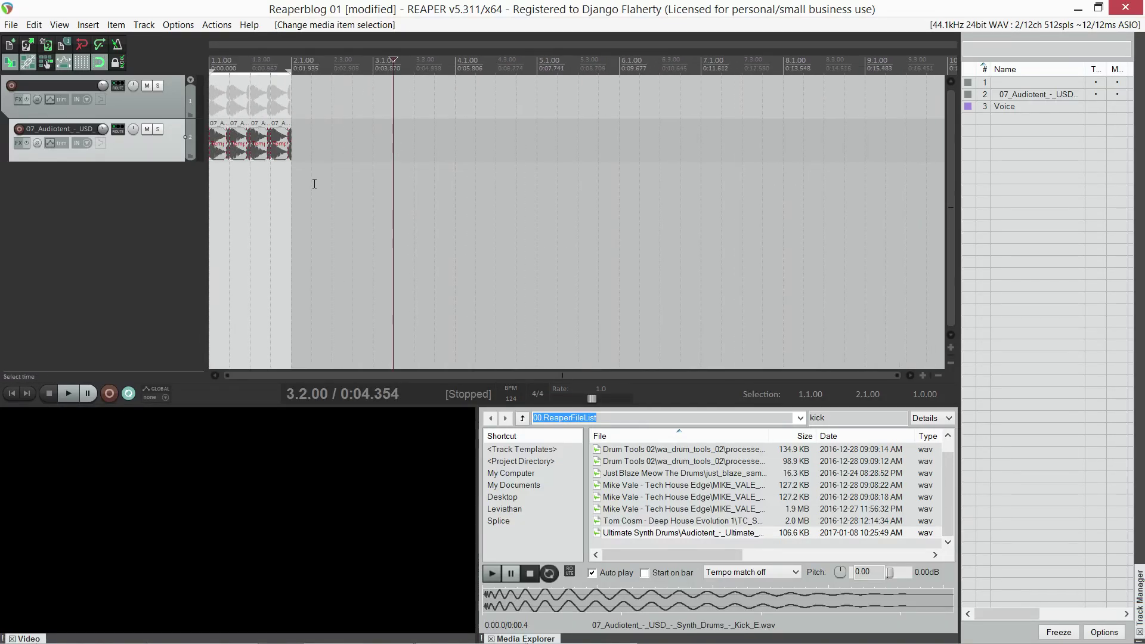
{"action": "left_click", "coordinate": [291, 203]}
{"action": "scroll", "coordinate": [333, 213], "scroll_direction": "up", "scroll_amount": 5}
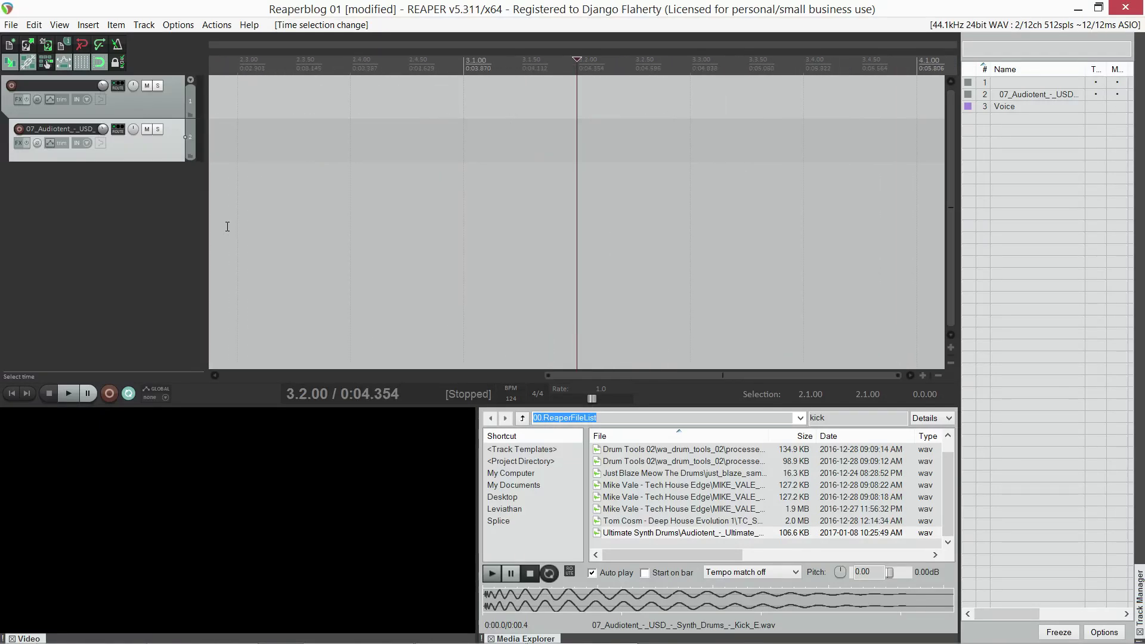
{"action": "scroll", "coordinate": [227, 227], "scroll_direction": "down", "scroll_amount": 2}
{"action": "scroll", "coordinate": [227, 227], "scroll_direction": "down", "scroll_amount": 2}
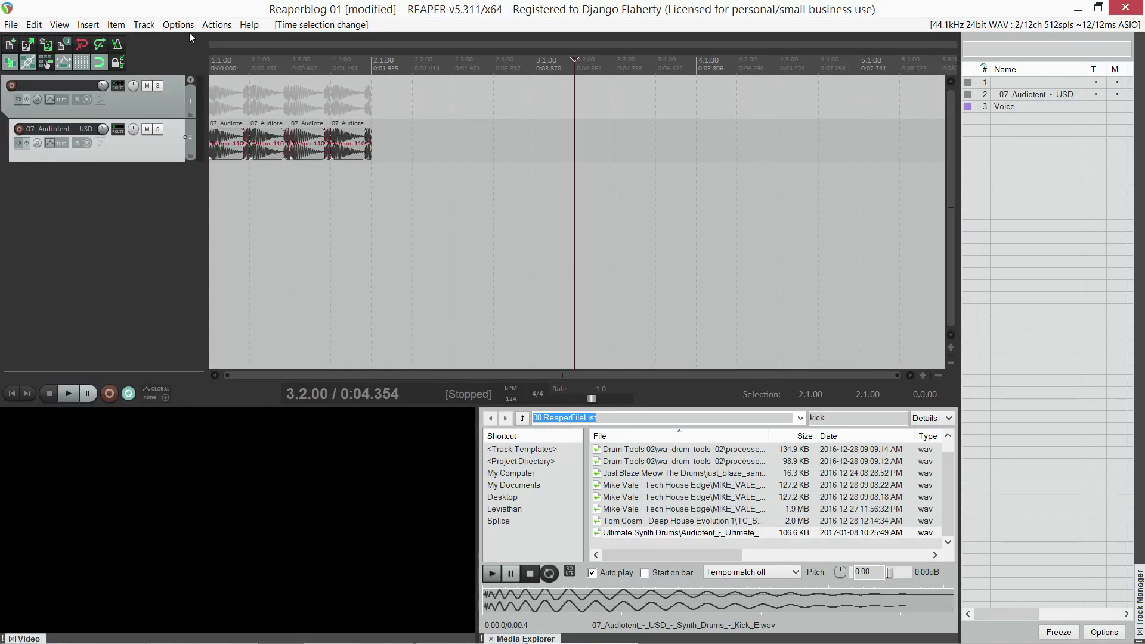
- In the path preferences, enable storing all peak caches in the alternate path C:\REAPER (Portable)\ReaPeaks
{"action": "left_click", "coordinate": [188, 26]}
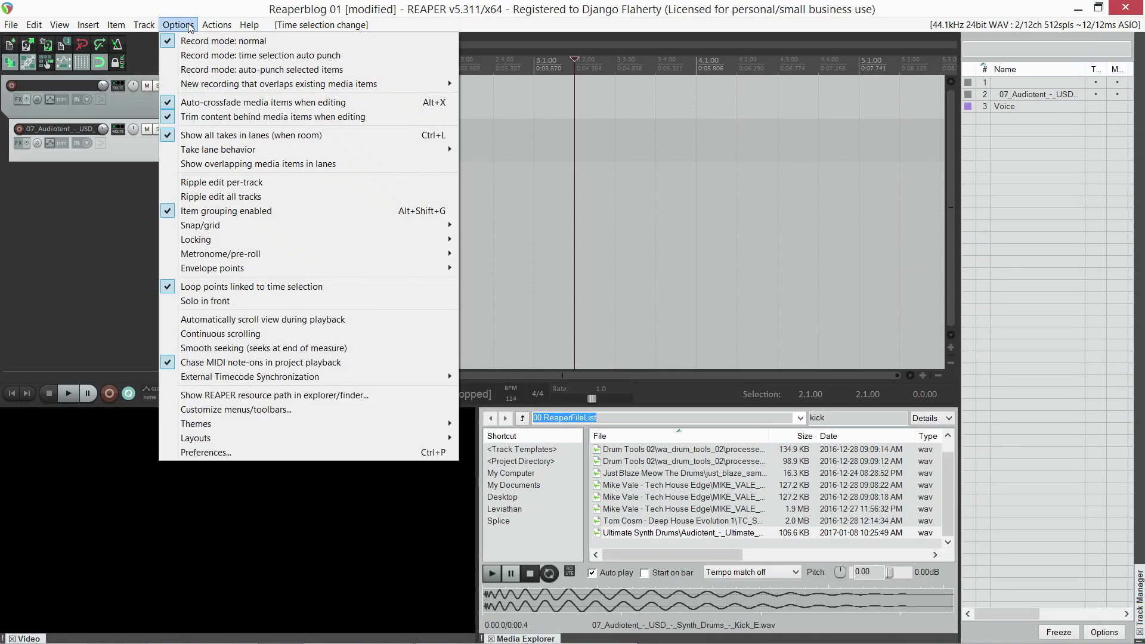
{"action": "left_click", "coordinate": [249, 457]}
{"action": "scroll", "coordinate": [335, 298], "scroll_direction": "up", "scroll_amount": 10}
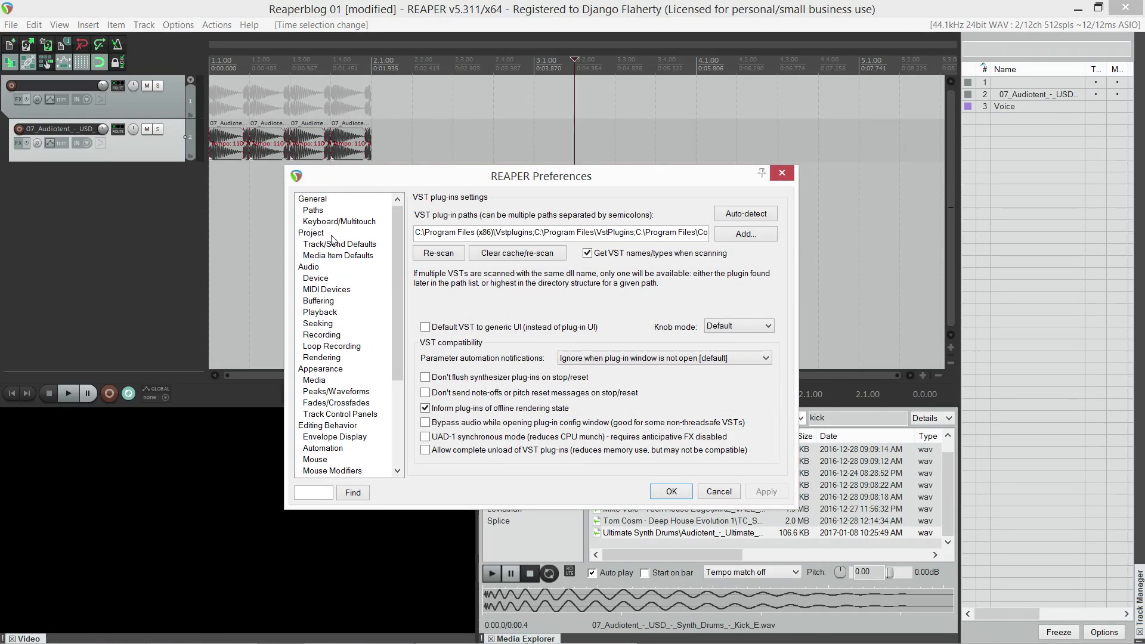
{"action": "left_click", "coordinate": [311, 210]}
{"action": "left_click", "coordinate": [421, 335]}
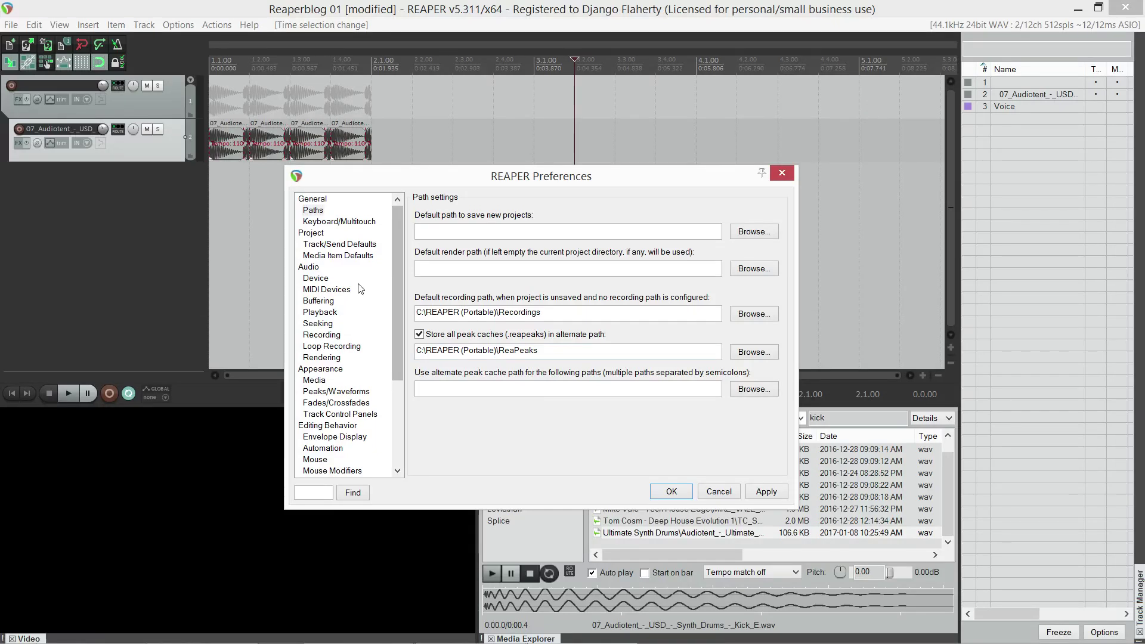
- In the media item defaults, disable automatic fades for new items and loop source for imported, new MIDI, recorded and glued items
{"action": "left_click", "coordinate": [322, 259]}
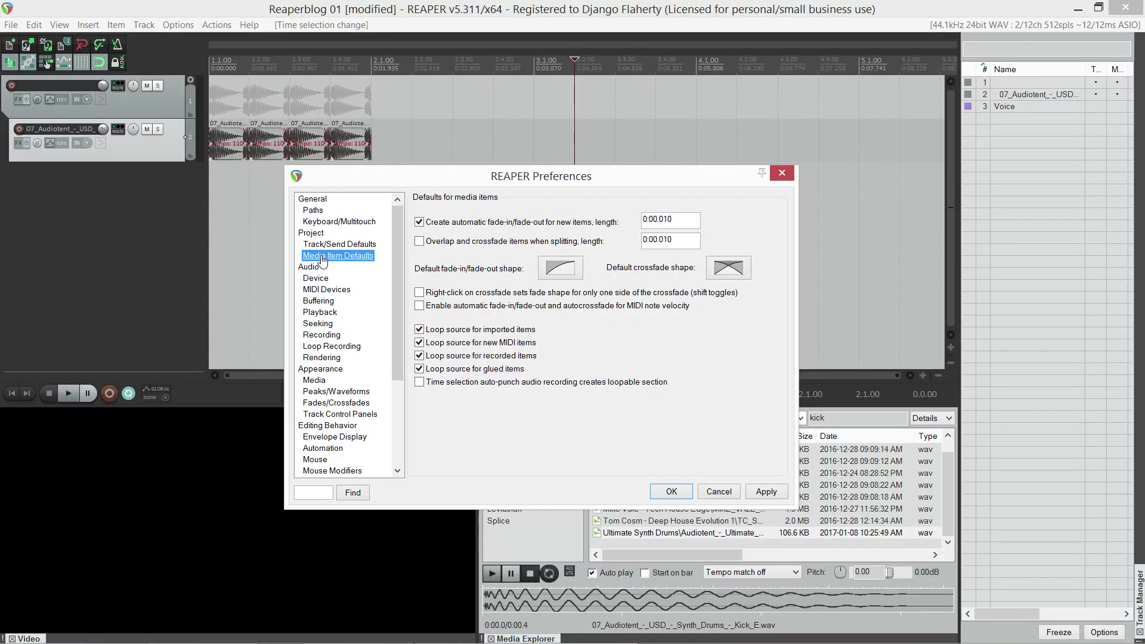
{"action": "left_click", "coordinate": [447, 224]}
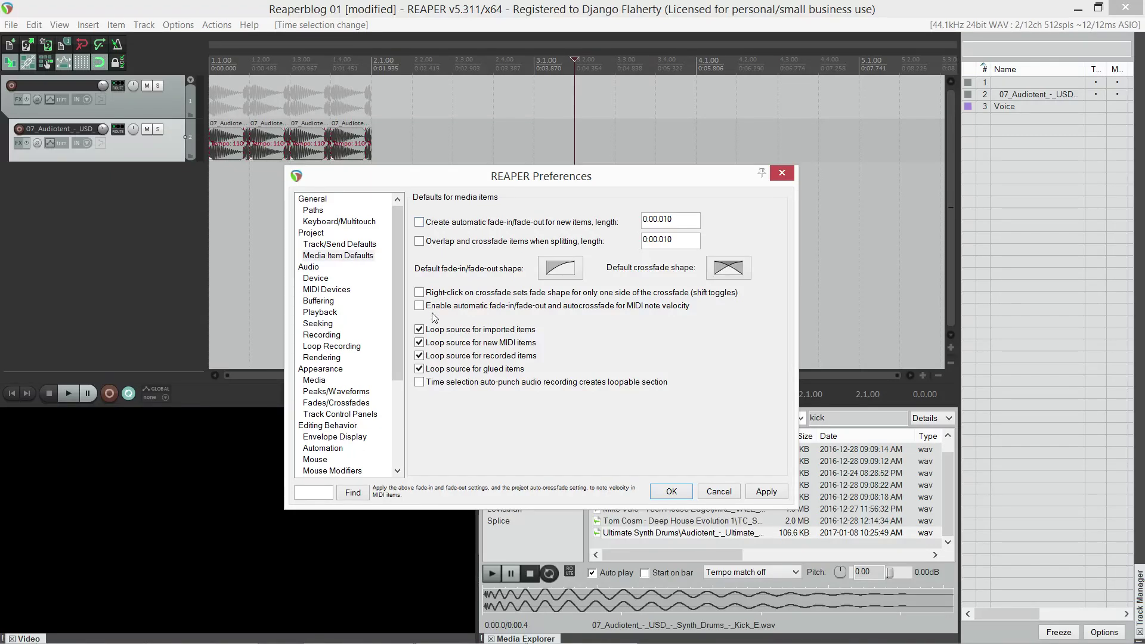
{"action": "left_click", "coordinate": [420, 330]}
{"action": "left_click", "coordinate": [420, 343]}
{"action": "left_click", "coordinate": [420, 356]}
{"action": "left_click", "coordinate": [419, 370]}
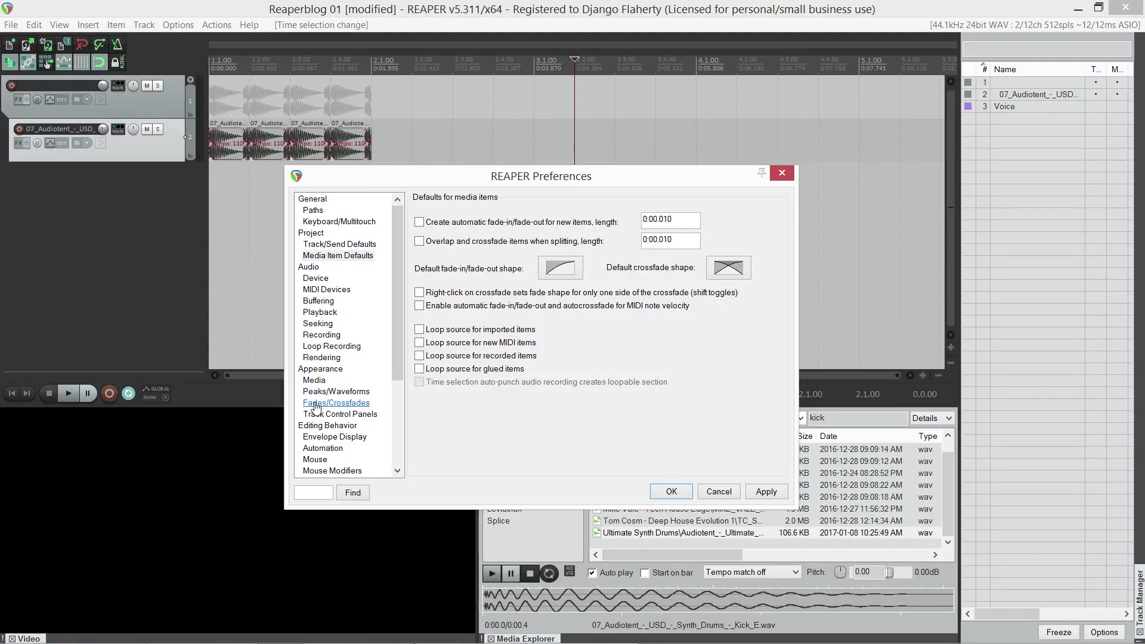
- In the editing behavior preferences, unlink loop points from the time selection and apply the changes
{"action": "left_click", "coordinate": [327, 426]}
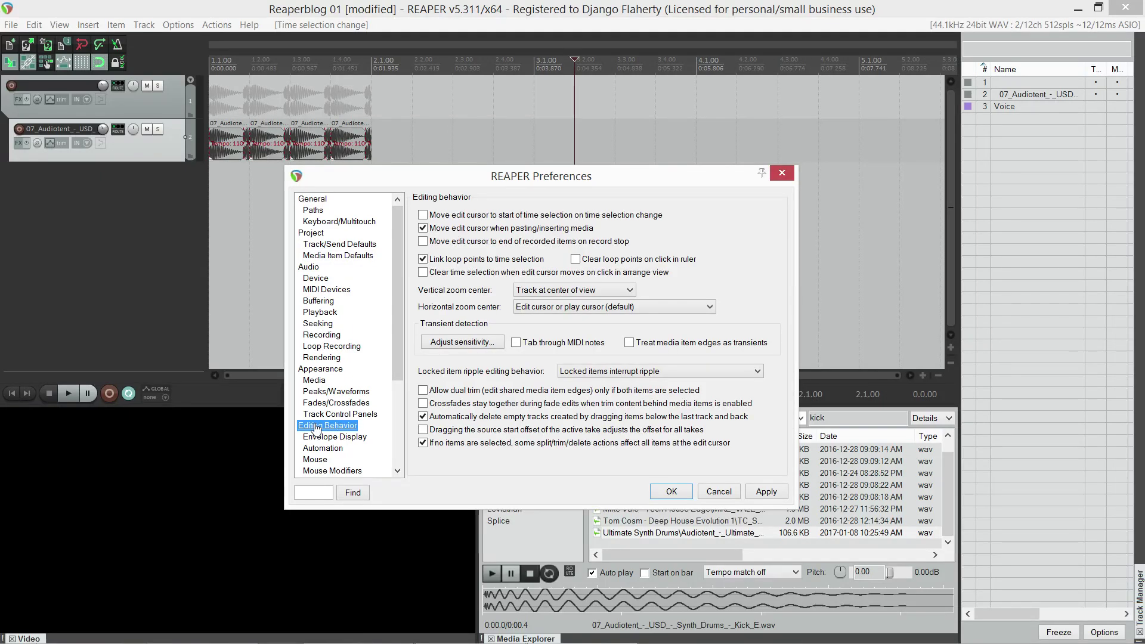
{"action": "left_click", "coordinate": [460, 260]}
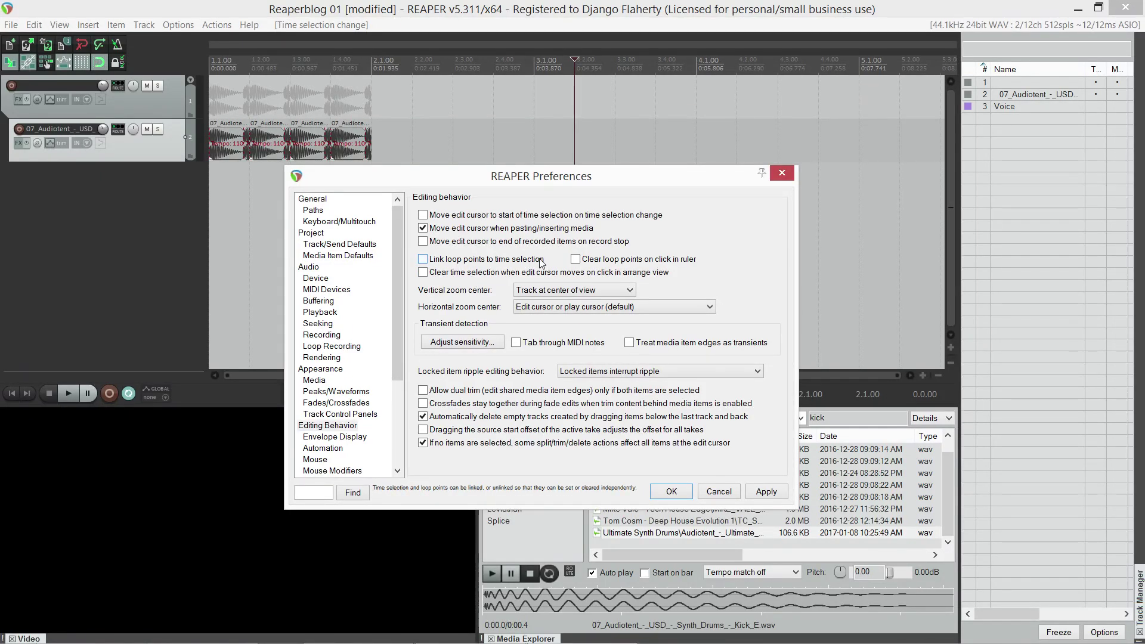
{"action": "left_click", "coordinate": [755, 491]}
- Set loop points from 2.1.00 to 2.3.00 and a separate time selection from 1.4.00 to 2.1.00
{"action": "left_click_drag", "start_coordinate": [235, 185], "coordinate": [366, 188]}
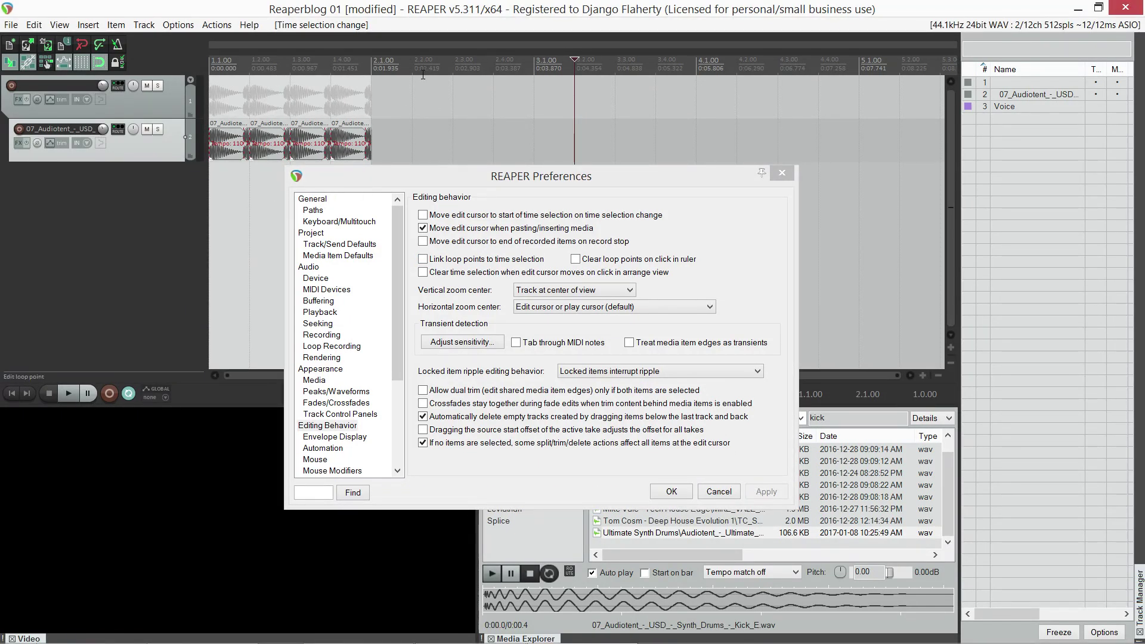
{"action": "left_click_drag", "start_coordinate": [380, 65], "coordinate": [450, 71]}
{"action": "left_click_drag", "start_coordinate": [337, 99], "coordinate": [366, 99]}
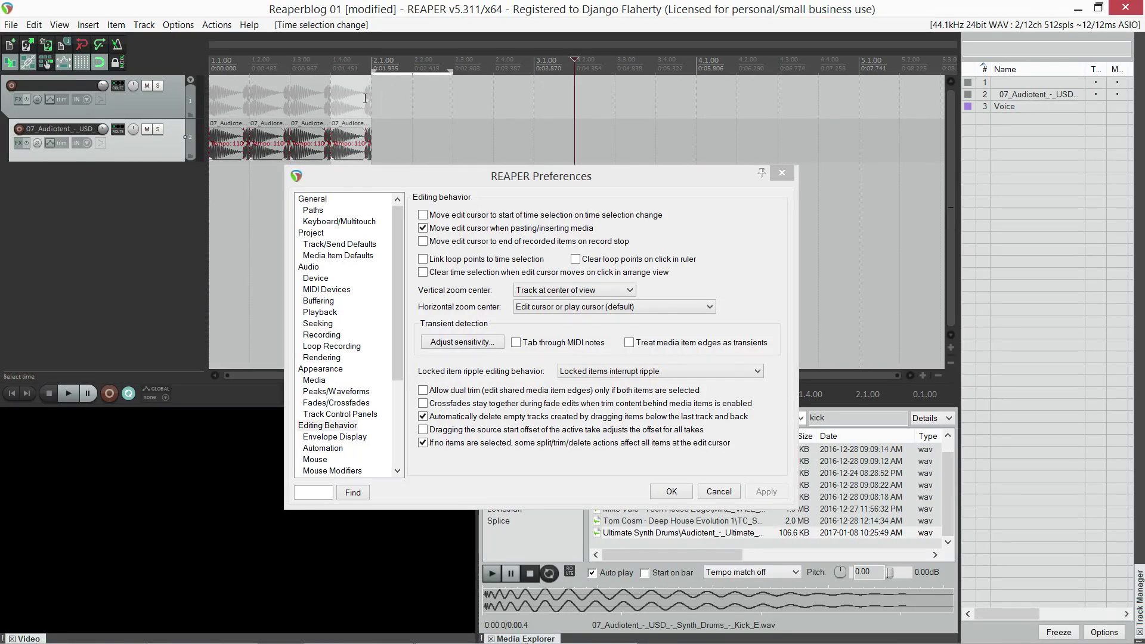
- Play the project briefly from beat 4 and from beat 2 of bar 1 to check the independent loop points
{"action": "left_click", "coordinate": [335, 101]}
{"action": "key", "text": "space"}
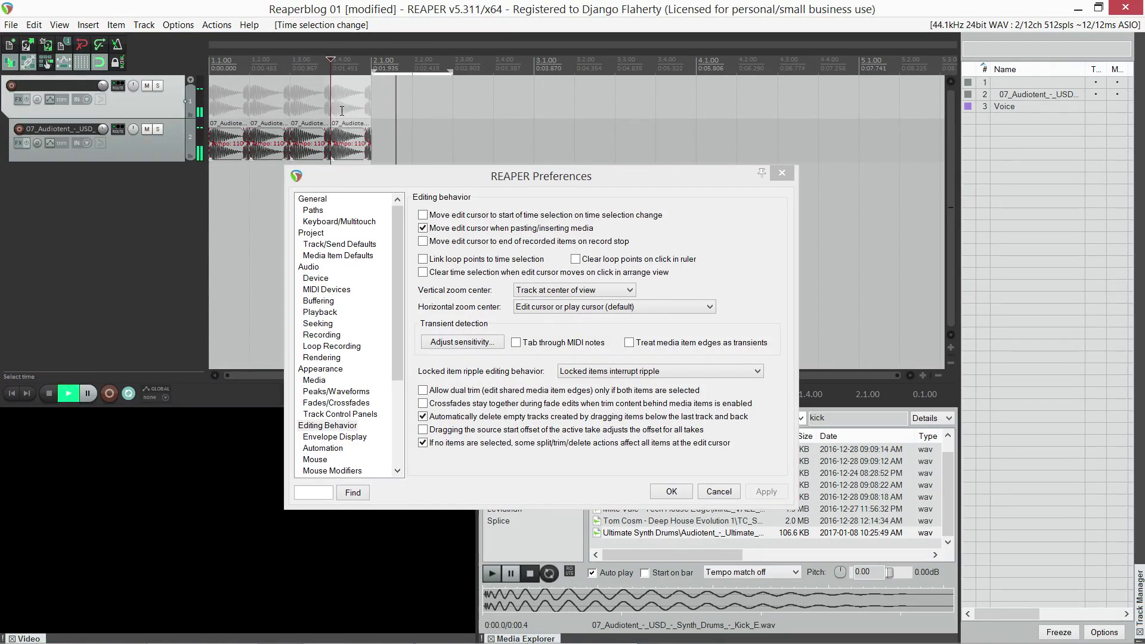
{"action": "key", "text": "space"}
{"action": "left_click", "coordinate": [248, 113]}
{"action": "key", "text": "space"}
{"action": "key", "text": "space"}
- Set the time selection to bar 1, select all four kicks and shorten them to end just before the next beat
{"action": "left_click_drag", "start_coordinate": [376, 141], "coordinate": [213, 128]}
{"action": "scroll", "coordinate": [385, 141], "scroll_direction": "down", "scroll_amount": 3}
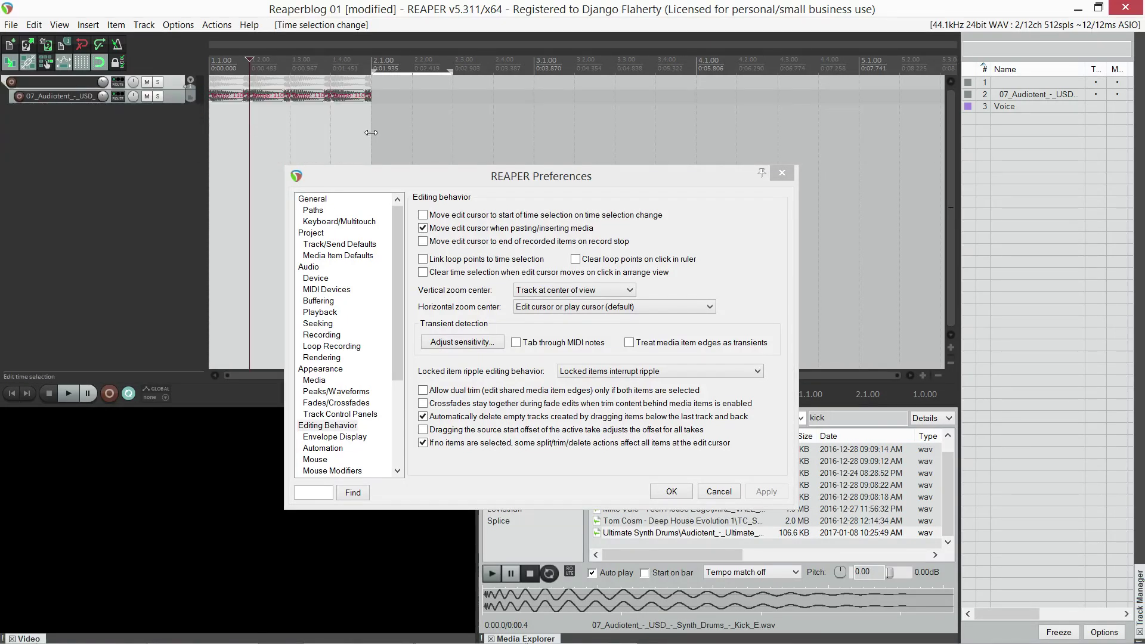
{"action": "scroll", "coordinate": [356, 95], "scroll_direction": "up", "scroll_amount": 3}
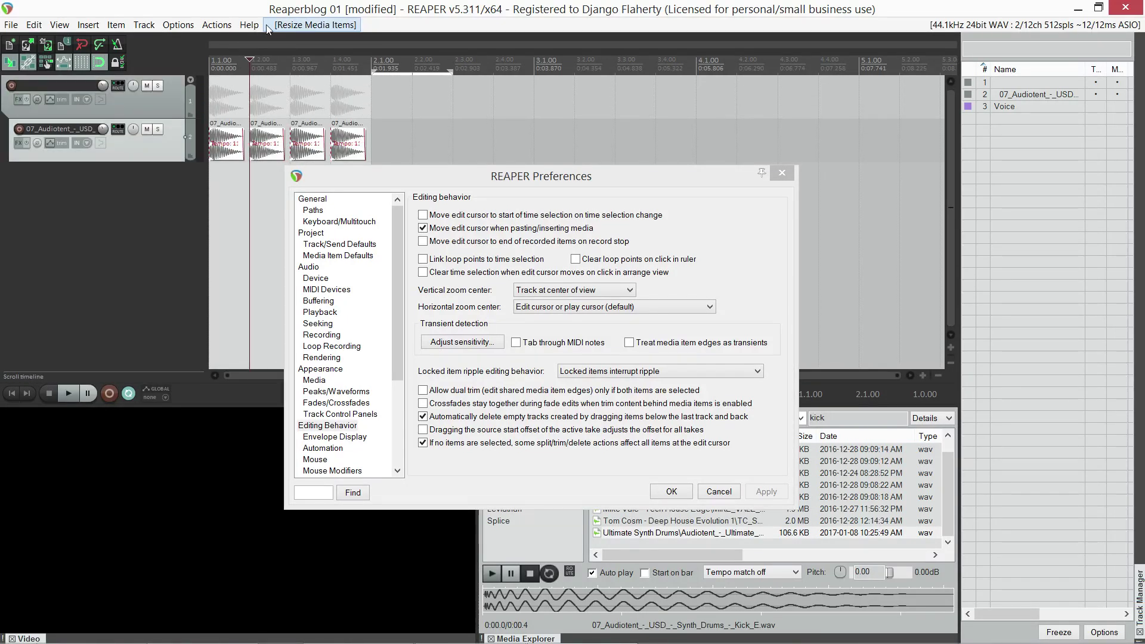
- Examine the shortcut assigned to Custom: Loop Time Selection Macro in the action list, and close the list
{"action": "left_click", "coordinate": [216, 24]}
{"action": "left_click", "coordinate": [235, 41]}
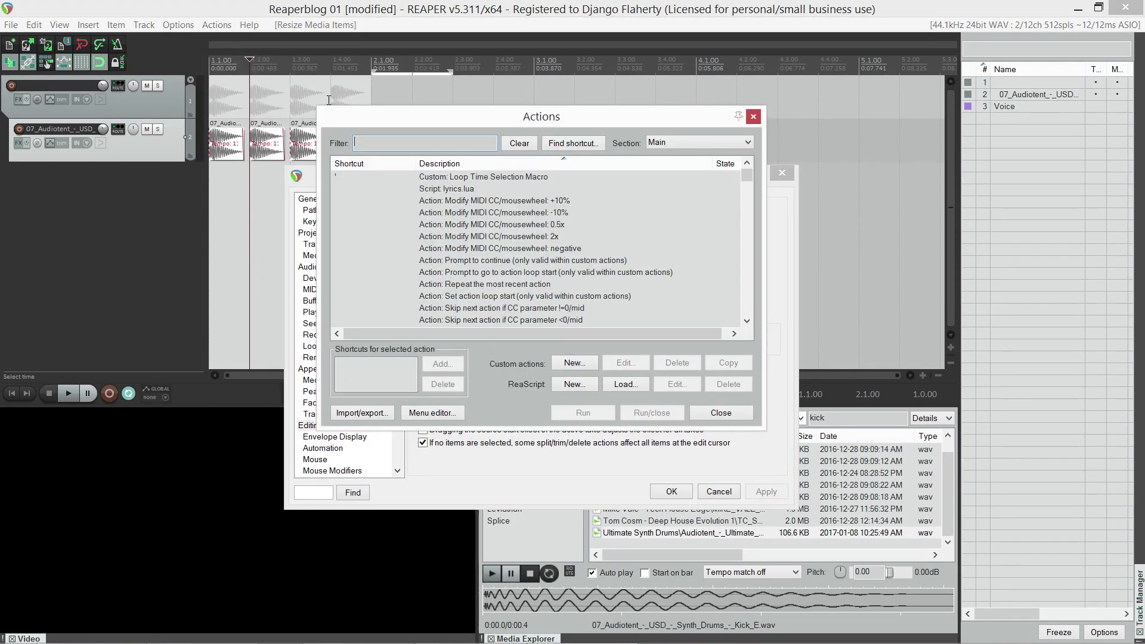
{"action": "left_click", "coordinate": [484, 178]}
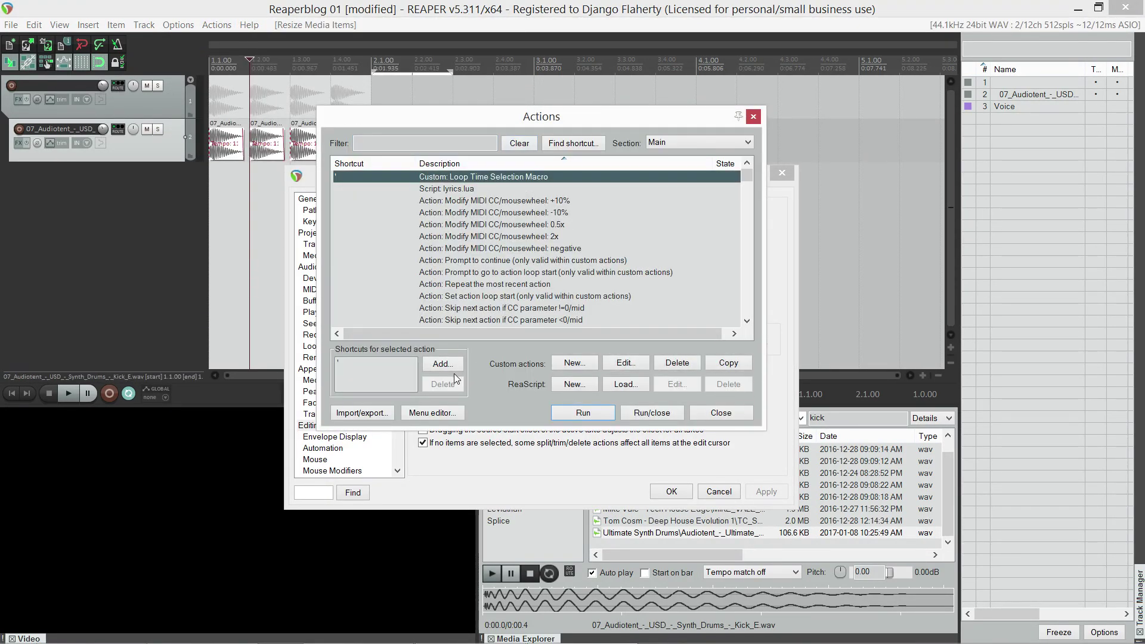
{"action": "left_click", "coordinate": [451, 370]}
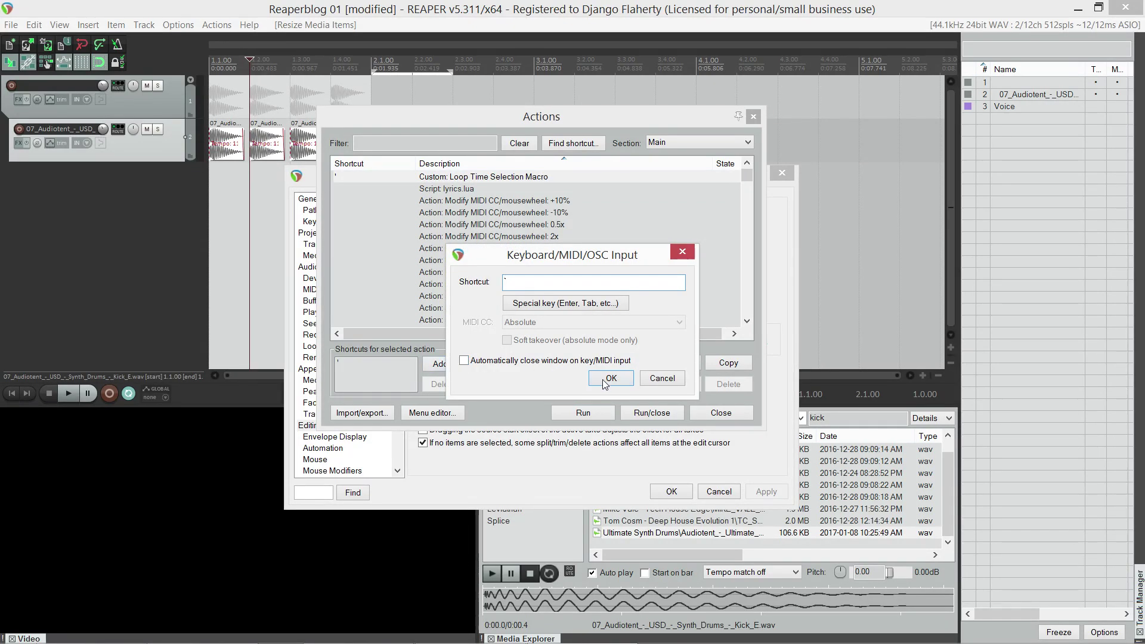
{"action": "left_click", "coordinate": [604, 381]}
{"action": "left_click", "coordinate": [609, 394]}
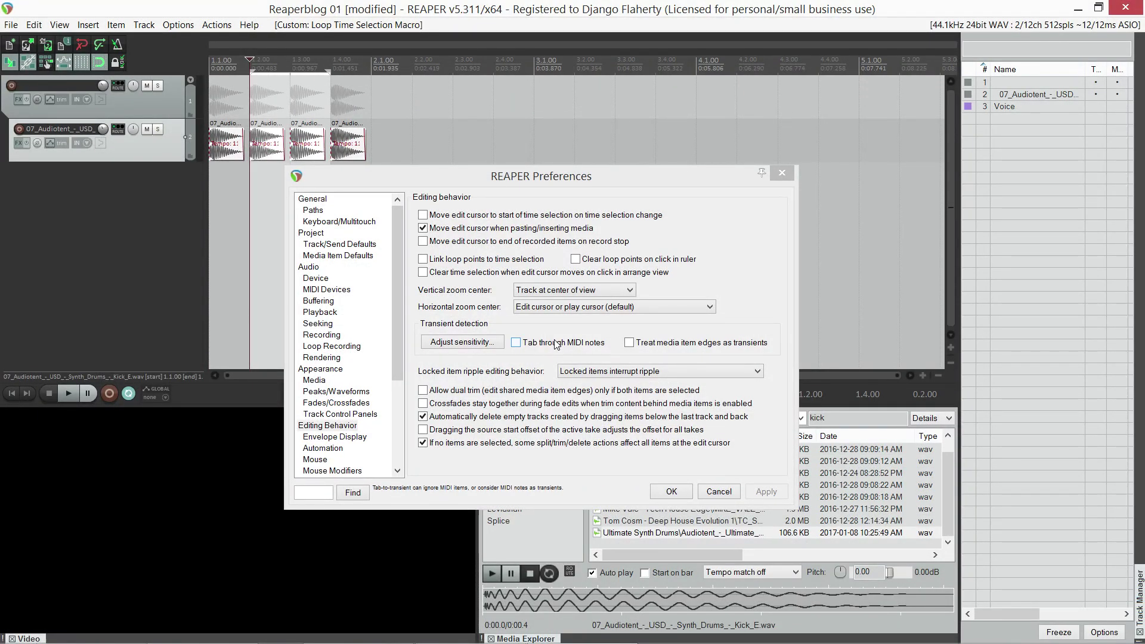
- Enable both unchecked transient detection options, centre zooming vertically on Track under mouse cursor and horizontally on Mouse cursor, and apply
{"action": "left_click", "coordinate": [554, 345]}
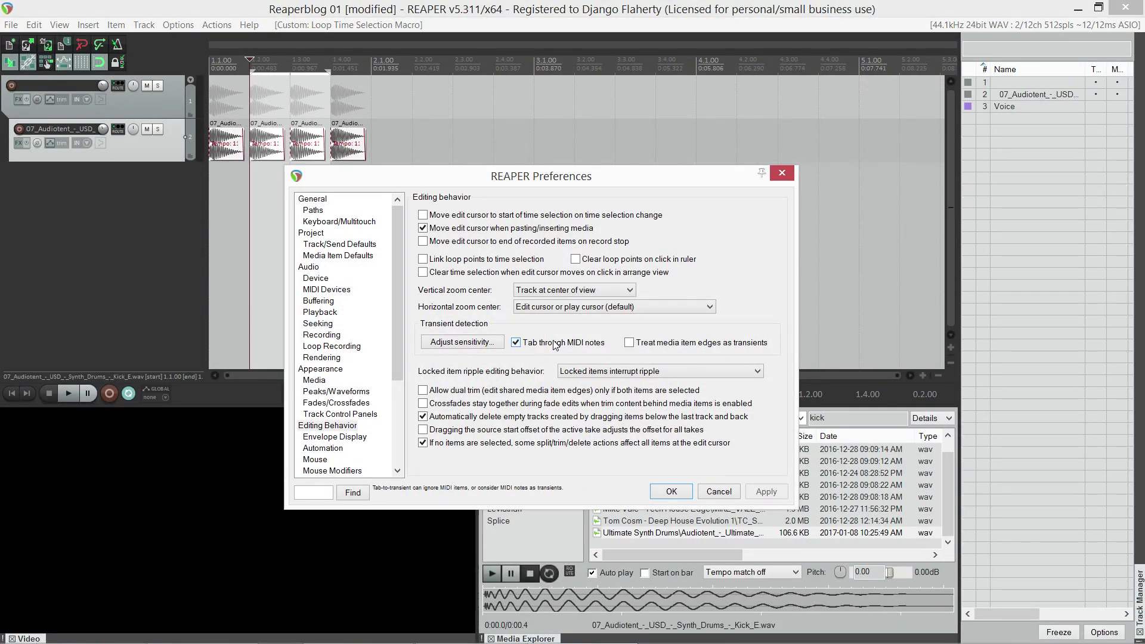
{"action": "left_click", "coordinate": [629, 342]}
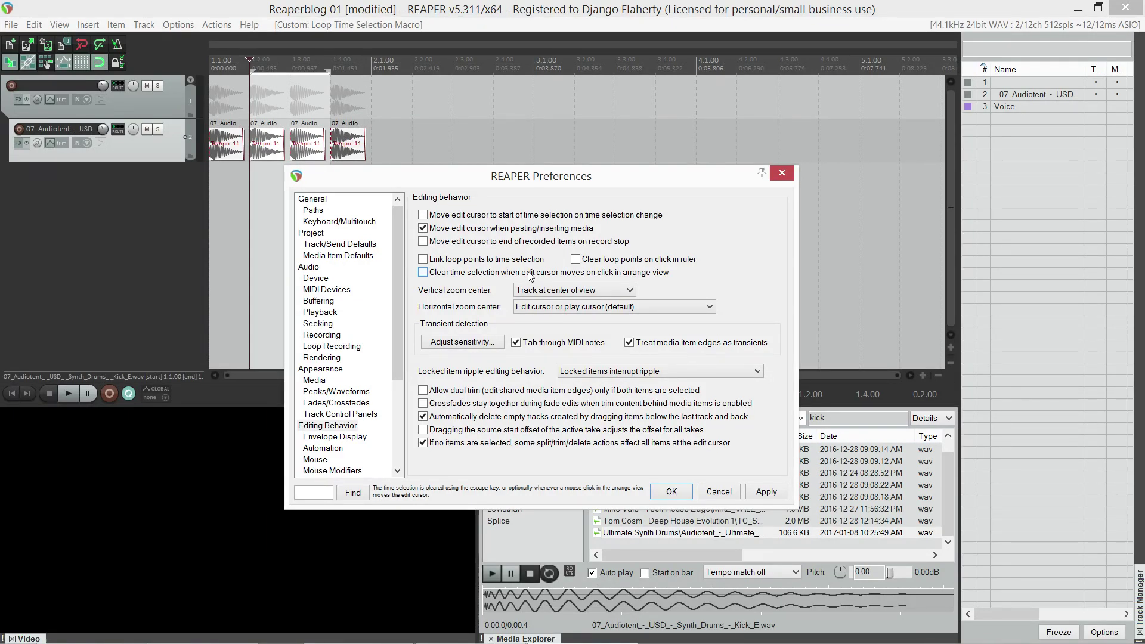
{"action": "left_click", "coordinate": [546, 307]}
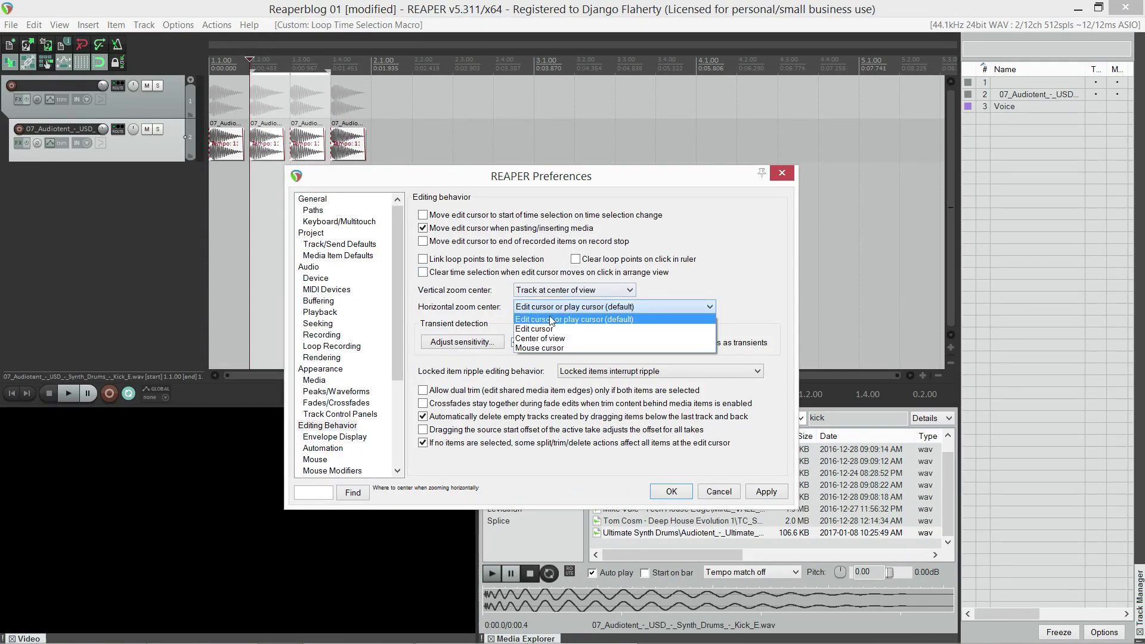
{"action": "left_click", "coordinate": [548, 346]}
{"action": "left_click", "coordinate": [542, 291]}
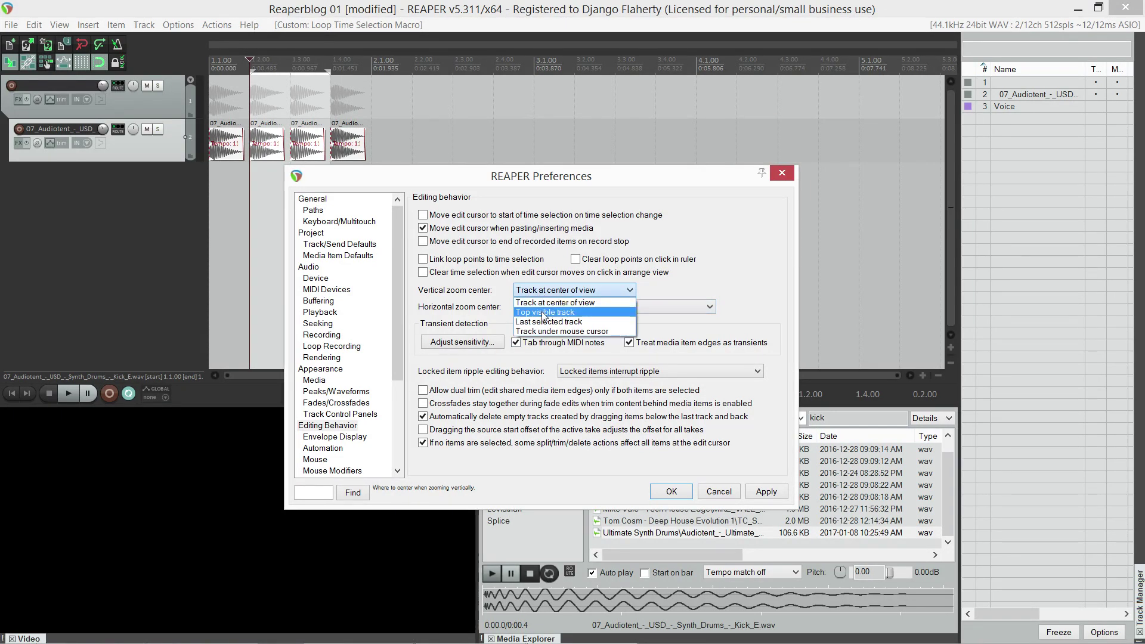
{"action": "left_click", "coordinate": [542, 331]}
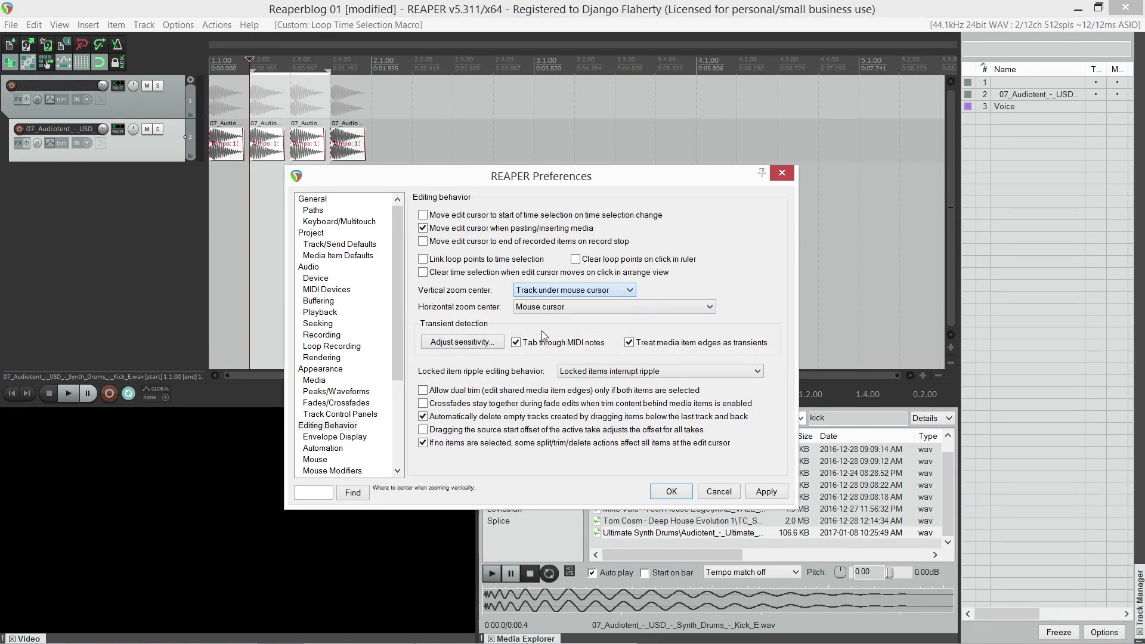
{"action": "left_click", "coordinate": [762, 495]}
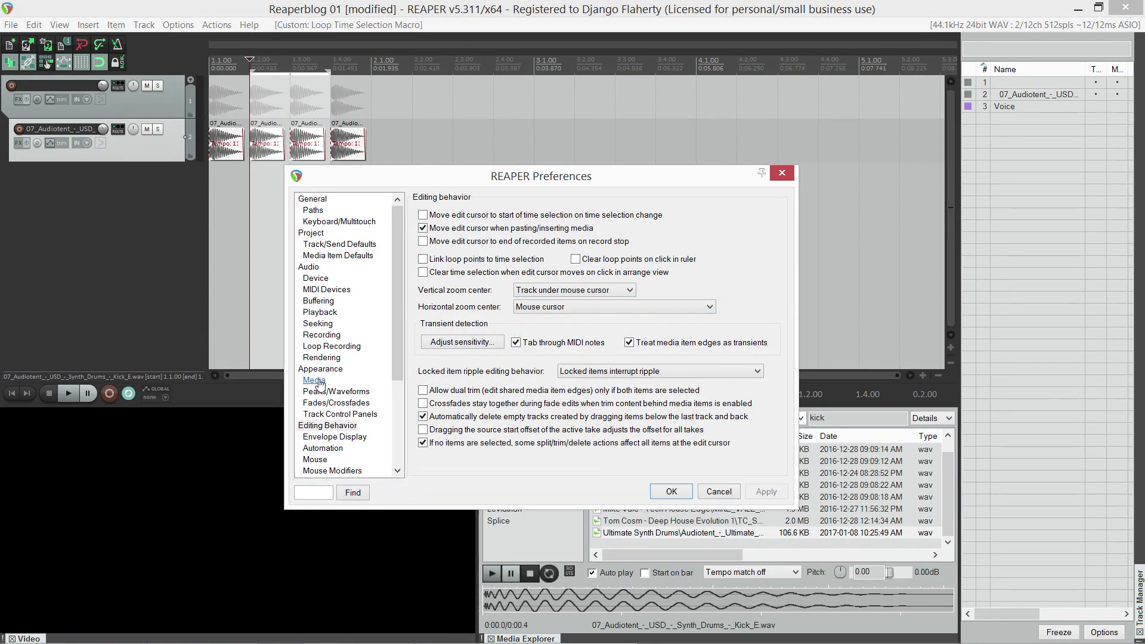
- In the Media preferences, enable copying imported media to the project media directory
{"action": "scroll", "coordinate": [319, 383], "scroll_direction": "down", "scroll_amount": 1}
{"action": "scroll", "coordinate": [320, 383], "scroll_direction": "down", "scroll_amount": 1}
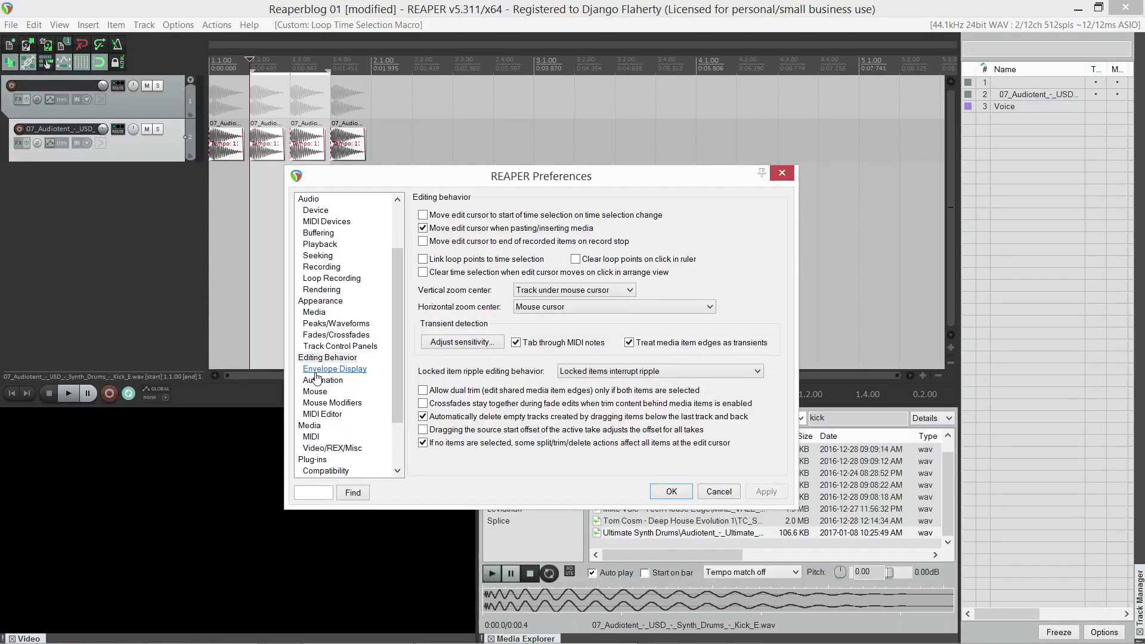
{"action": "left_click", "coordinate": [310, 426]}
{"action": "left_click", "coordinate": [447, 234]}
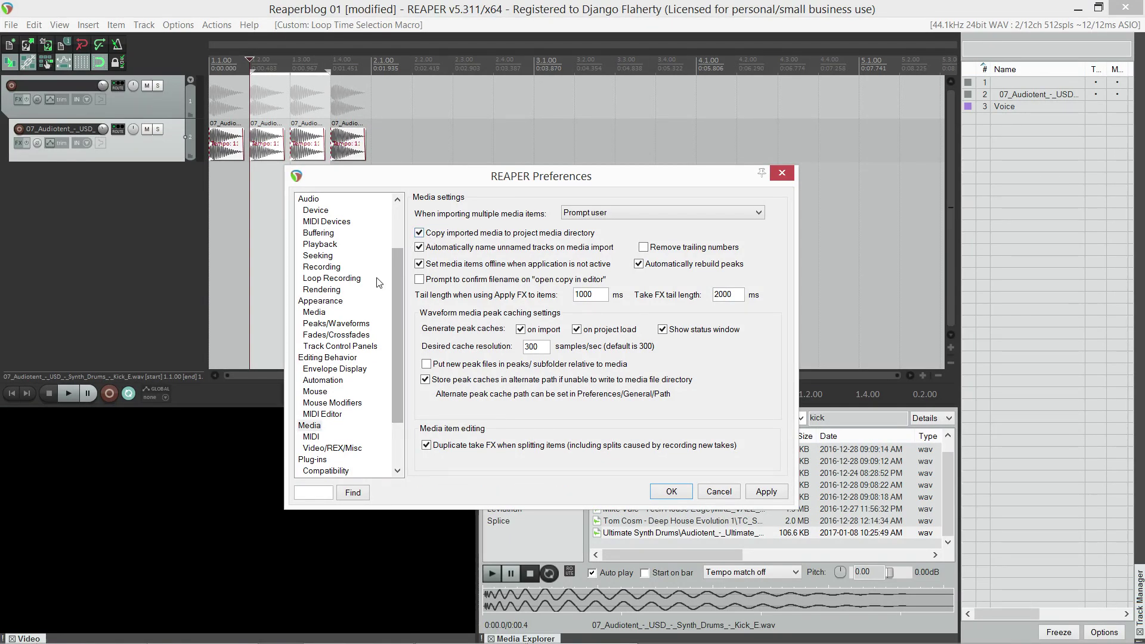
- In the mouse modifiers, set the Arrange view right drag default action to Marquee select items and time, and apply
{"action": "scroll", "coordinate": [398, 324], "scroll_direction": "down", "scroll_amount": 1}
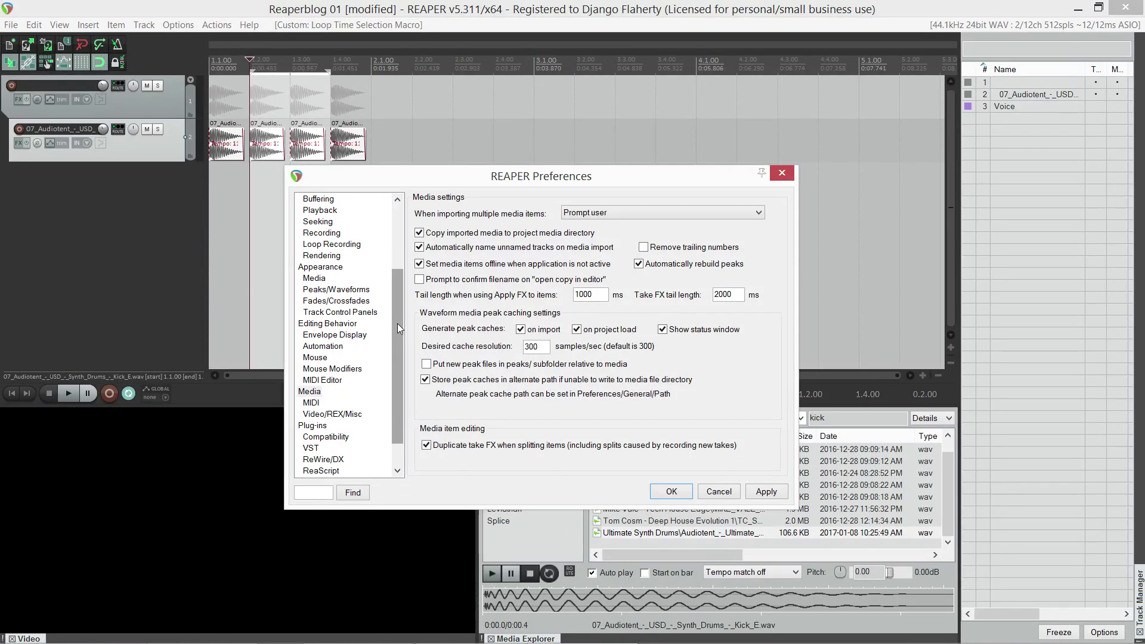
{"action": "scroll", "coordinate": [392, 323], "scroll_direction": "down", "scroll_amount": 1}
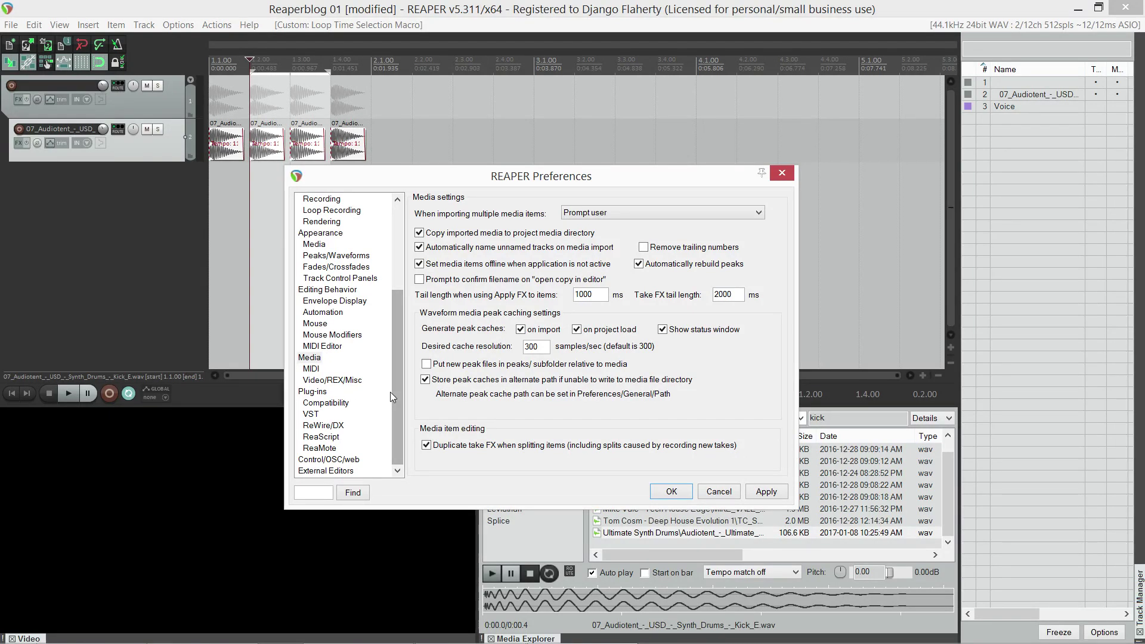
{"action": "left_click", "coordinate": [349, 336]}
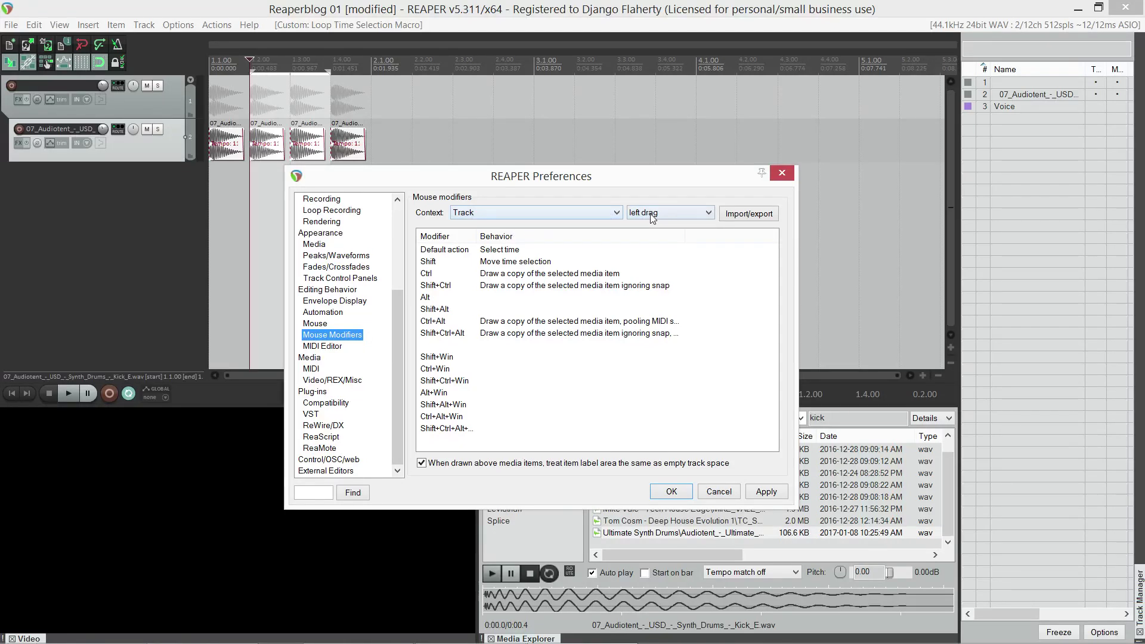
{"action": "left_click_drag", "start_coordinate": [436, 139], "coordinate": [506, 136]}
{"action": "left_click", "coordinate": [496, 213]}
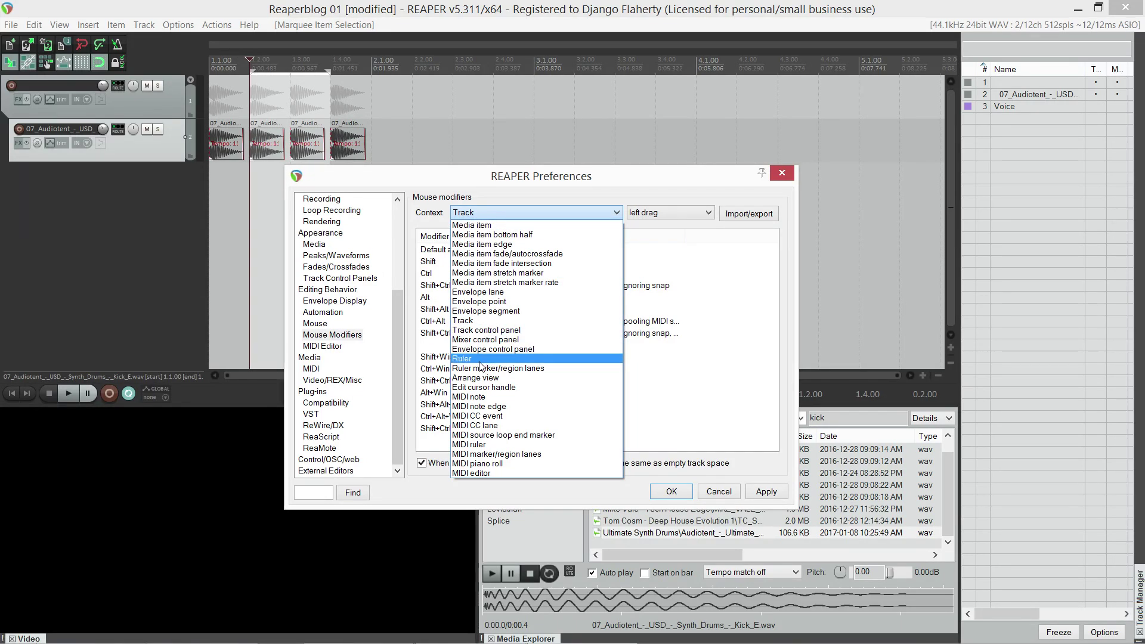
{"action": "left_click", "coordinate": [472, 378]}
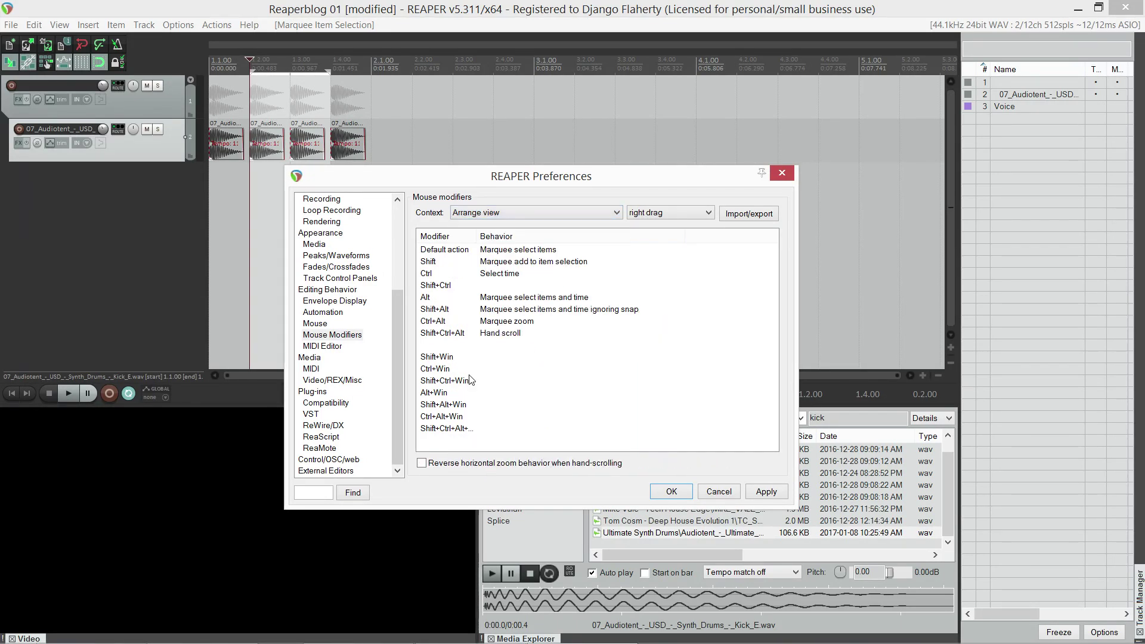
{"action": "left_click", "coordinate": [668, 210]}
{"action": "left_click", "coordinate": [667, 213]}
{"action": "double_click", "coordinate": [516, 250]}
{"action": "mouse_move", "coordinate": [583, 280]}
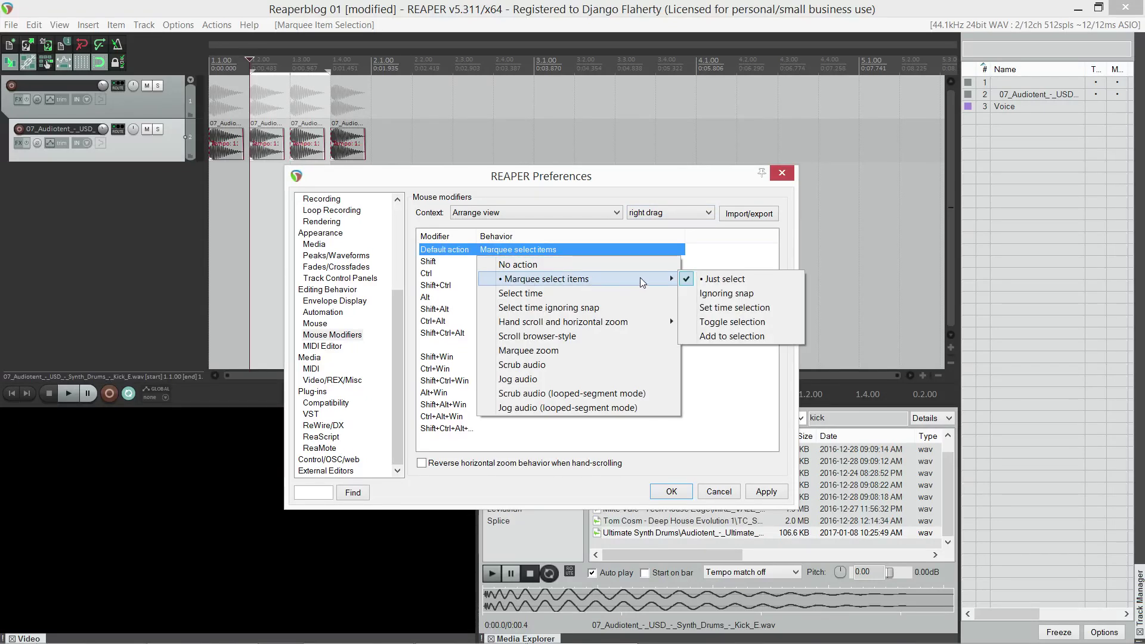
{"action": "left_click", "coordinate": [735, 308]}
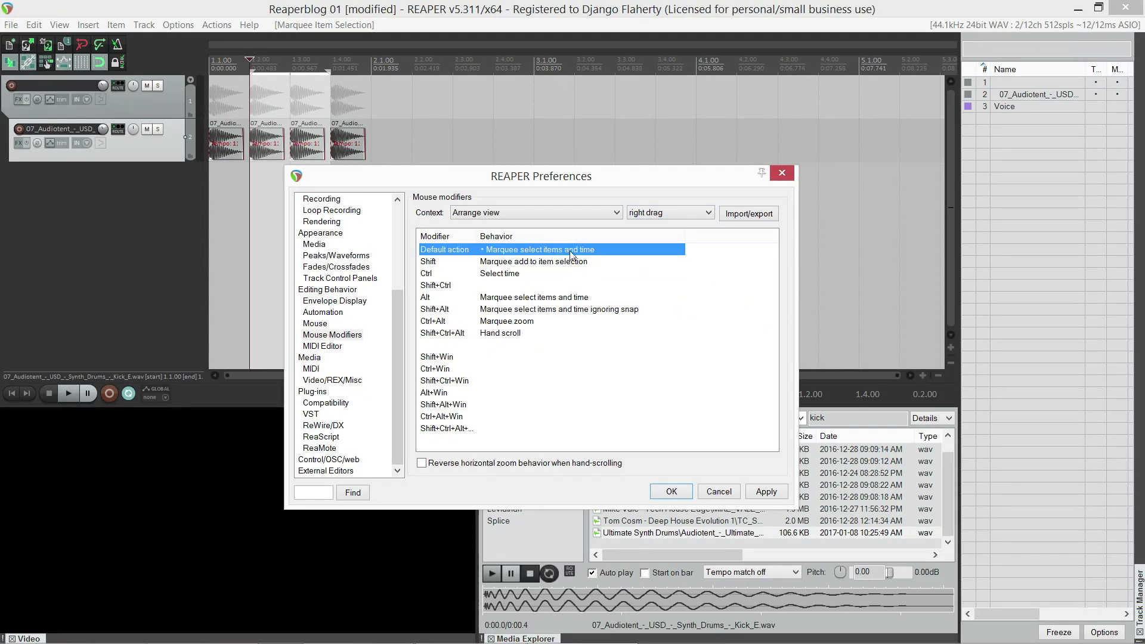
{"action": "left_click", "coordinate": [768, 491]}
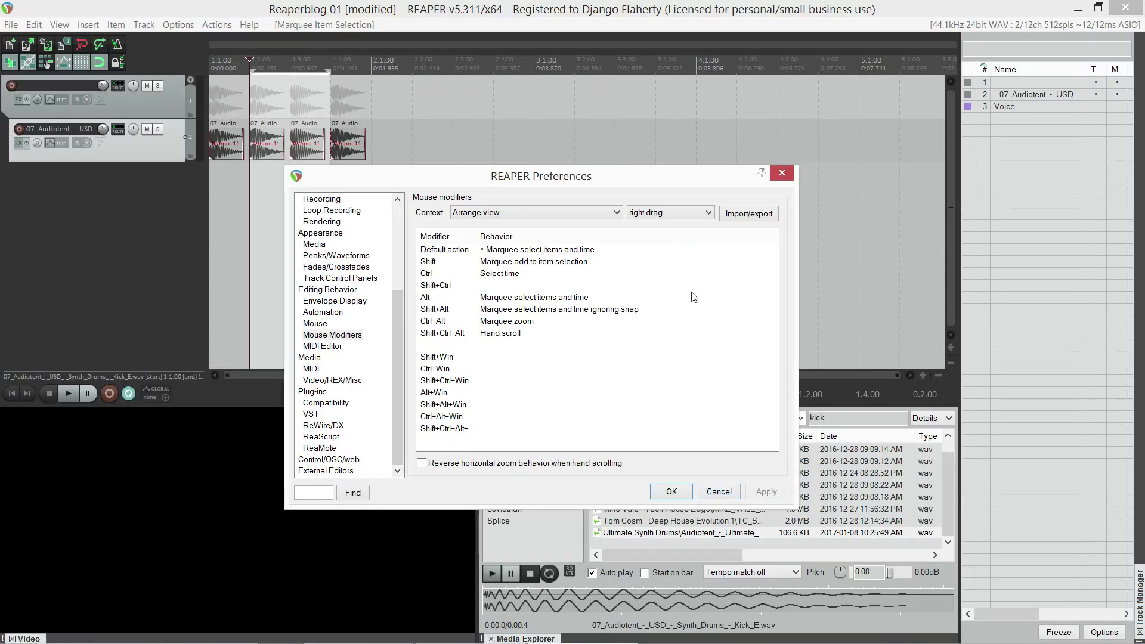
- Marquee-select the four kicks in bar 1 together with their time range and duplicate them twice, filling bars 2 and 3
{"action": "left_click_drag", "start_coordinate": [391, 130], "coordinate": [563, 122]}
{"action": "left_click_drag", "start_coordinate": [439, 126], "coordinate": [391, 160]}
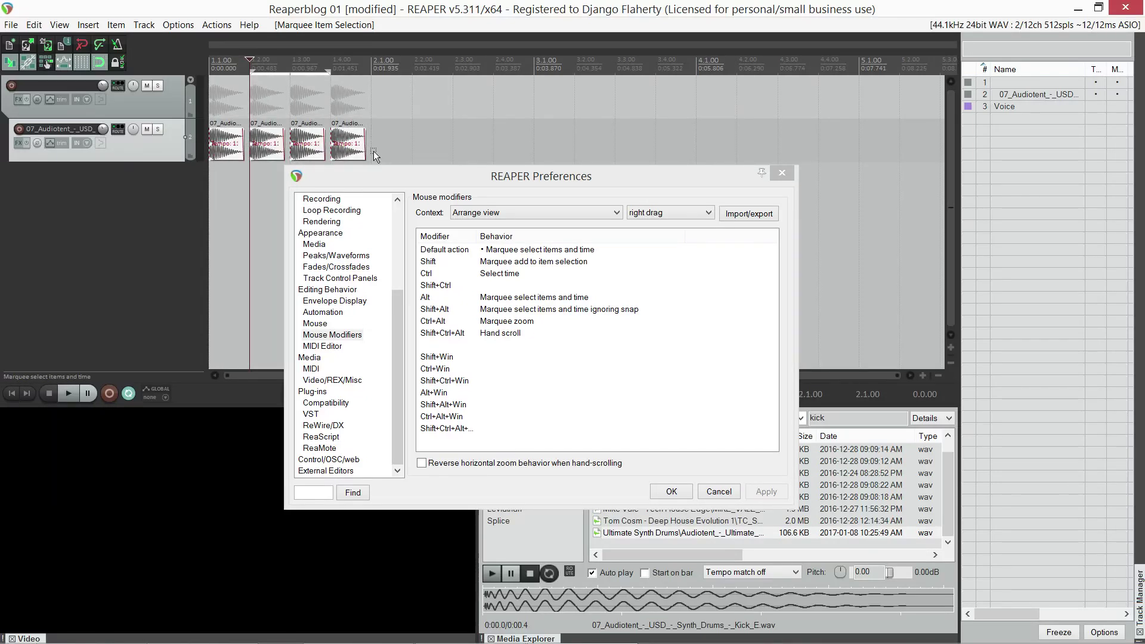
{"action": "key", "text": "ctrl+d"}
{"action": "key", "text": "ctrl+d"}
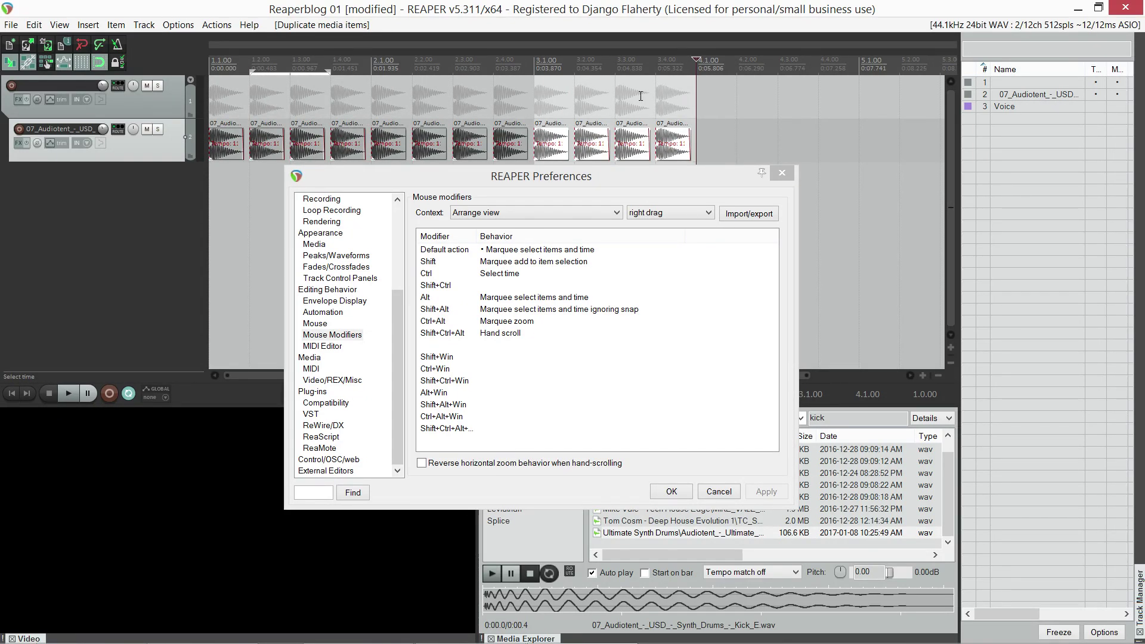
- Use the Loop Time Selection Macro to loop 3.1.00 to 4.1.00, and again to loop a new time selection from 1.1.00 to 1.3.00
{"action": "key", "text": "r"}
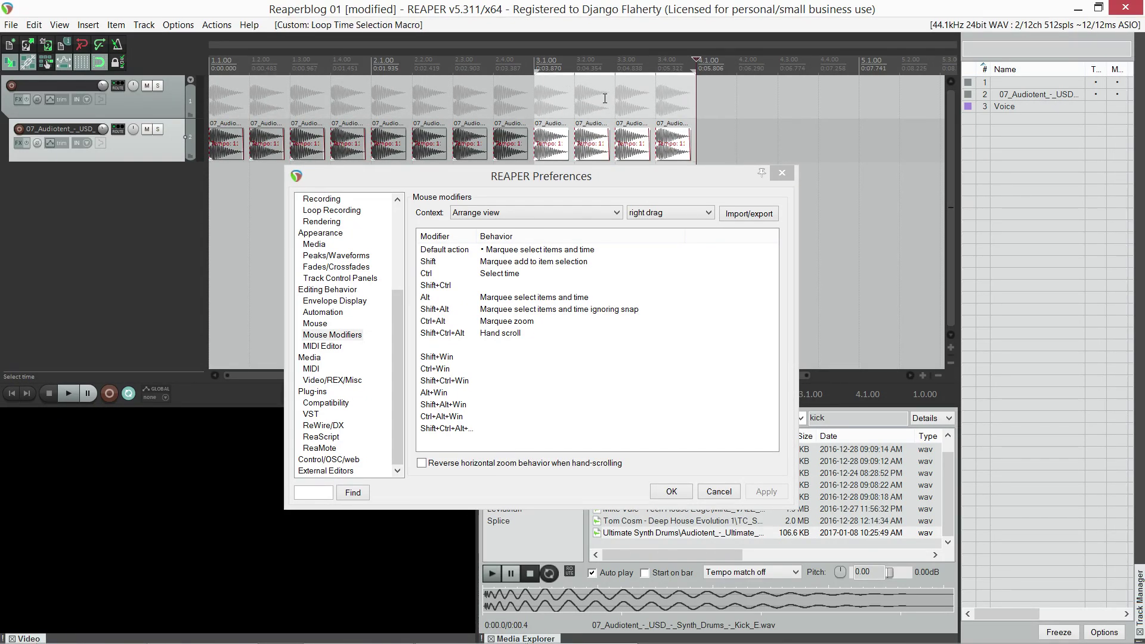
{"action": "left_click_drag", "start_coordinate": [694, 93], "coordinate": [262, 96]}
{"action": "scroll", "coordinate": [231, 95], "scroll_direction": "down", "scroll_amount": 2}
{"action": "key", "text": "r"}
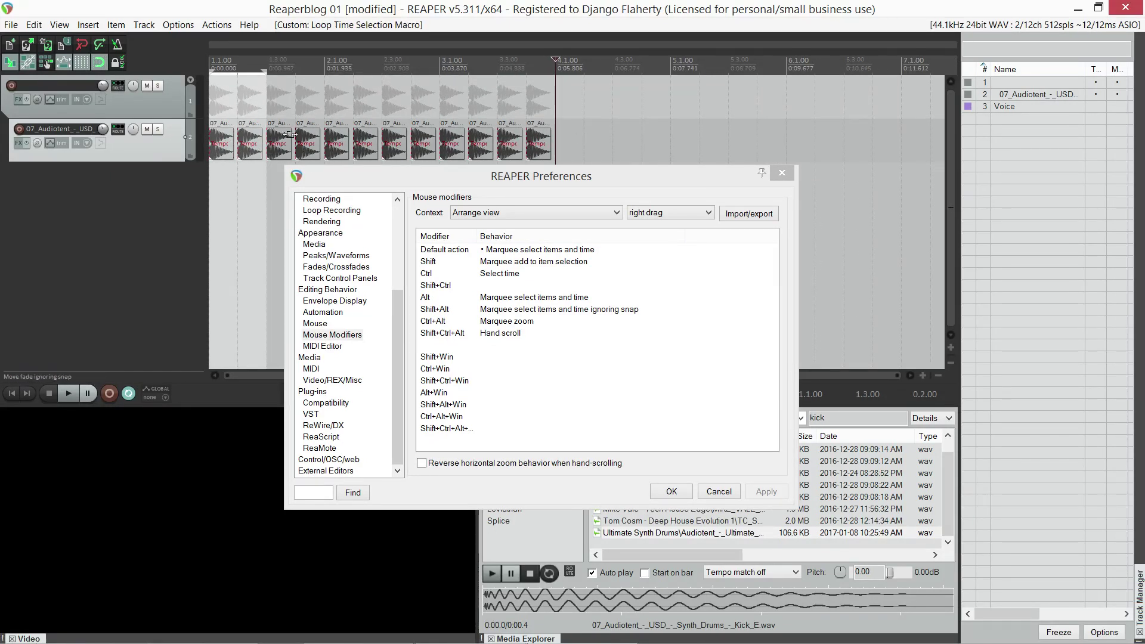
- Try duplicating the last kick twice with a half-bar time selection around it, and undo the duplicates
{"action": "left_click_drag", "start_coordinate": [598, 141], "coordinate": [550, 143]}
{"action": "left_click", "coordinate": [545, 143]}
{"action": "key", "text": "ctrl+d"}
{"action": "key", "text": "ctrl+d"}
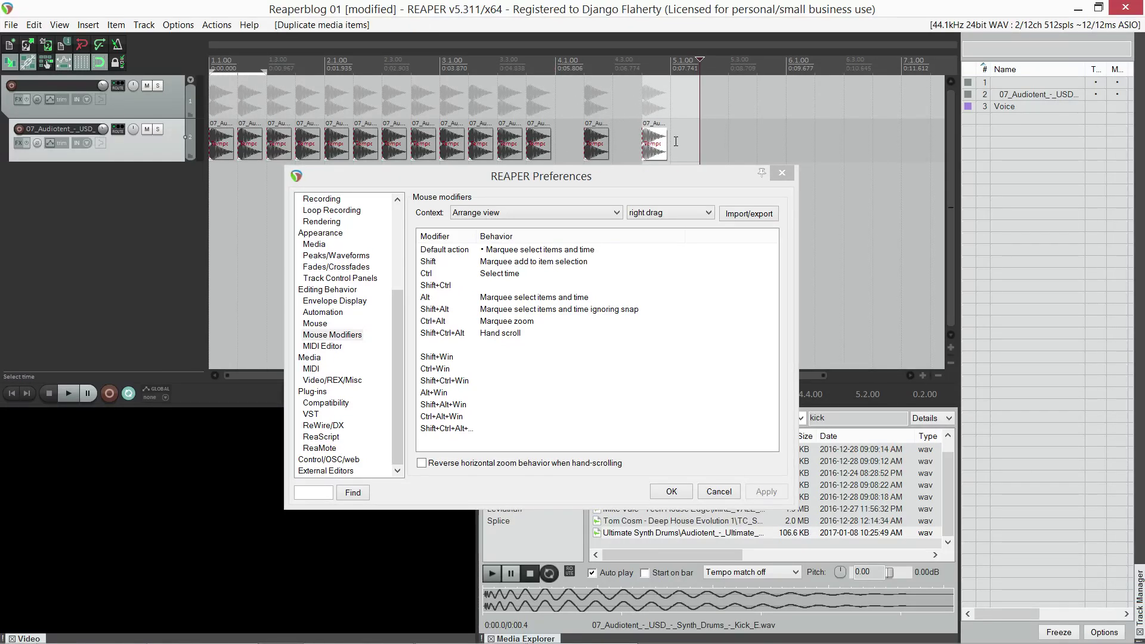
{"action": "key", "text": "ctrl+z"}
{"action": "key", "text": "ctrl+z"}
{"action": "key", "text": "ctrl+z"}
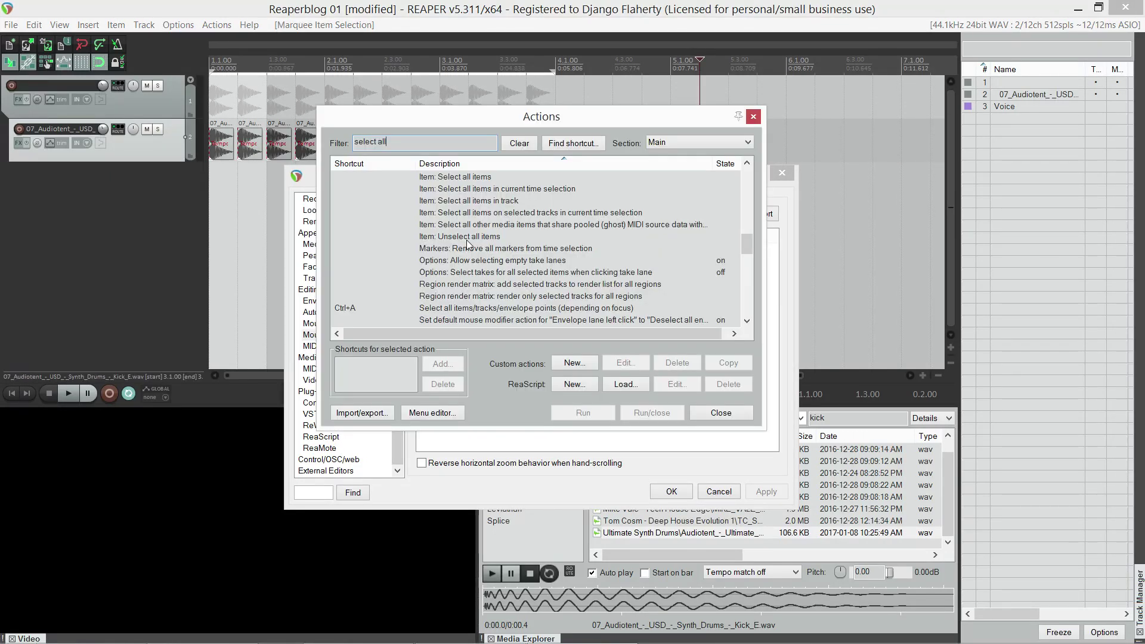
- Assign the shortcut A to Item: Select all items in current time selection, and close the action list and preferences
{"action": "scroll", "coordinate": [489, 219], "scroll_direction": "up", "scroll_amount": 1}
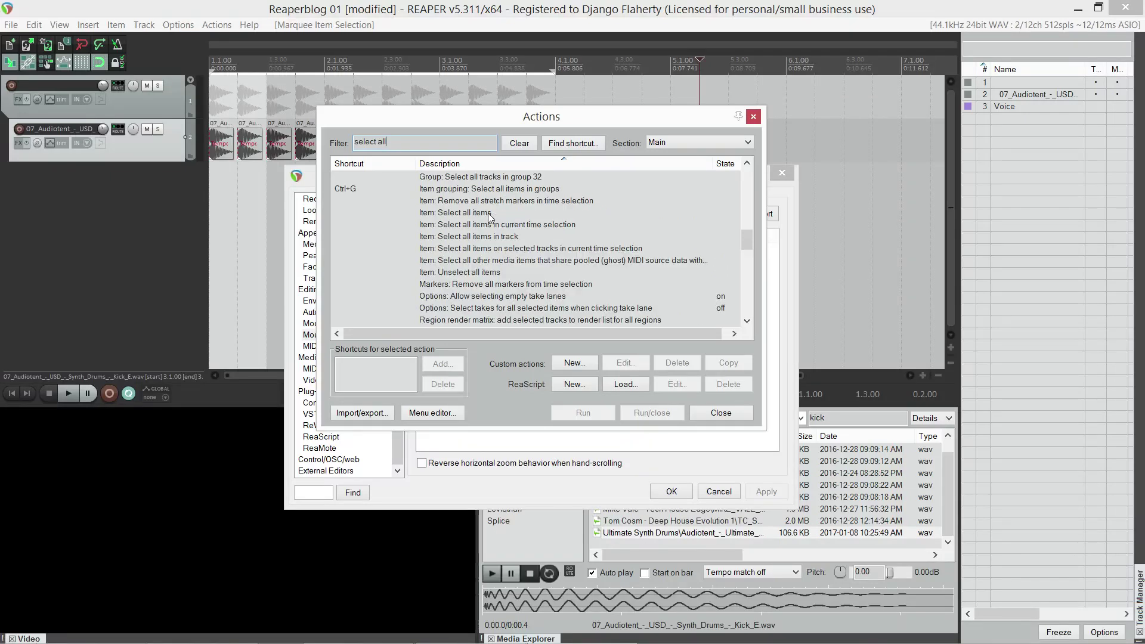
{"action": "left_click", "coordinate": [517, 228]}
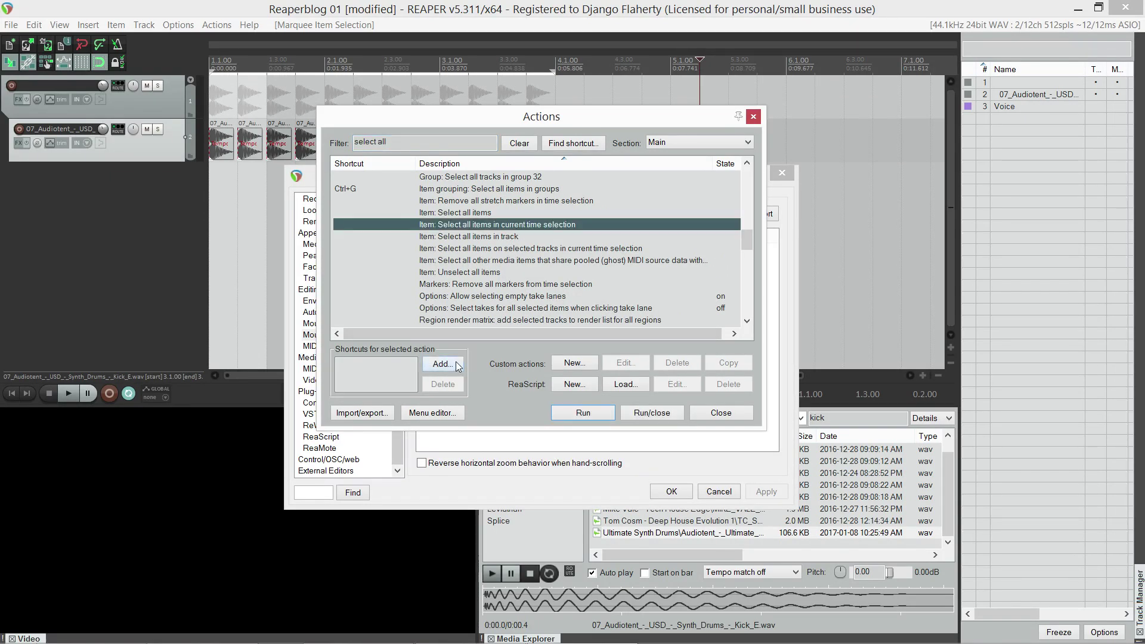
{"action": "left_click", "coordinate": [442, 364]}
{"action": "key", "text": "a"}
{"action": "left_click", "coordinate": [611, 378]}
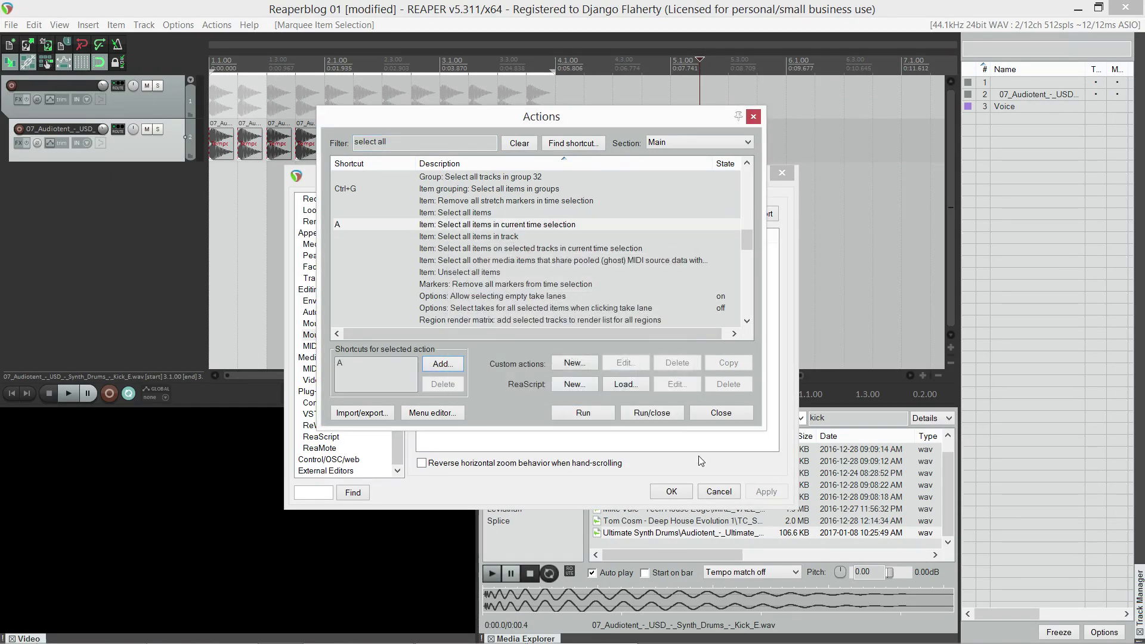
{"action": "left_click", "coordinate": [657, 492]}
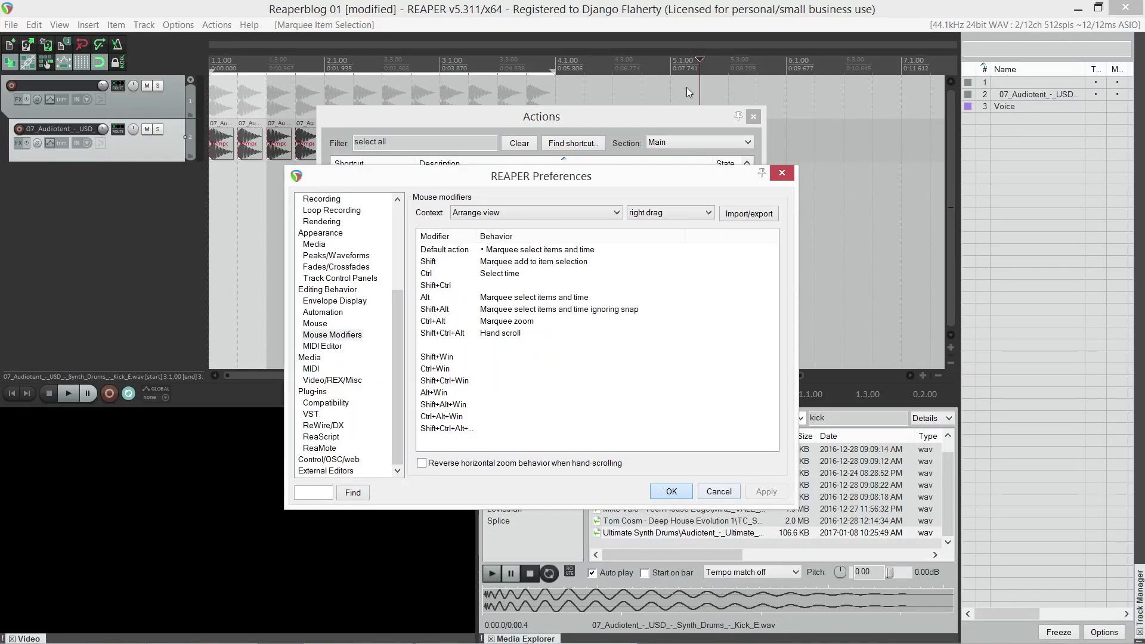
{"action": "left_click", "coordinate": [752, 116]}
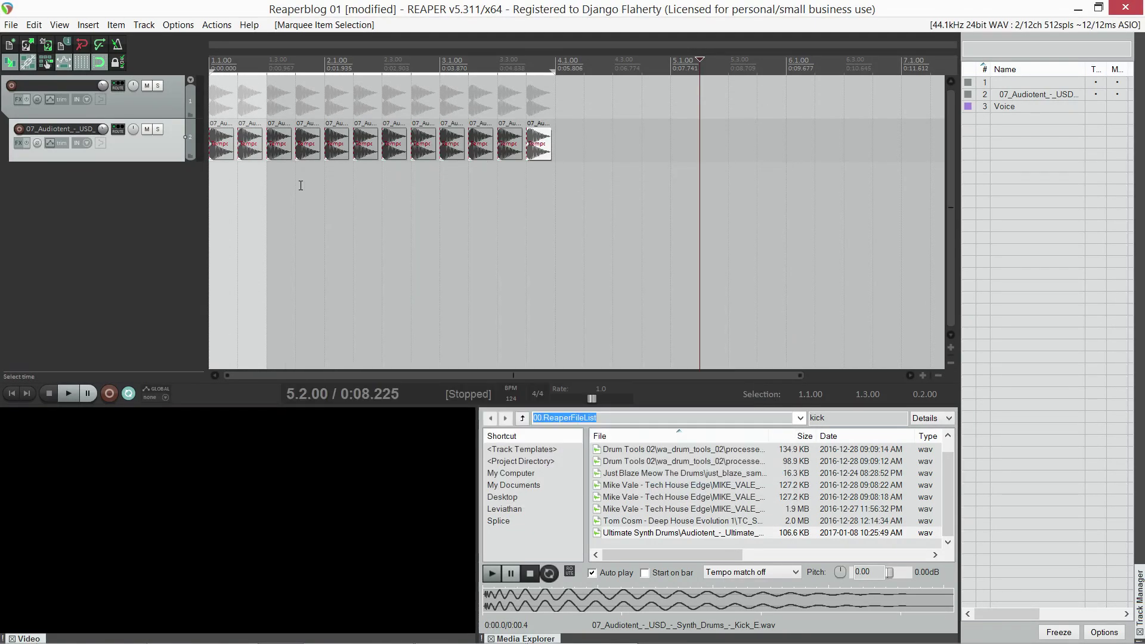
- Set the time selection from 1.4.00 to 3.2.00 and select all items within it
{"action": "key", "text": "a"}
{"action": "left_click_drag", "start_coordinate": [318, 185], "coordinate": [487, 186]}
{"action": "scroll", "coordinate": [424, 185], "scroll_direction": "down", "scroll_amount": 2}
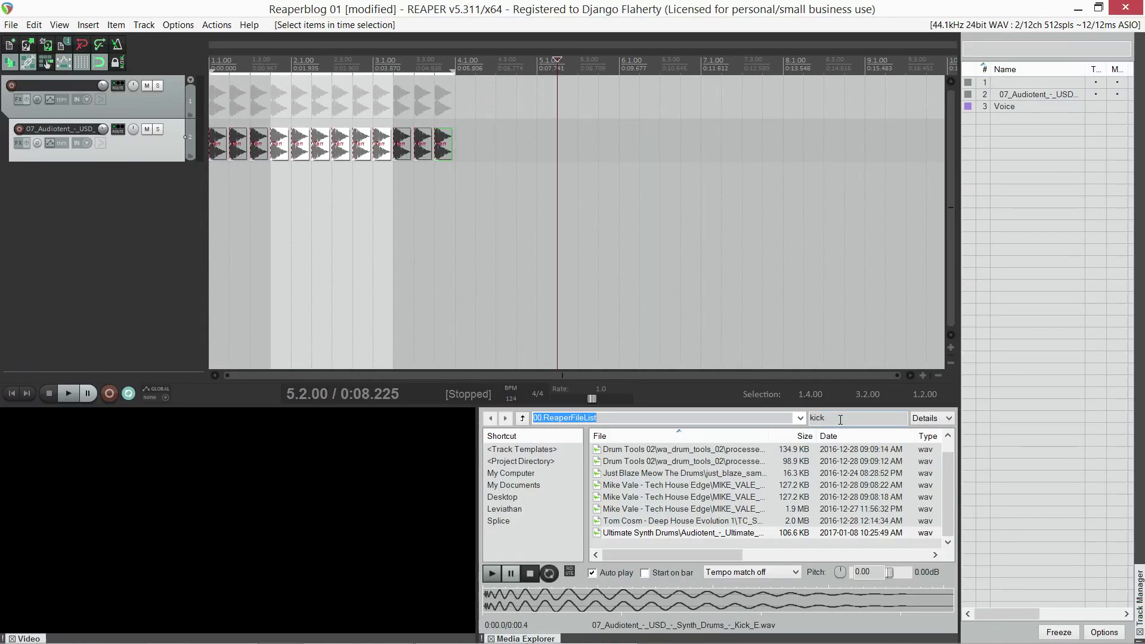
- Search the samples for clap, audition two of them and place dt02_clap-prcm_lush_t2.wav on a new track at beat 2 of bar 1
{"action": "type", "text": "clap"}
{"action": "left_click", "coordinate": [666, 498]}
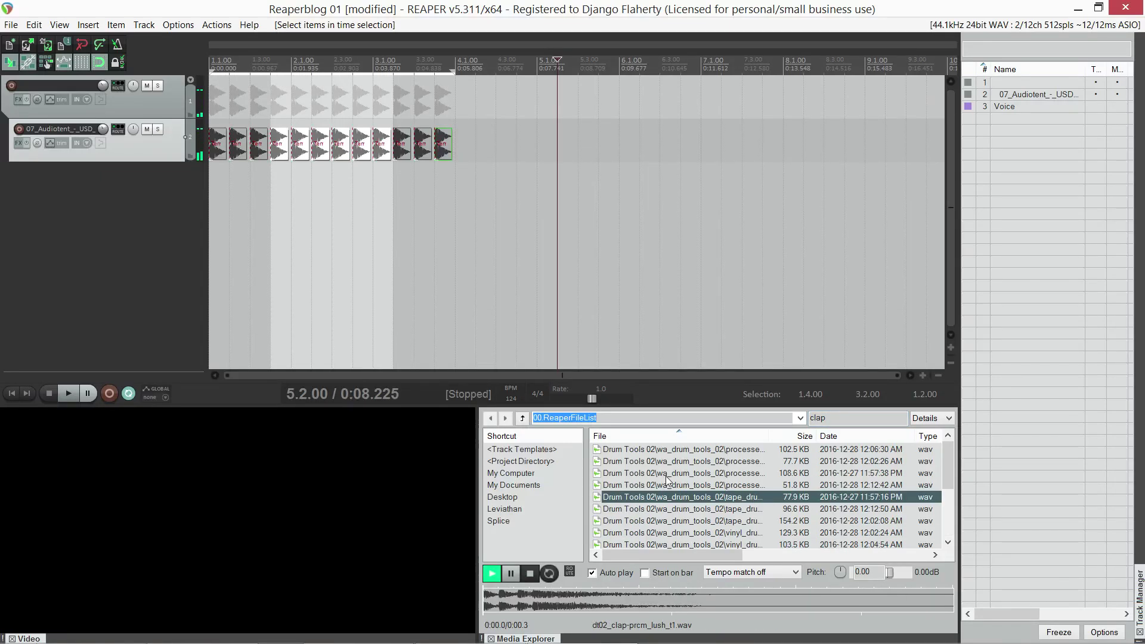
{"action": "left_click", "coordinate": [674, 511]}
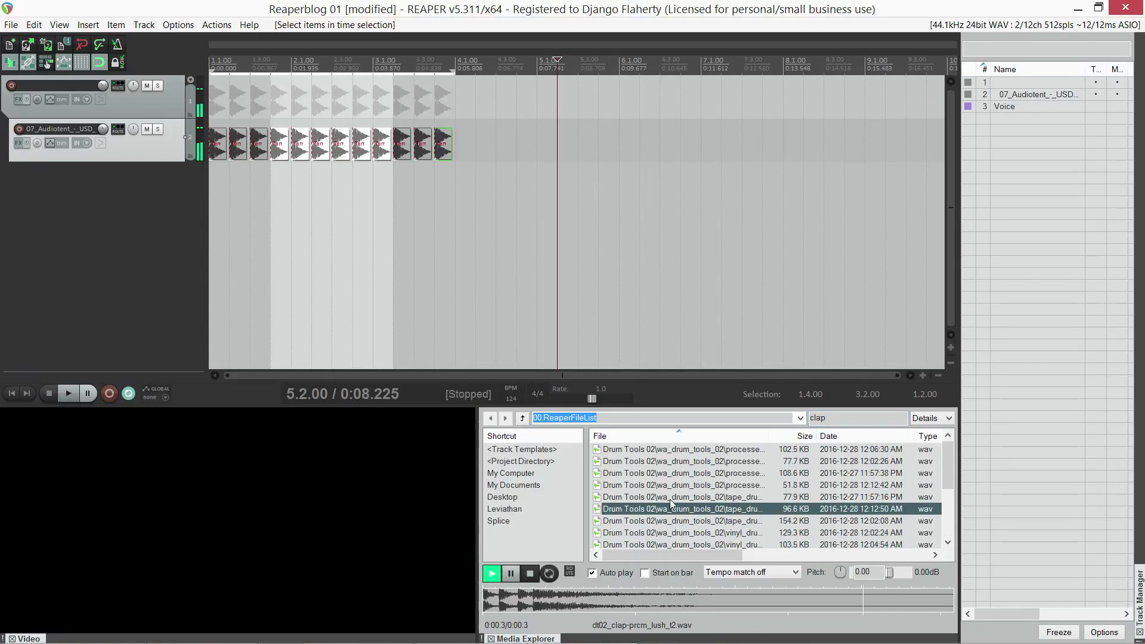
{"action": "left_click_drag", "start_coordinate": [669, 512], "coordinate": [232, 190]}
- Duplicate the clap five times at half-bar intervals so claps fall on beats 2 and 4 through bar 3
{"action": "key", "text": "ctrl+d"}
{"action": "key", "text": "ctrl+d"}
{"action": "key", "text": "ctrl+d"}
{"action": "key", "text": "ctrl+d"}
{"action": "key", "text": "ctrl+d"}
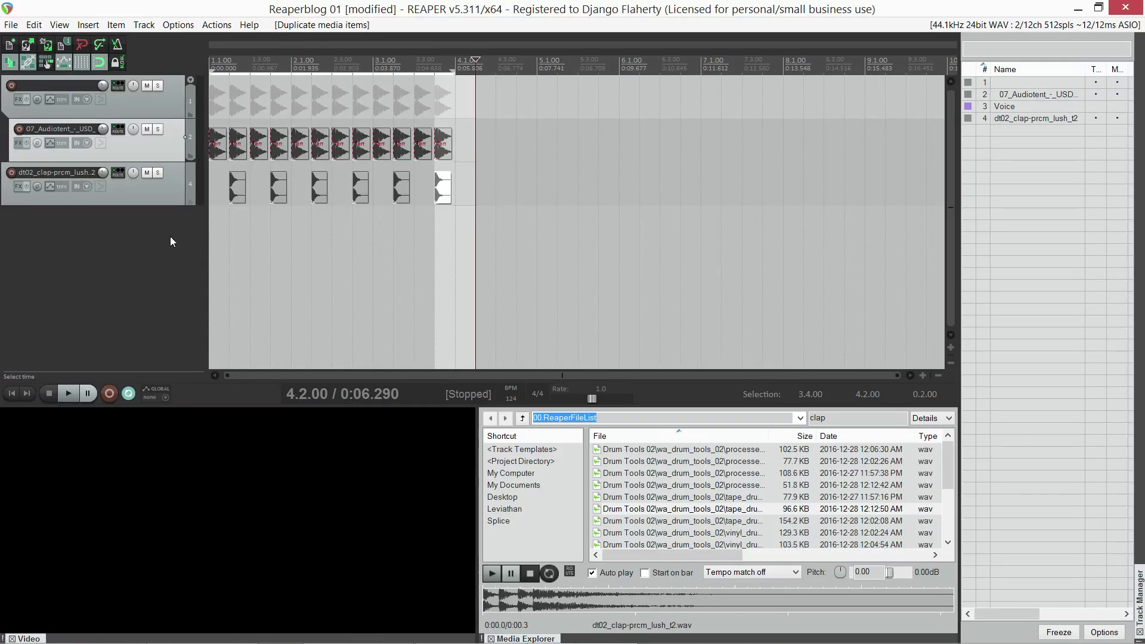
- Add a new track below the clap track and insert a MIDI item on it from 1.1.00 to 1.1.50
{"action": "double_click", "coordinate": [73, 249]}
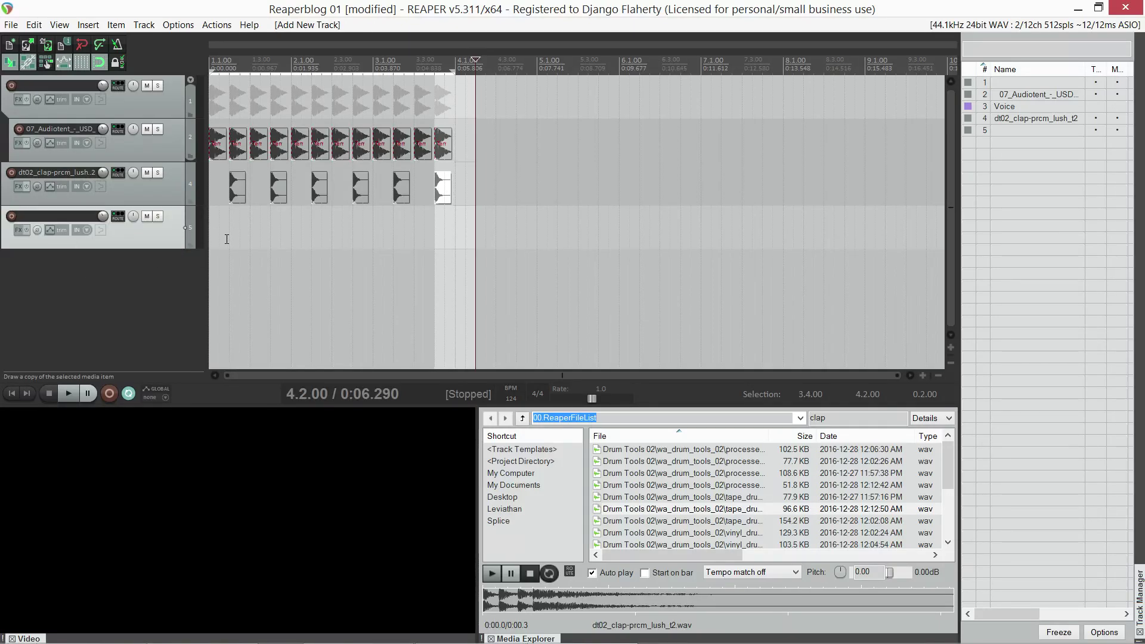
{"action": "scroll", "coordinate": [221, 240], "scroll_direction": "up", "scroll_amount": 3}
{"action": "left_click_drag", "start_coordinate": [218, 238], "coordinate": [210, 229]}
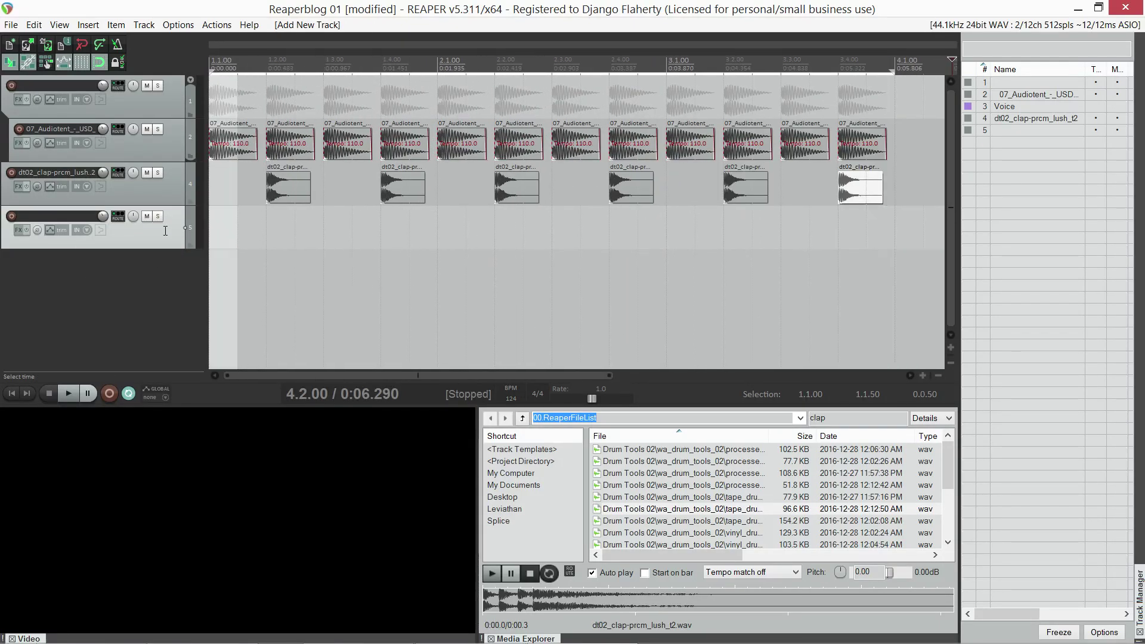
{"action": "left_click", "coordinate": [115, 24]}
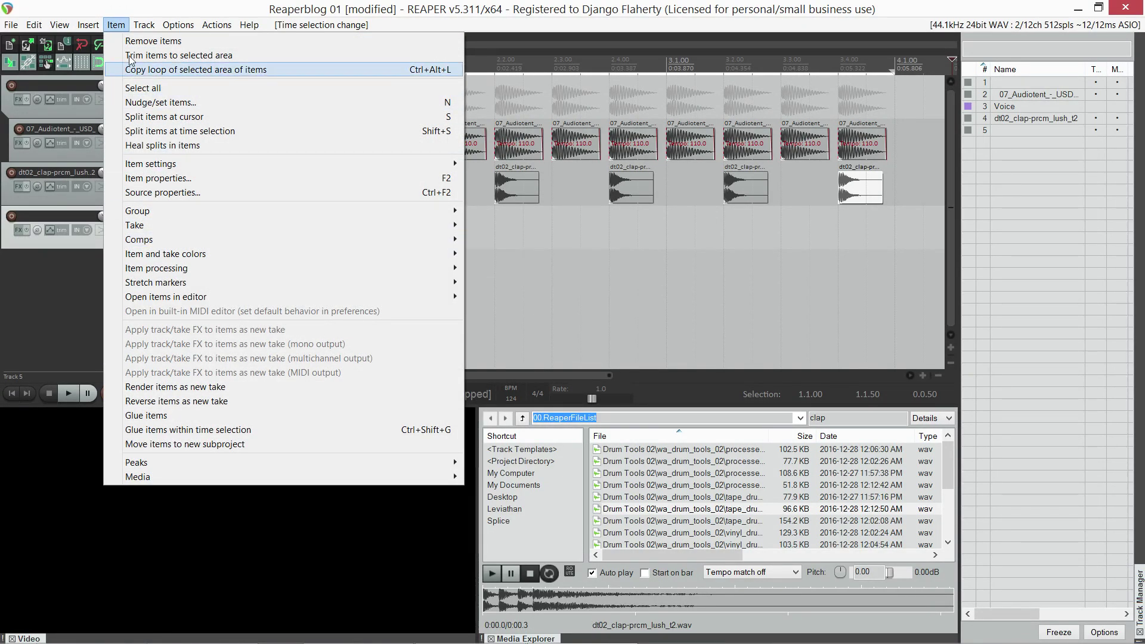
{"action": "mouse_move", "coordinate": [88, 24]}
{"action": "left_click", "coordinate": [107, 71]}
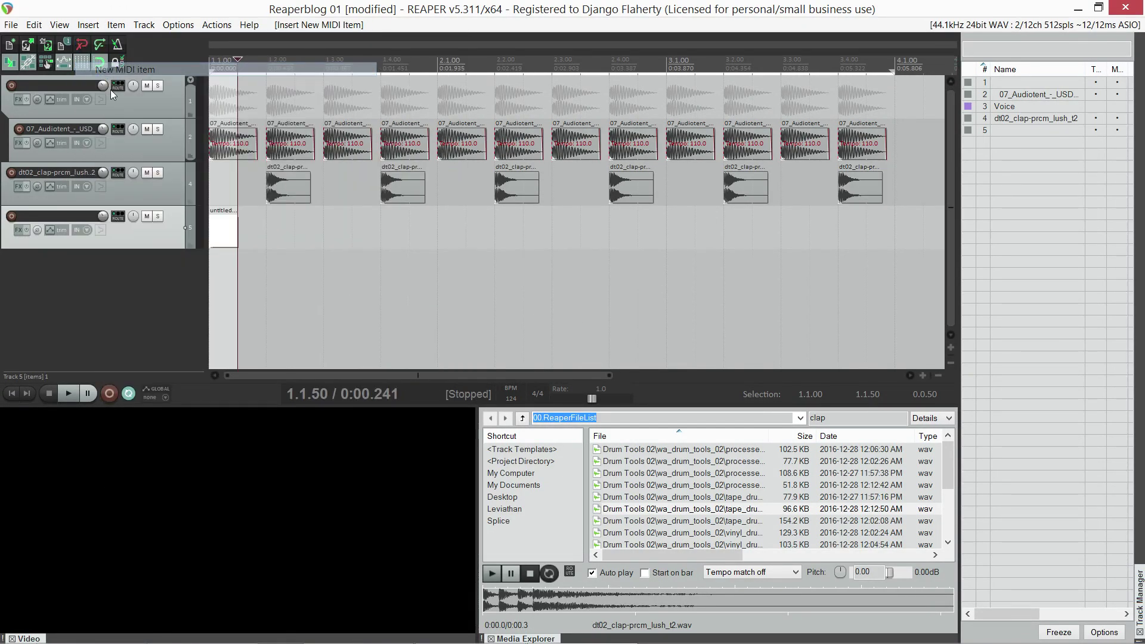
- Set the MIDI item's 1/16 grid to swing at 25% strength, insert a note on the swung second sixteenth, and close the editor
{"action": "double_click", "coordinate": [227, 236]}
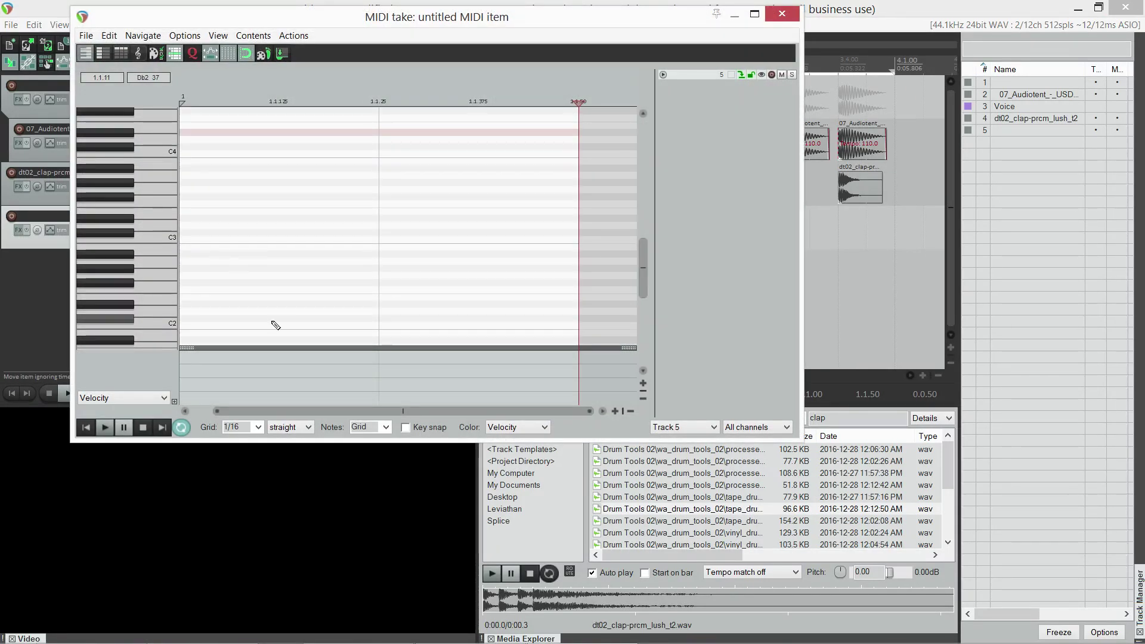
{"action": "left_click", "coordinate": [307, 428]}
{"action": "left_click", "coordinate": [290, 468]}
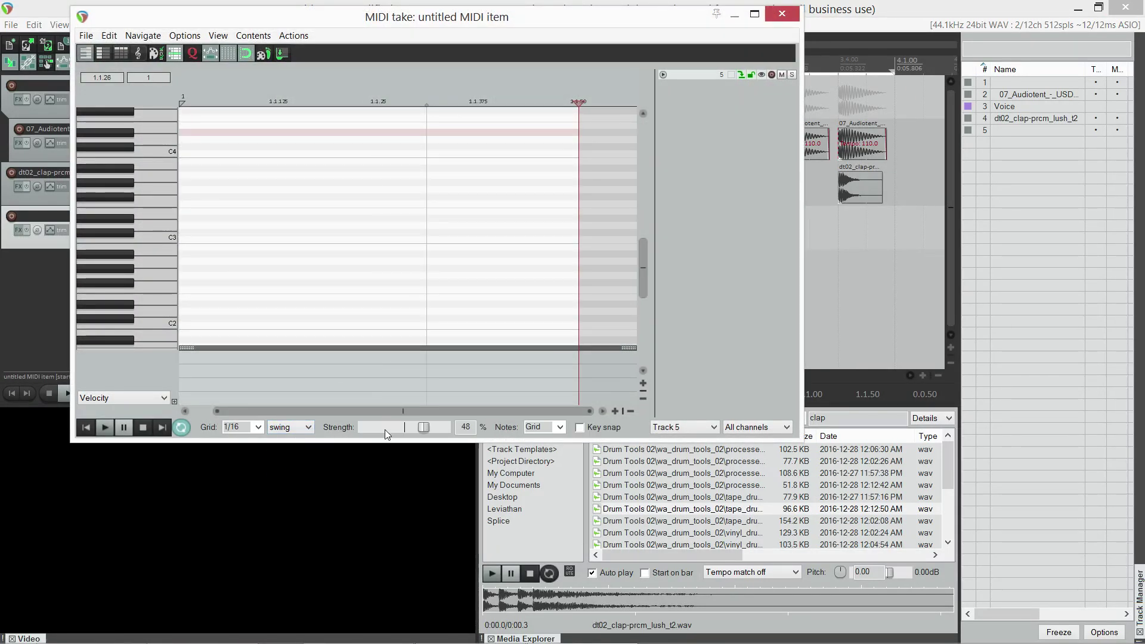
{"action": "mouse_move", "coordinate": [424, 427]}
{"action": "left_mouse_down"}
{"action": "mouse_move", "coordinate": [396, 428]}
{"action": "mouse_move", "coordinate": [427, 432]}
{"action": "mouse_move", "coordinate": [414, 431]}
{"action": "left_mouse_up"}
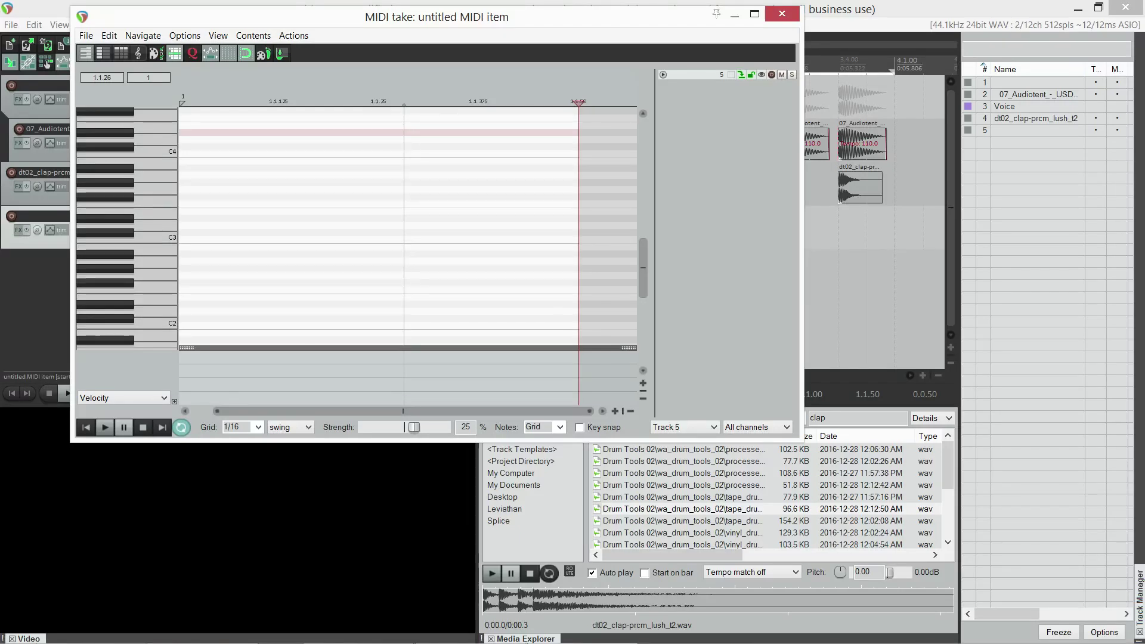
{"action": "left_click", "coordinate": [426, 248]}
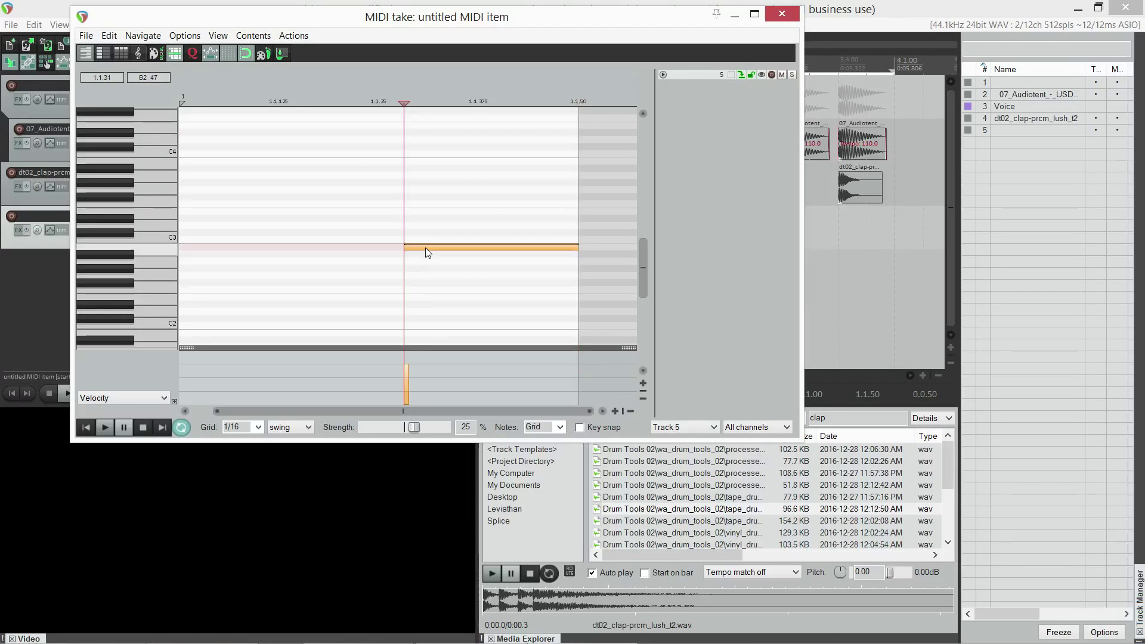
{"action": "left_click", "coordinate": [784, 16]}
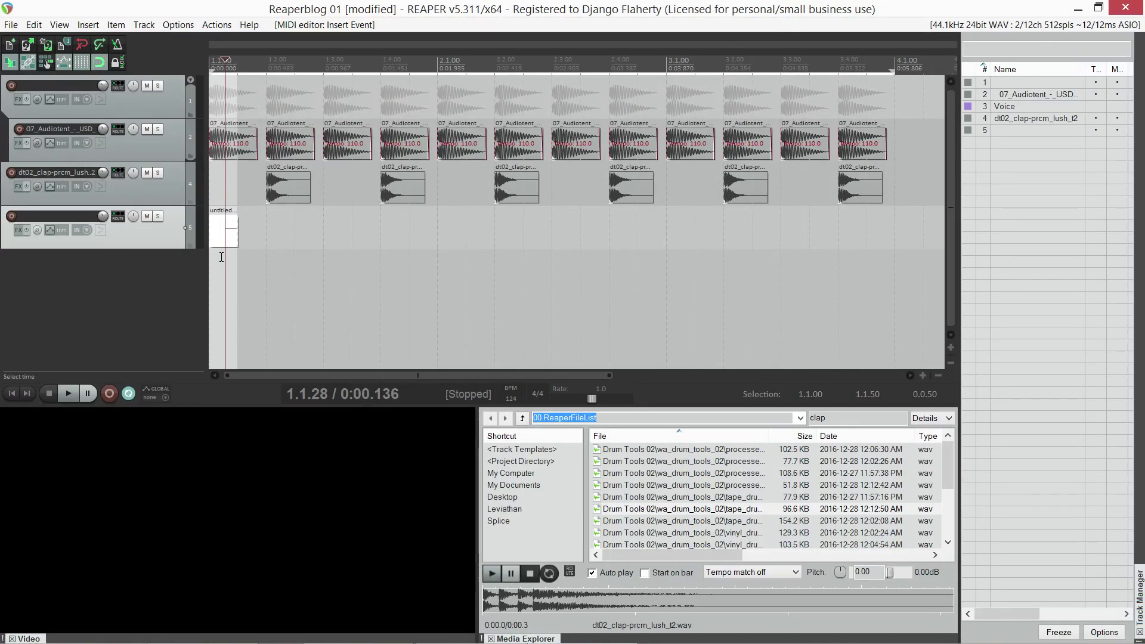
- Split the MIDI item at its note start, 1.1.28, and delete the empty portion before it
{"action": "left_click", "coordinate": [216, 265]}
{"action": "left_click", "coordinate": [215, 234]}
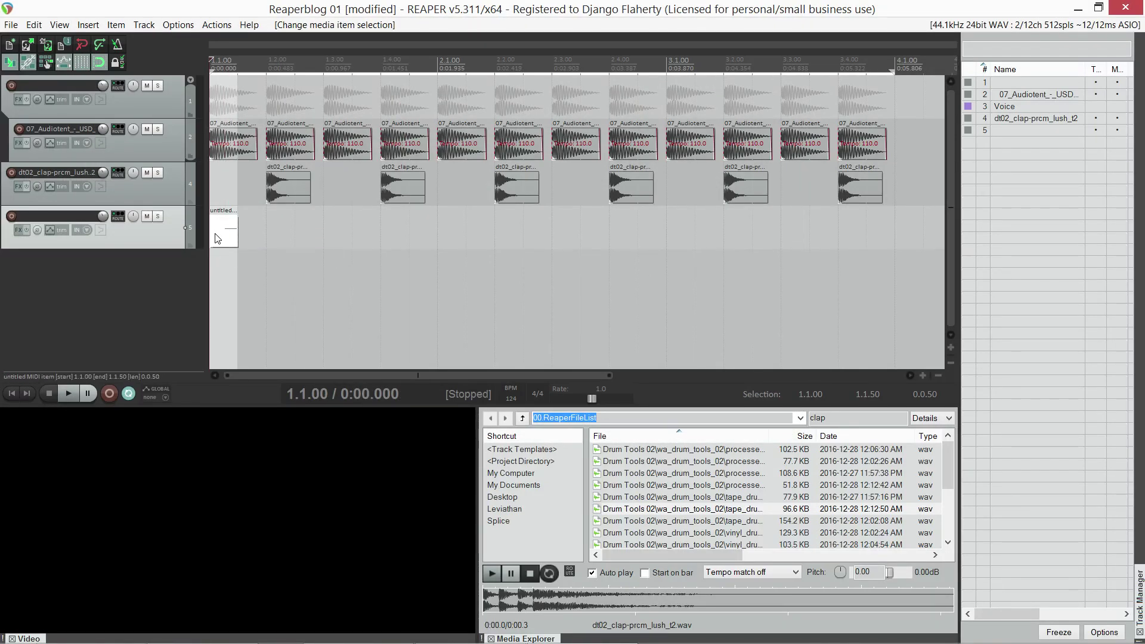
{"action": "key", "text": "Tab"}
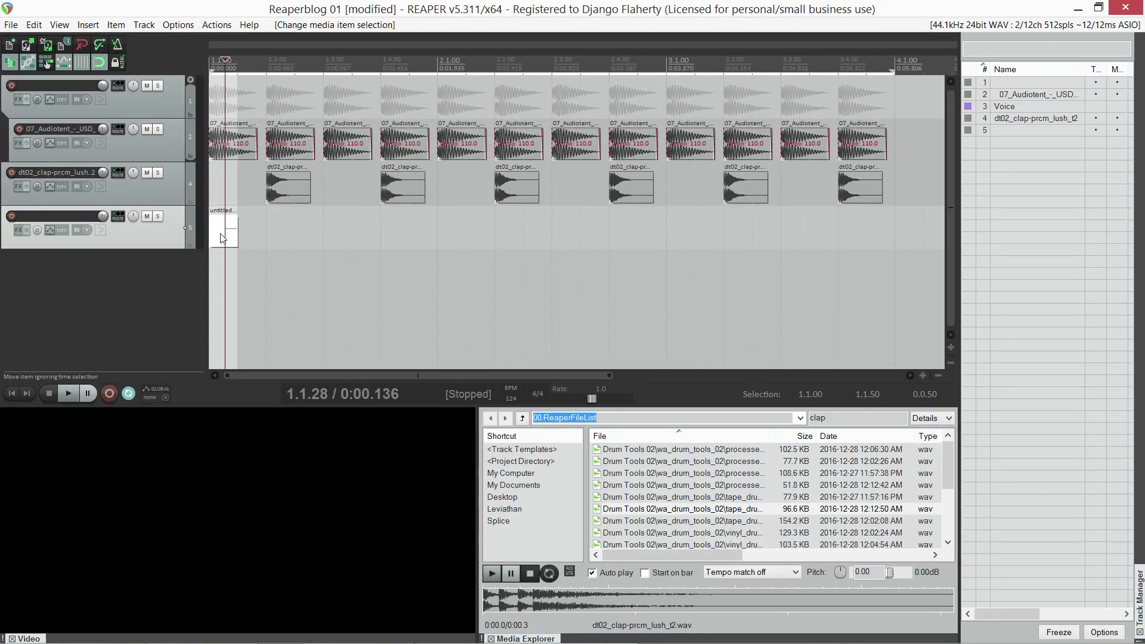
{"action": "left_click", "coordinate": [215, 242]}
{"action": "key", "text": "Tab"}
{"action": "key", "text": "Home"}
{"action": "key", "text": "Delete"}
- Duplicate the trimmed MIDI item at half-beat intervals through the end of bar 3
{"action": "scroll", "coordinate": [244, 247], "scroll_direction": "up", "scroll_amount": 3}
{"action": "left_click_drag", "start_coordinate": [300, 375], "coordinate": [266, 375]}
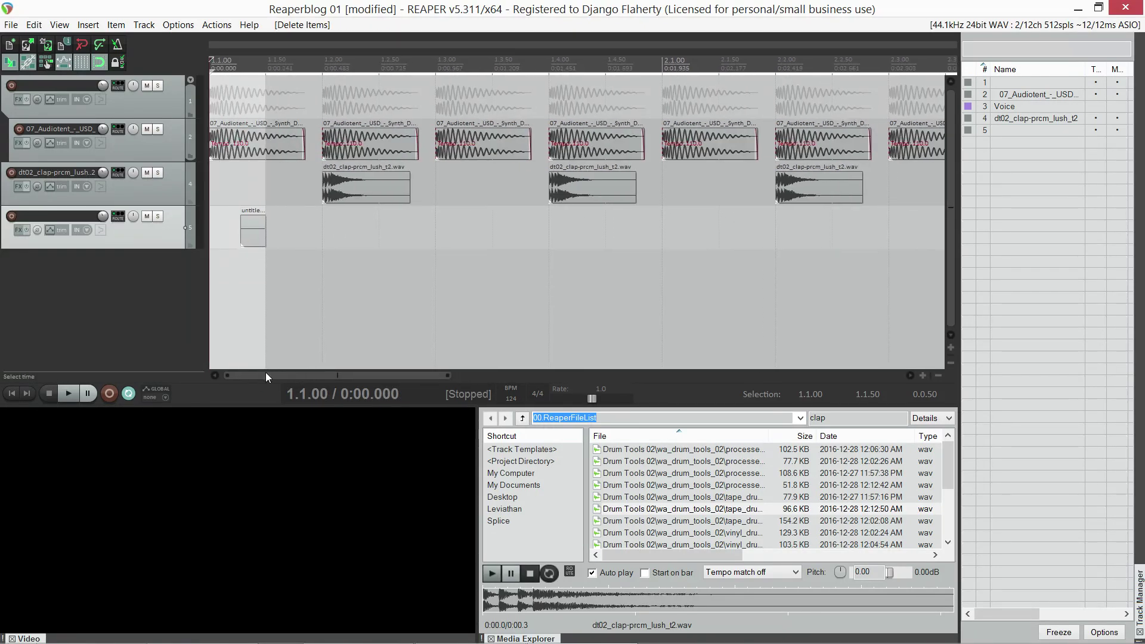
{"action": "left_click_drag", "start_coordinate": [268, 230], "coordinate": [235, 231]}
{"action": "scroll", "coordinate": [250, 233], "scroll_direction": "down", "scroll_amount": 4}
{"action": "key", "text": "ctrl+d"}
{"action": "key", "text": "ctrl+d"}
{"action": "key", "text": "ctrl+d"}
{"action": "key", "text": "ctrl+d"}
{"action": "key", "text": "ctrl+d"}
{"action": "key", "text": "ctrl+d"}
{"action": "key", "text": "ctrl+d"}
{"action": "key", "text": "ctrl+d"}
{"action": "key", "text": "ctrl+d"}
{"action": "key", "text": "ctrl+d"}
{"action": "key", "text": "ctrl+d"}
{"action": "key", "text": "ctrl+d"}
{"action": "key", "text": "ctrl+d"}
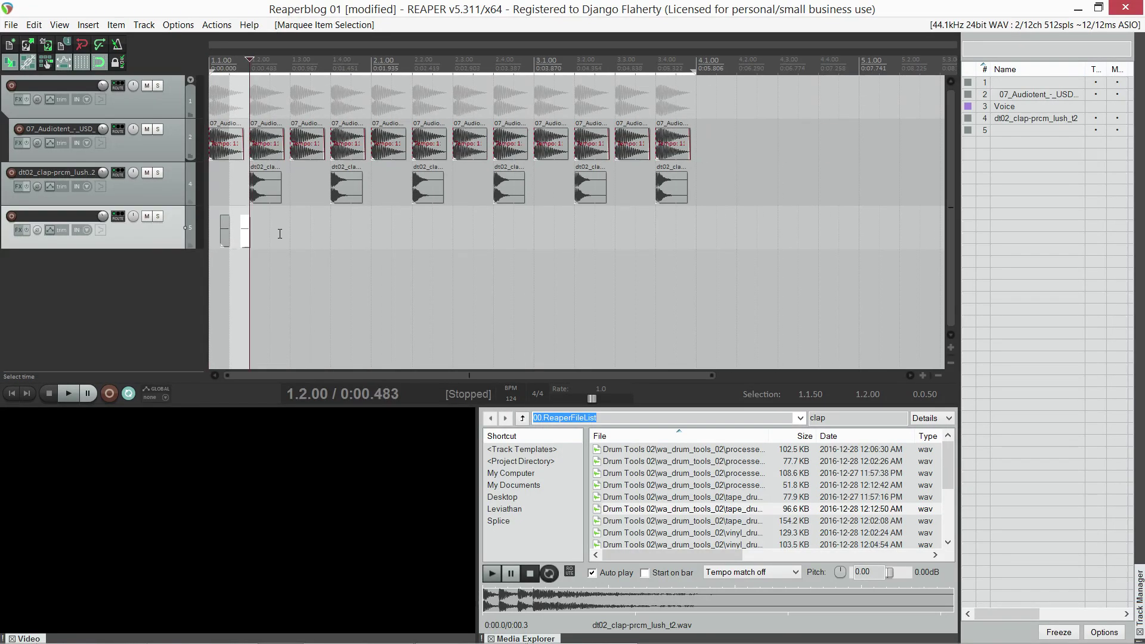
{"action": "key", "text": "ctrl+d"}
{"action": "key", "text": "ctrl+d"}
{"action": "key", "text": "ctrl+d"}
{"action": "key", "text": "ctrl+d"}
{"action": "key", "text": "ctrl+d"}
{"action": "key", "text": "ctrl+d"}
{"action": "key", "text": "ctrl+d"}
{"action": "key", "text": "ctrl+d"}
{"action": "key", "text": "ctrl+d"}
{"action": "key", "text": "ctrl+d"}
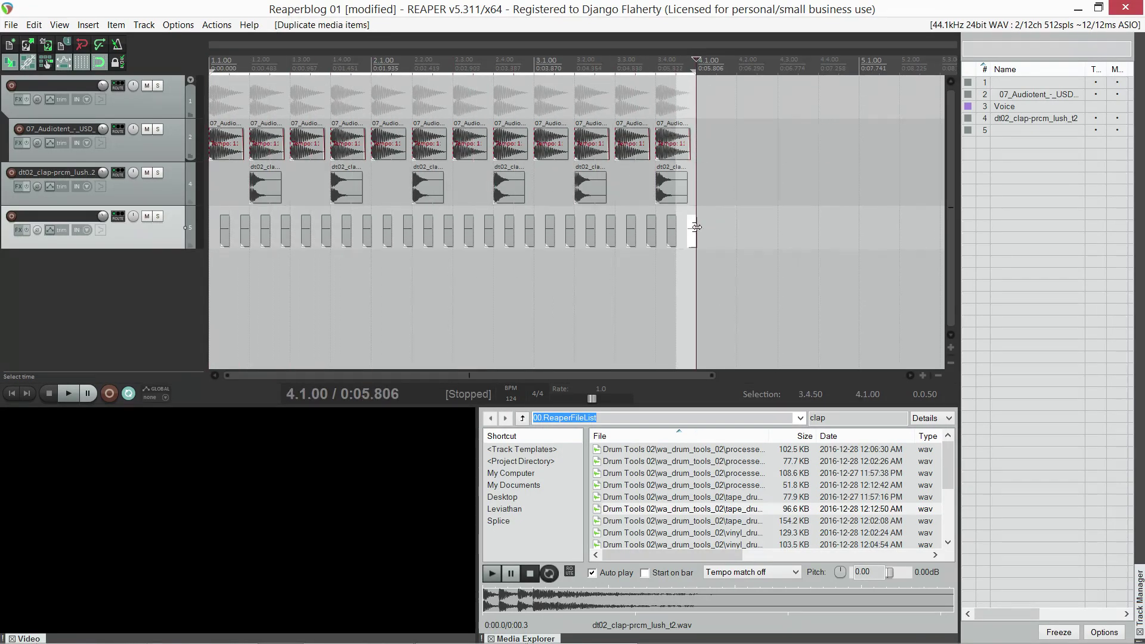
- Check the snap/grid settings, including snapping media items to nearby items up to 1 track away
{"action": "right_click", "coordinate": [99, 68]}
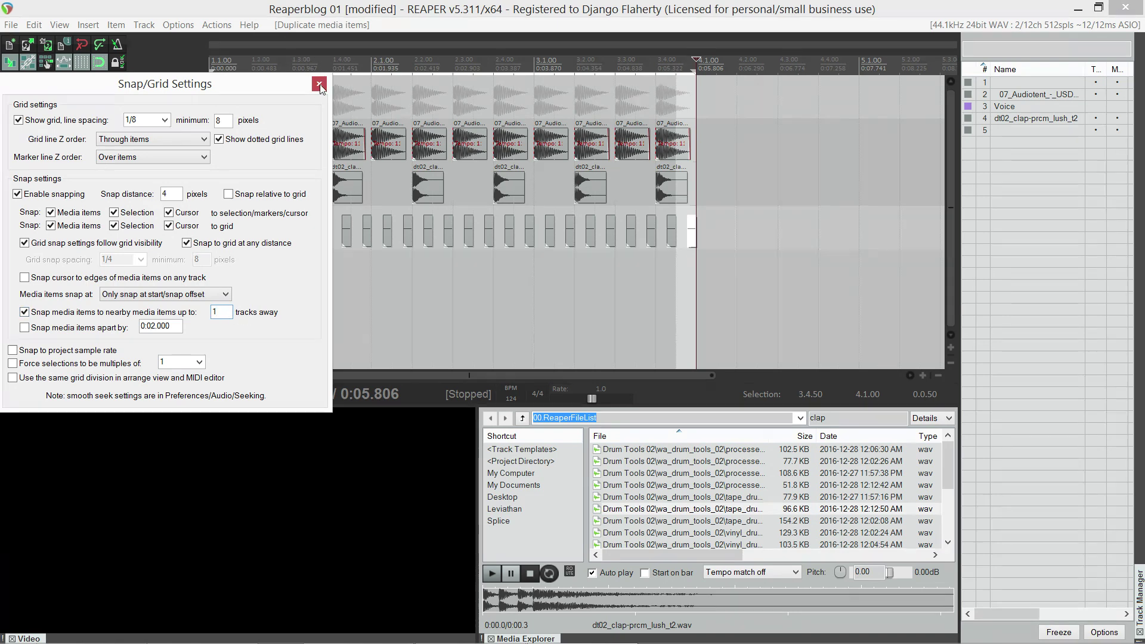
{"action": "left_click", "coordinate": [319, 83]}
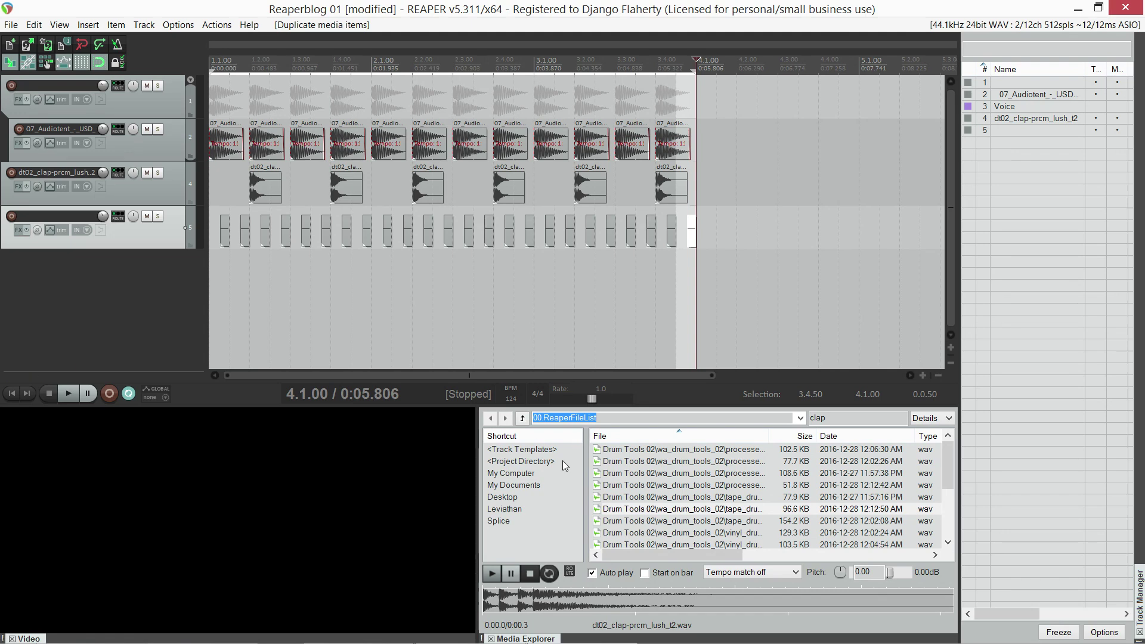
- Browse the Leviathan library's Drums - Hihat folder and audition several closed hi-hat samples
{"action": "left_click", "coordinate": [501, 497]}
{"action": "left_click", "coordinate": [504, 511]}
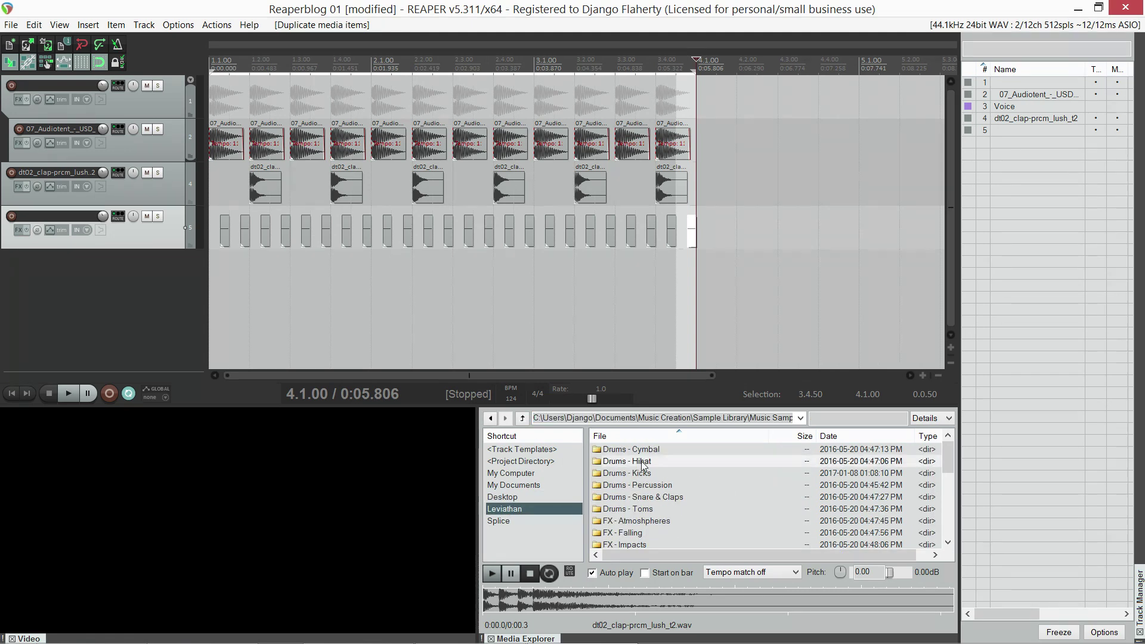
{"action": "double_click", "coordinate": [643, 463]}
{"action": "double_click", "coordinate": [618, 451]}
{"action": "scroll", "coordinate": [643, 507], "scroll_direction": "down", "scroll_amount": 3}
{"action": "left_click", "coordinate": [647, 511]}
{"action": "left_click", "coordinate": [638, 523]}
{"action": "left_click", "coordinate": [640, 533]}
{"action": "left_click", "coordinate": [640, 544]}
{"action": "scroll", "coordinate": [639, 540], "scroll_direction": "down", "scroll_amount": 2}
- Place Lev_Chh_020.wav on a new track at 1.1.50 and duplicate it at one-beat intervals through bar 3
{"action": "left_click_drag", "start_coordinate": [647, 503], "coordinate": [211, 274]}
{"action": "key", "text": "ctrl+d"}
{"action": "key", "text": "ctrl+d"}
{"action": "key", "text": "ctrl+d"}
{"action": "key", "text": "ctrl+d"}
{"action": "key", "text": "ctrl+d"}
{"action": "key", "text": "ctrl+d"}
{"action": "key", "text": "ctrl+d"}
{"action": "key", "text": "ctrl+d"}
{"action": "key", "text": "ctrl+d"}
{"action": "key", "text": "ctrl+d"}
{"action": "key", "text": "ctrl+d"}
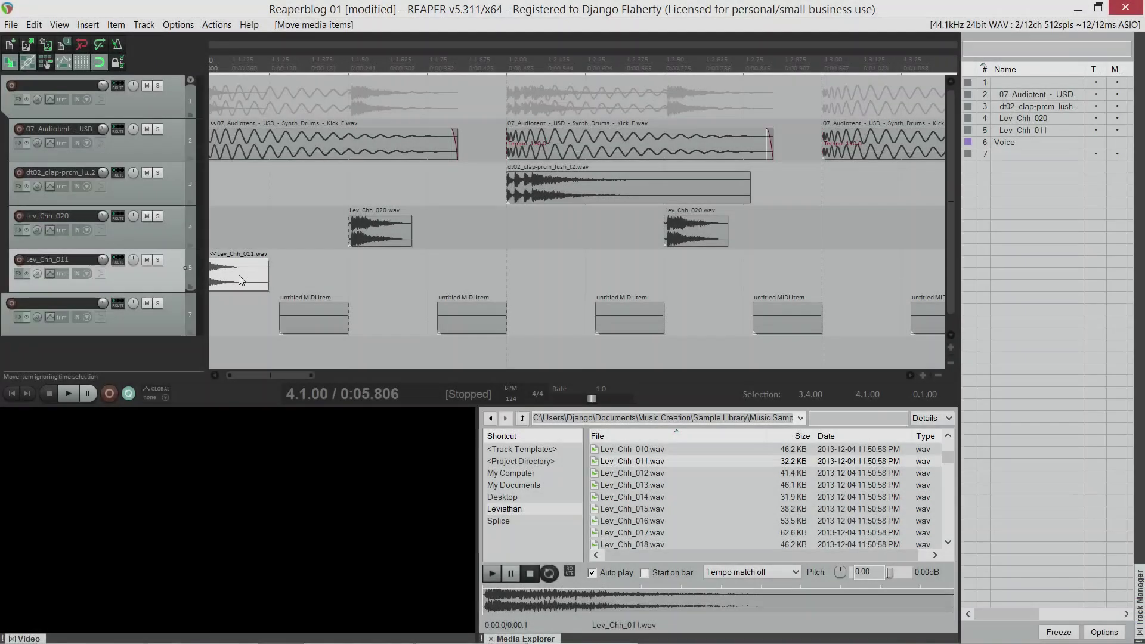
- Move the MIDI guide track directly below the Lev_Chh_011 track and align the Lev_Chh_011.wav hit with the first MIDI item's start
{"action": "mouse_move", "coordinate": [261, 282]}
{"action": "left_mouse_down"}
{"action": "mouse_move", "coordinate": [350, 281]}
{"action": "mouse_move", "coordinate": [266, 292]}
{"action": "left_mouse_up"}
{"action": "key", "text": "minus"}
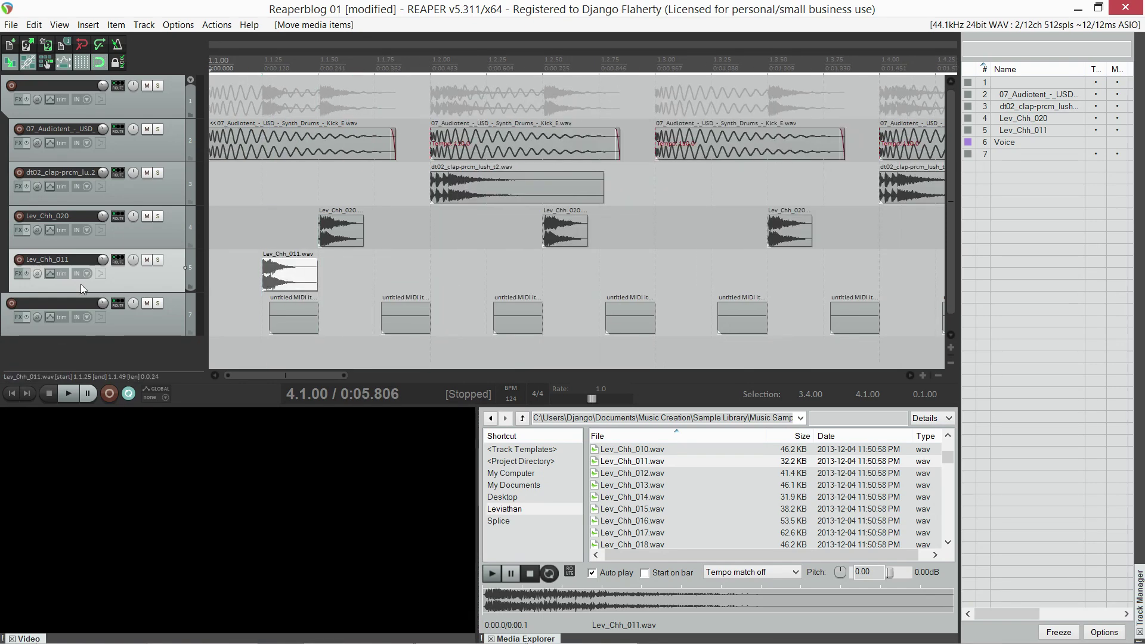
{"action": "left_click_drag", "start_coordinate": [173, 321], "coordinate": [178, 289]}
{"action": "left_click_drag", "start_coordinate": [262, 283], "coordinate": [291, 271]}
- Split the Lev_Chh_011.wav hit at 1.1.50 and delete its tail
{"action": "left_click", "coordinate": [320, 275]}
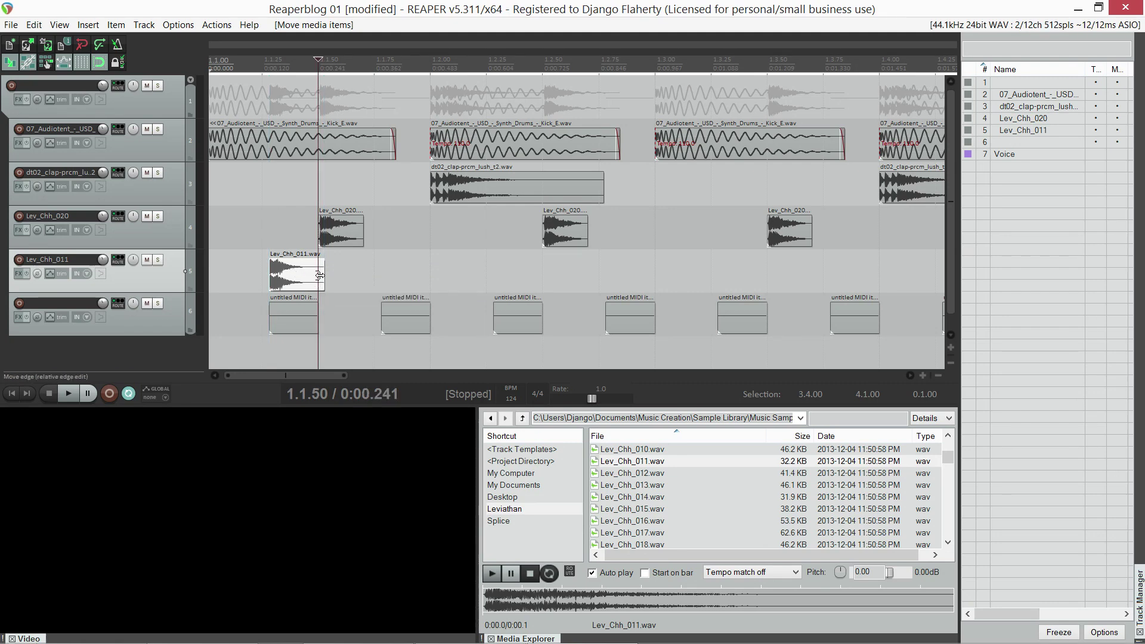
{"action": "key", "text": "s"}
{"action": "key", "text": "Delete"}
- Duplicate the trimmed Lev_Chh_011.wav hit at half-beat intervals through the end of bar 3
{"action": "left_click_drag", "start_coordinate": [317, 263], "coordinate": [199, 278]}
{"action": "scroll", "coordinate": [281, 274], "scroll_direction": "down", "scroll_amount": 3}
{"action": "key", "text": "ctrl+d"}
{"action": "key", "text": "ctrl+d"}
{"action": "key", "text": "ctrl+d"}
{"action": "key", "text": "ctrl+d"}
{"action": "key", "text": "ctrl+d"}
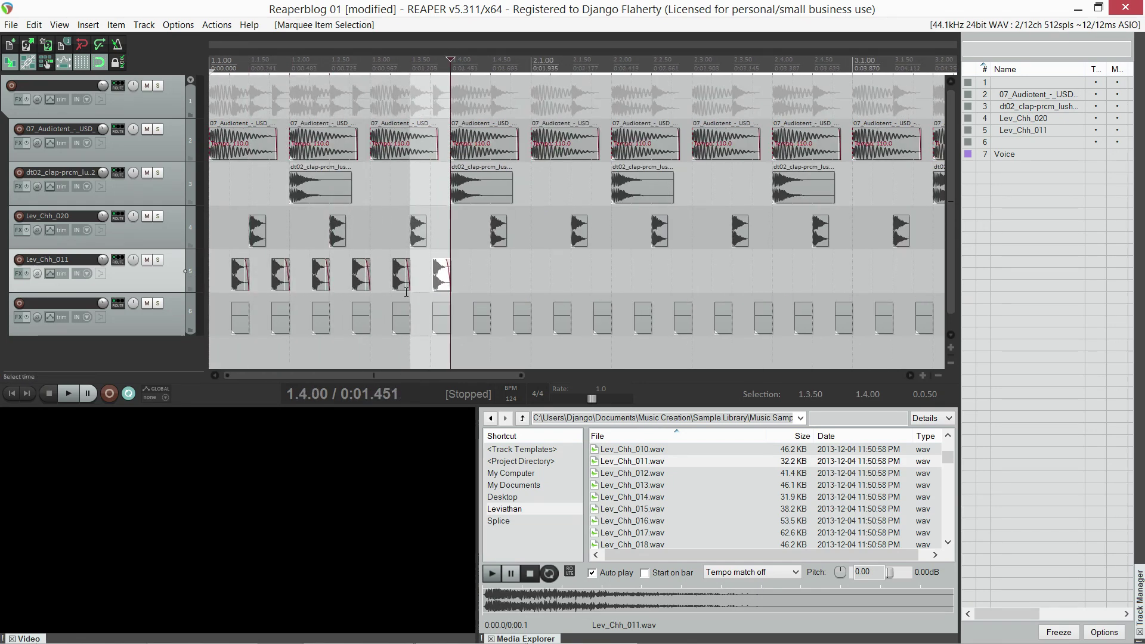
{"action": "key", "text": "ctrl+d"}
{"action": "key", "text": "ctrl+d"}
{"action": "key", "text": "minus"}
{"action": "key", "text": "ctrl+d"}
{"action": "key", "text": "ctrl+d"}
{"action": "key", "text": "ctrl+d"}
{"action": "key", "text": "ctrl+d"}
{"action": "key", "text": "ctrl+d"}
{"action": "key", "text": "ctrl+d"}
{"action": "key", "text": "ctrl+d"}
{"action": "key", "text": "ctrl+d"}
{"action": "key", "text": "ctrl+d"}
{"action": "key", "text": "ctrl+d"}
{"action": "key", "text": "ctrl+d"}
{"action": "key", "text": "ctrl+d"}
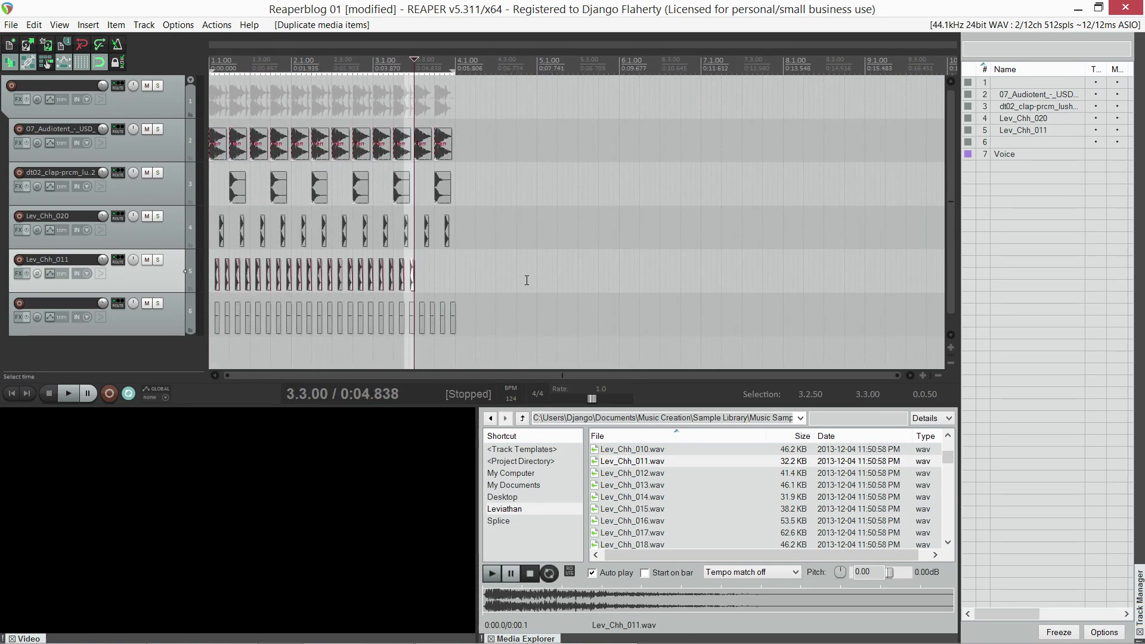
{"action": "key", "text": "ctrl+d"}
{"action": "key", "text": "ctrl+d"}
{"action": "key", "text": "ctrl+d"}
{"action": "key", "text": "ctrl+d"}
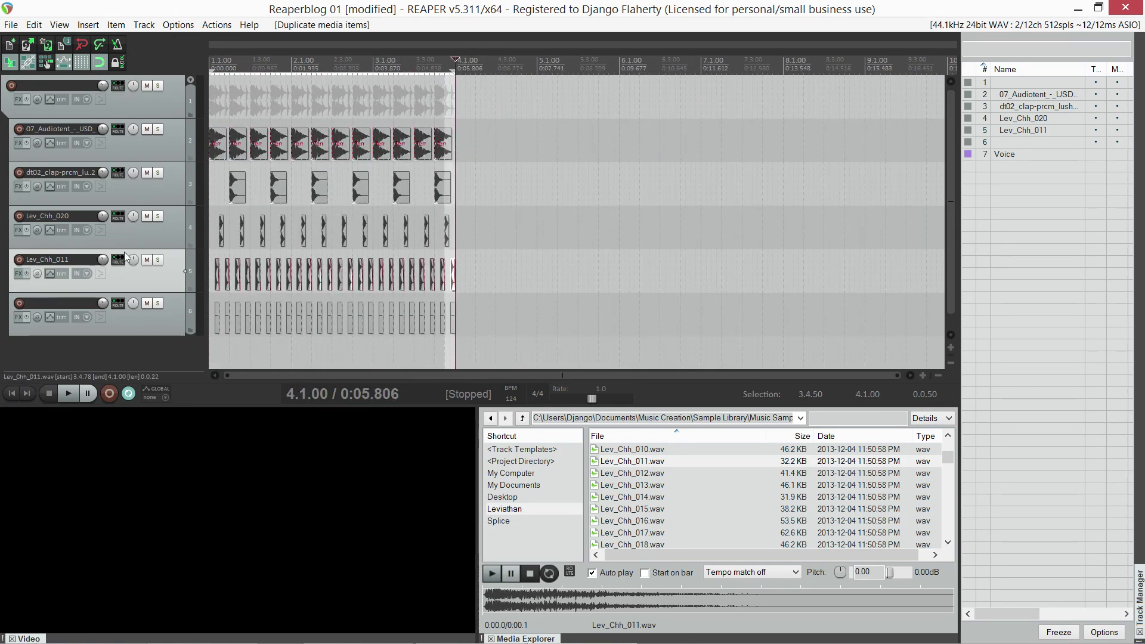
- Lower the volume of the Lev_Chh_011 and Lev_Chh_020 tracks
{"action": "left_click_drag", "start_coordinate": [101, 261], "coordinate": [101, 278]}
{"action": "left_click_drag", "start_coordinate": [103, 217], "coordinate": [103, 230]}
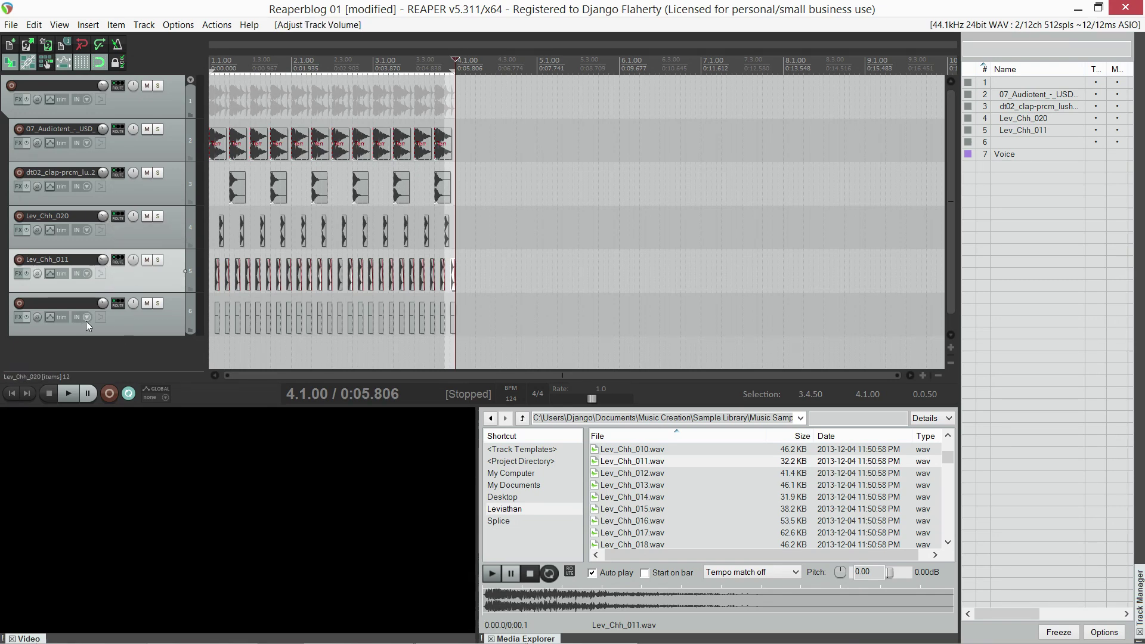
- Save the MIDI guide track with its items as template 25% Shuffle.RTrackTemplate in the Grooves folder, replacing the existing file
{"action": "left_click", "coordinate": [141, 321]}
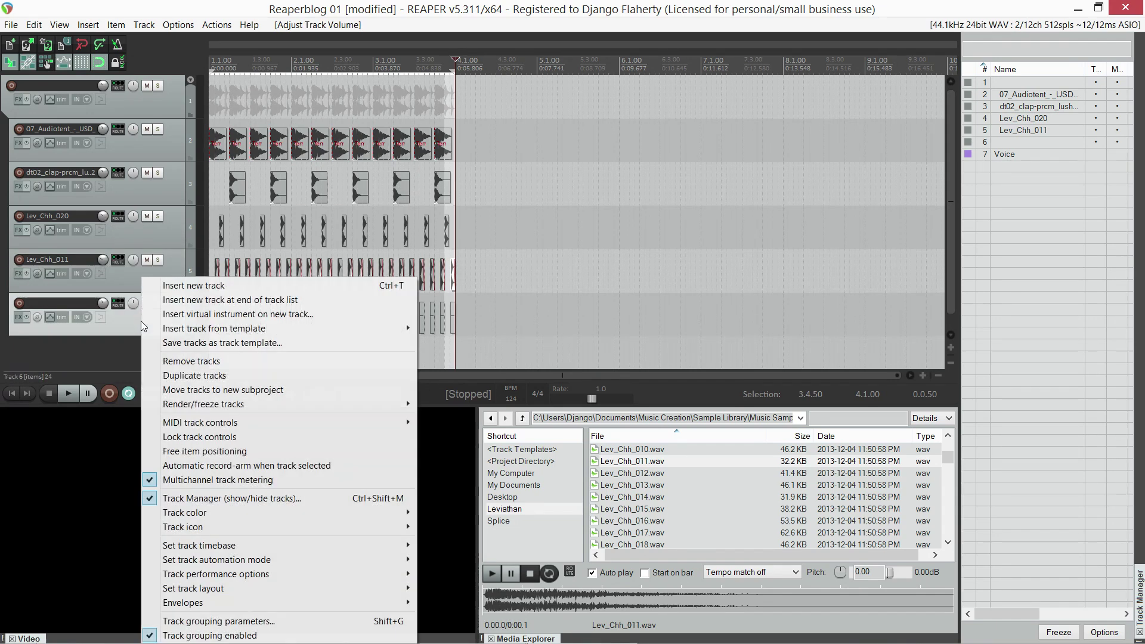
{"action": "right_click", "coordinate": [141, 321]}
{"action": "left_click", "coordinate": [222, 343]}
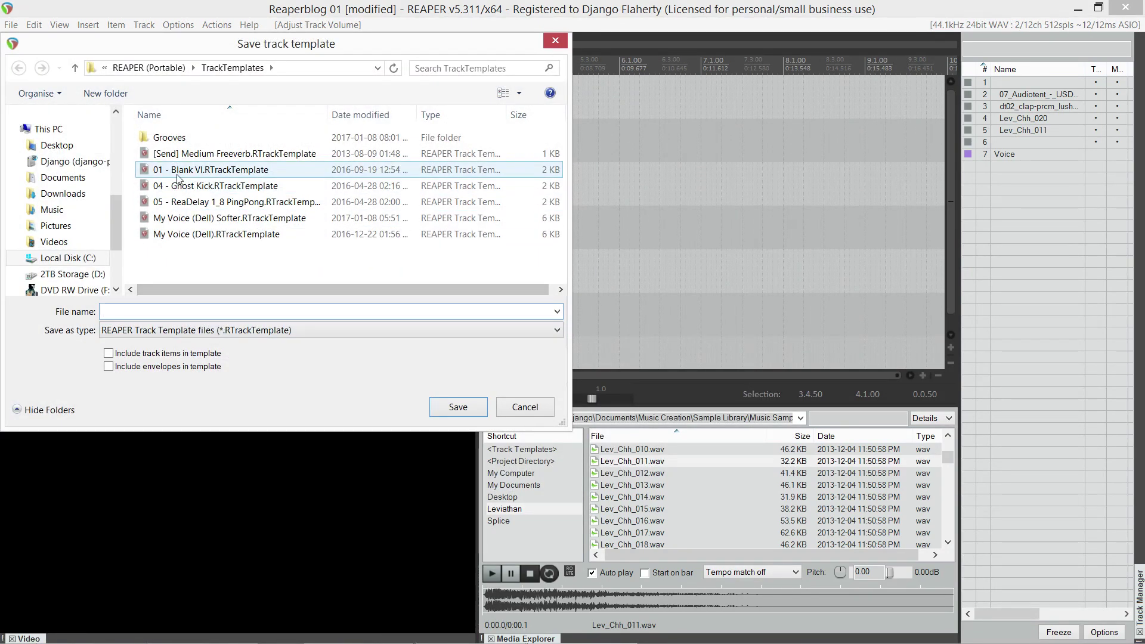
{"action": "double_click", "coordinate": [169, 138]}
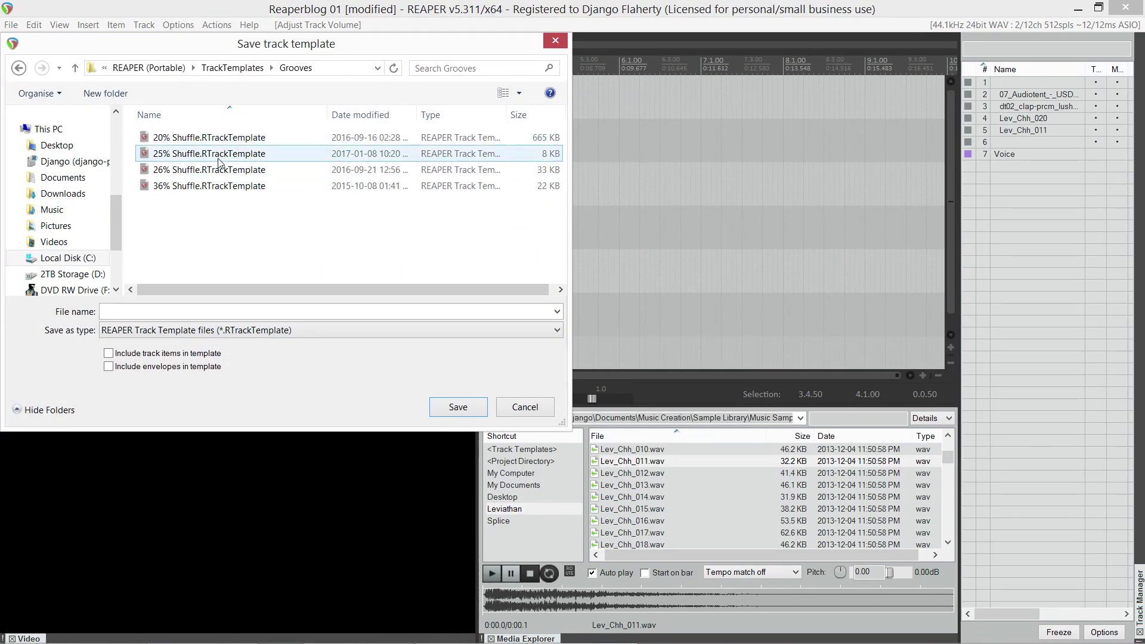
{"action": "left_click", "coordinate": [218, 156]}
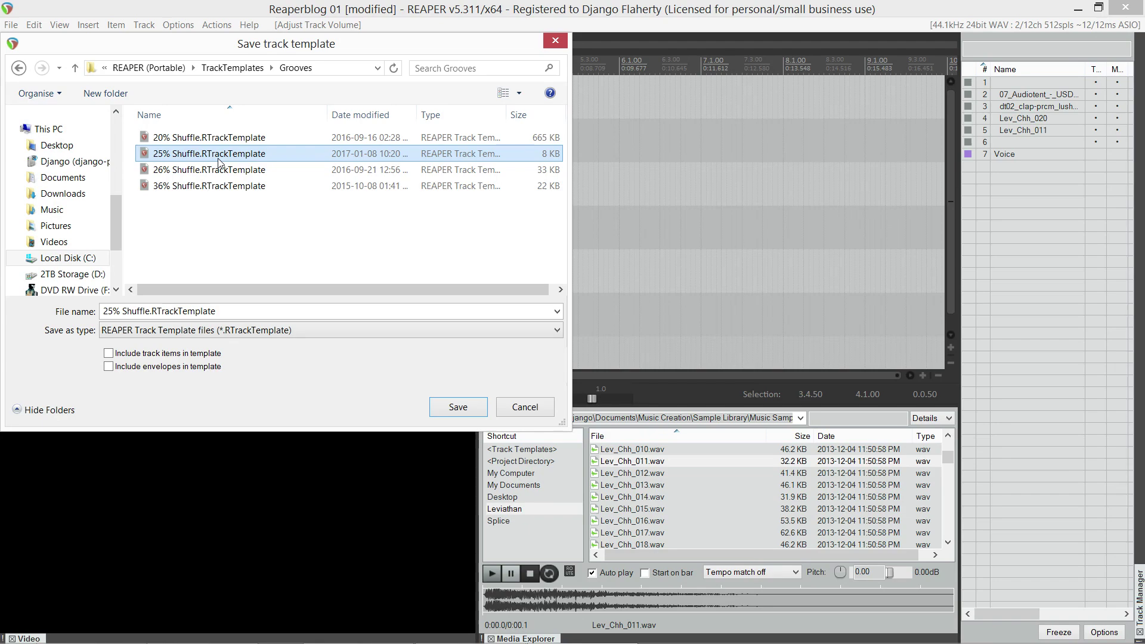
{"action": "left_click", "coordinate": [161, 358]}
{"action": "left_click", "coordinate": [460, 416]}
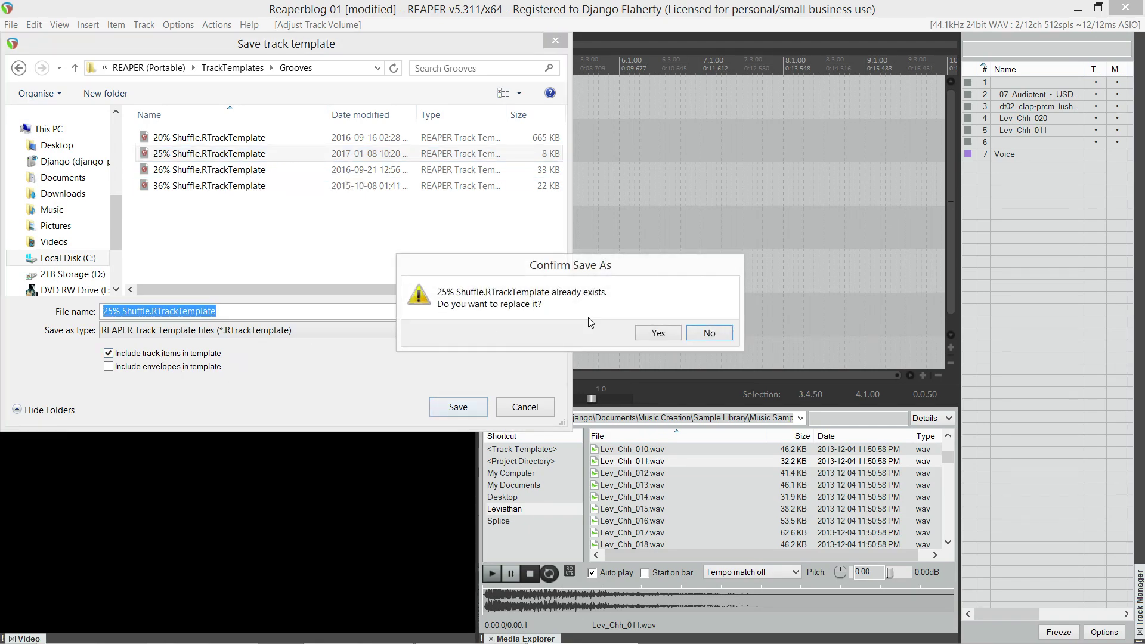
{"action": "left_click", "coordinate": [657, 333]}
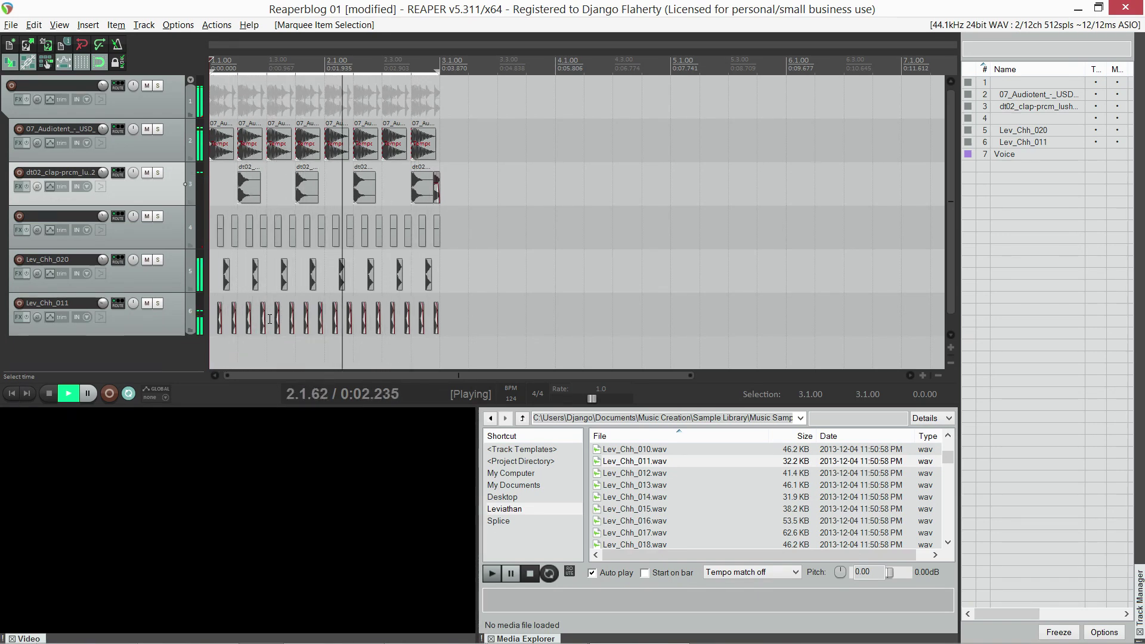
- Stop playback of the two-bar drum pattern
{"action": "key", "text": "space"}
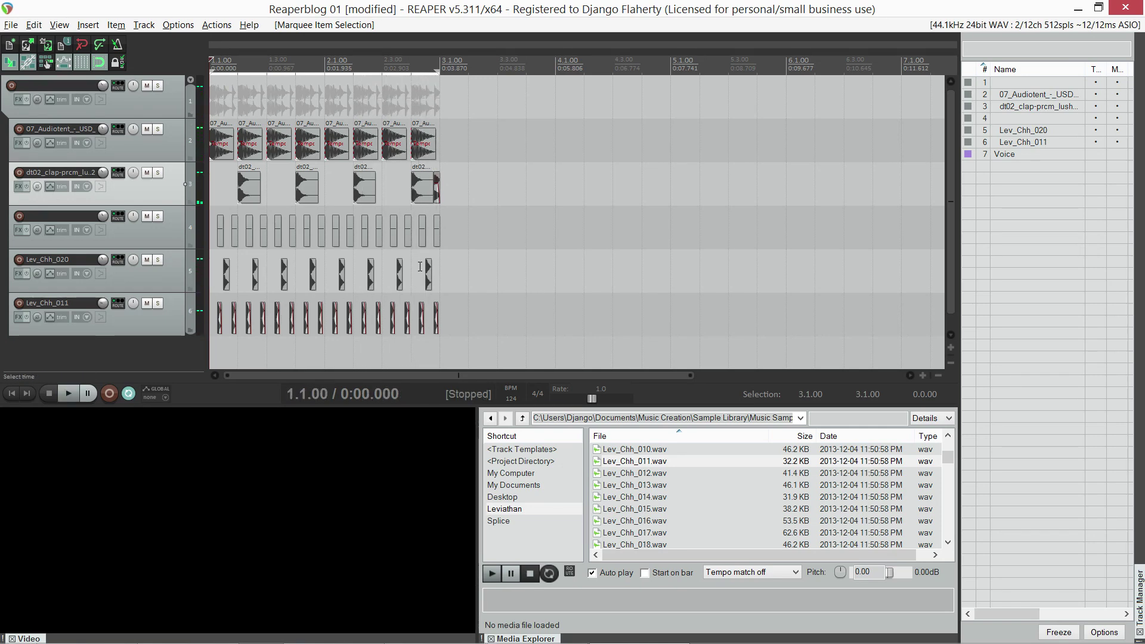